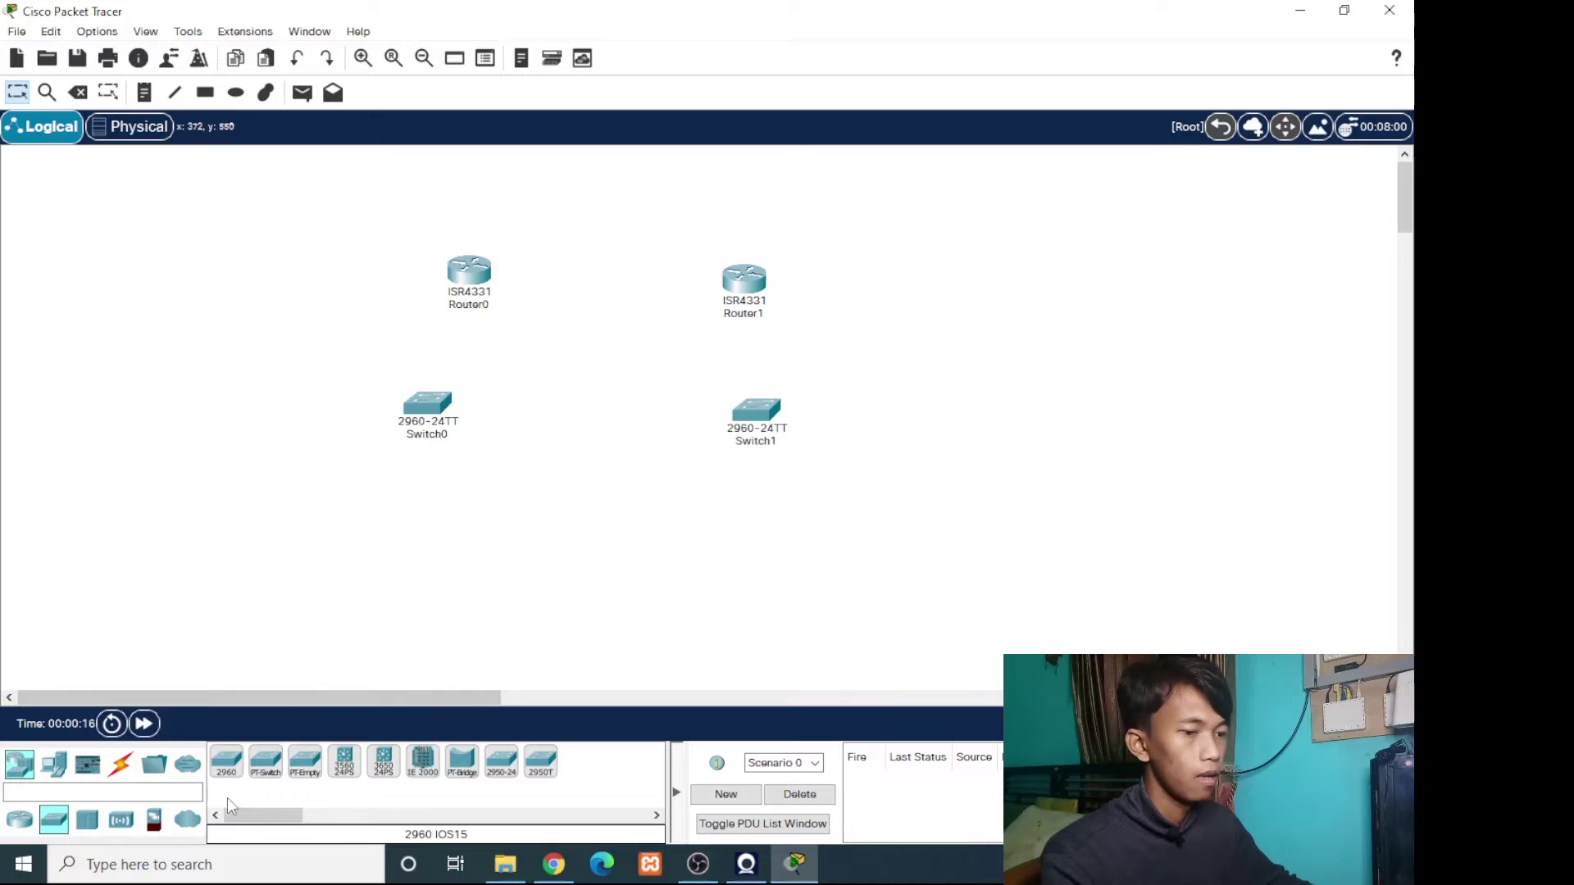
Add two PCs to the workspace, one below Switch0 and one below Switch1.
left_click(53, 764)
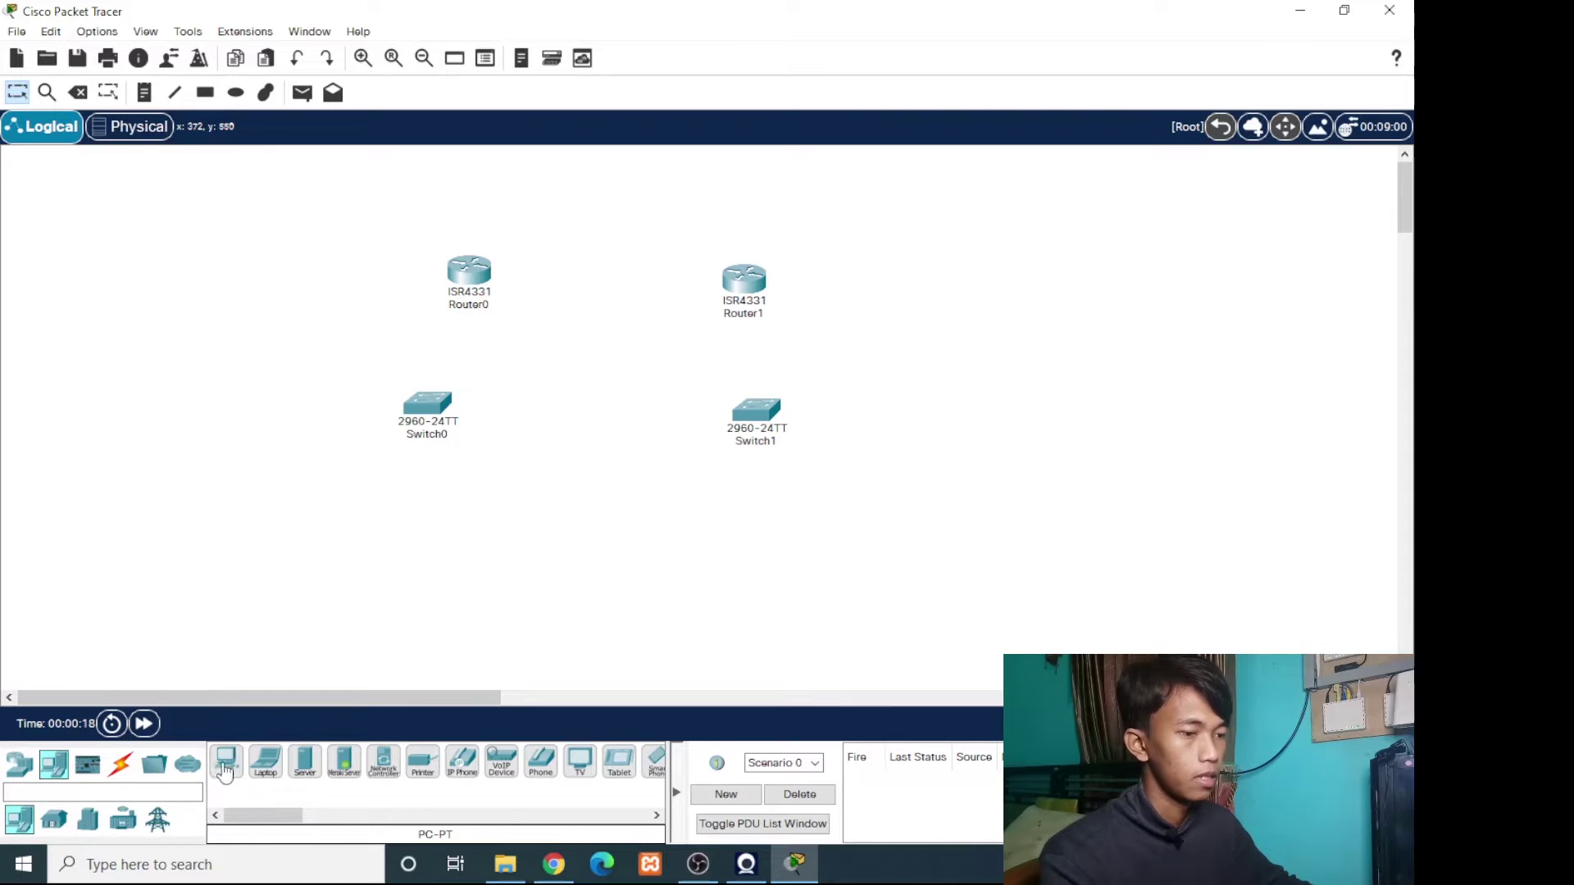
left_click(226, 760)
left_click(386, 565)
left_click(226, 761)
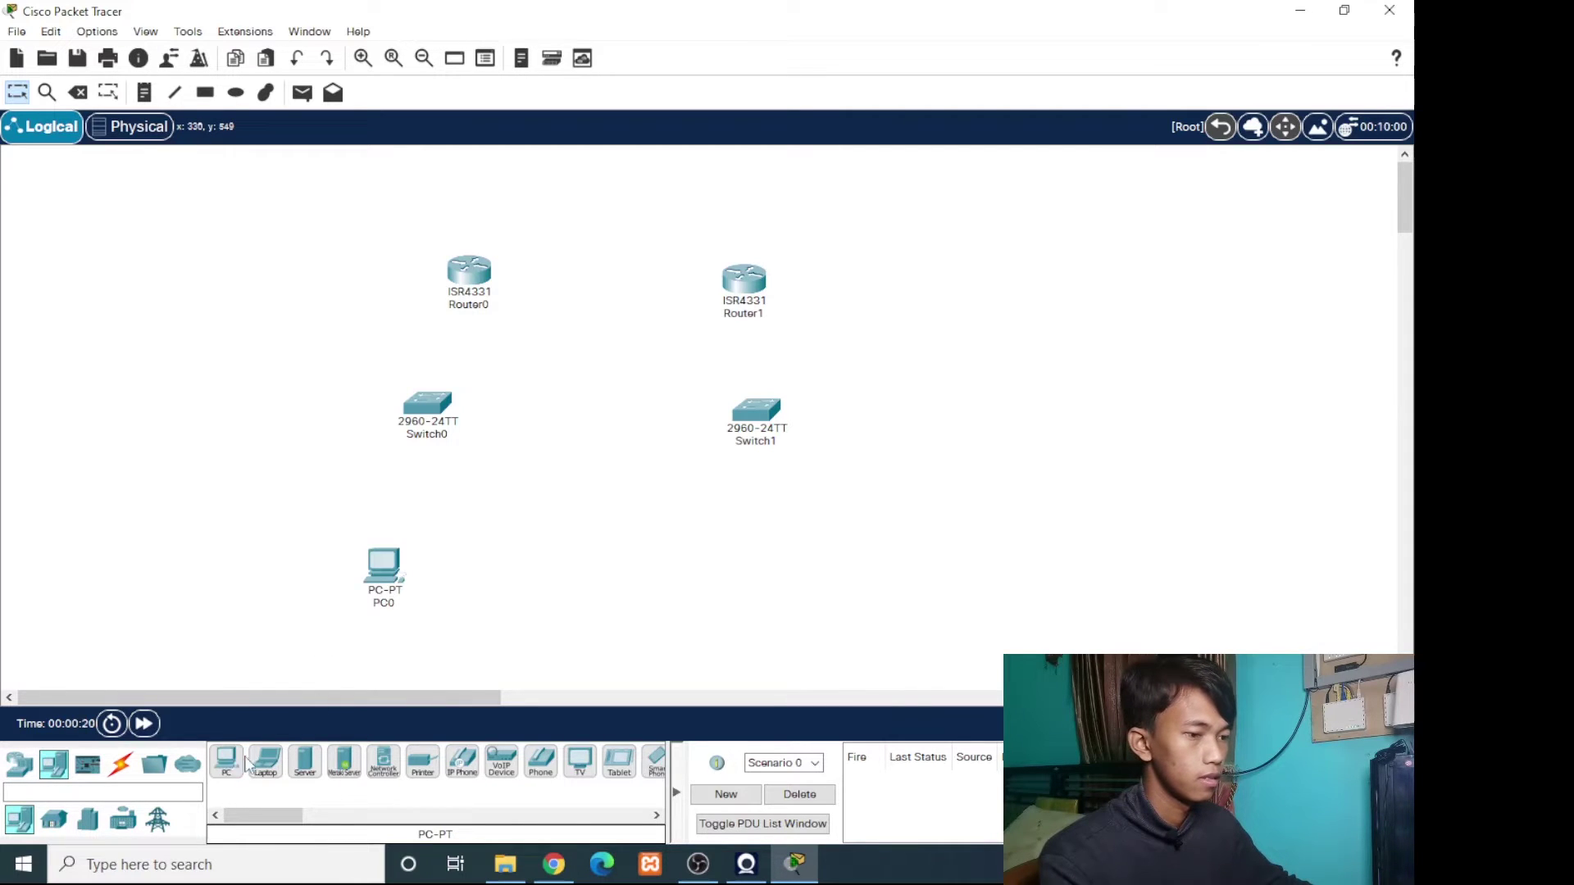
left_click(783, 552)
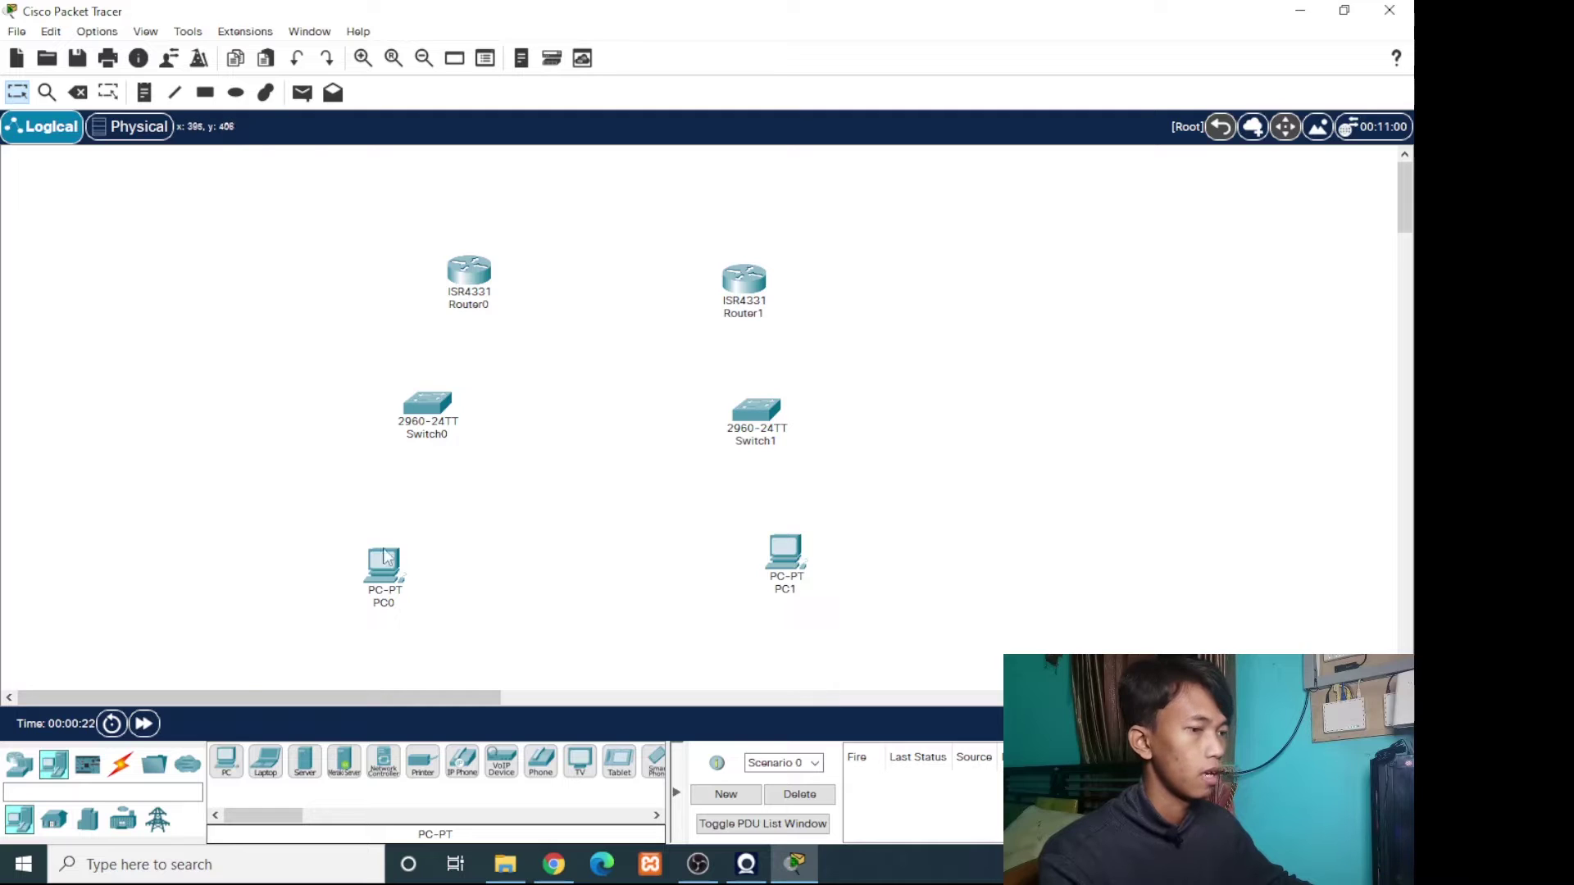
Connect Router0 to Router1 using the automatically chosen connection type.
left_click(120, 764)
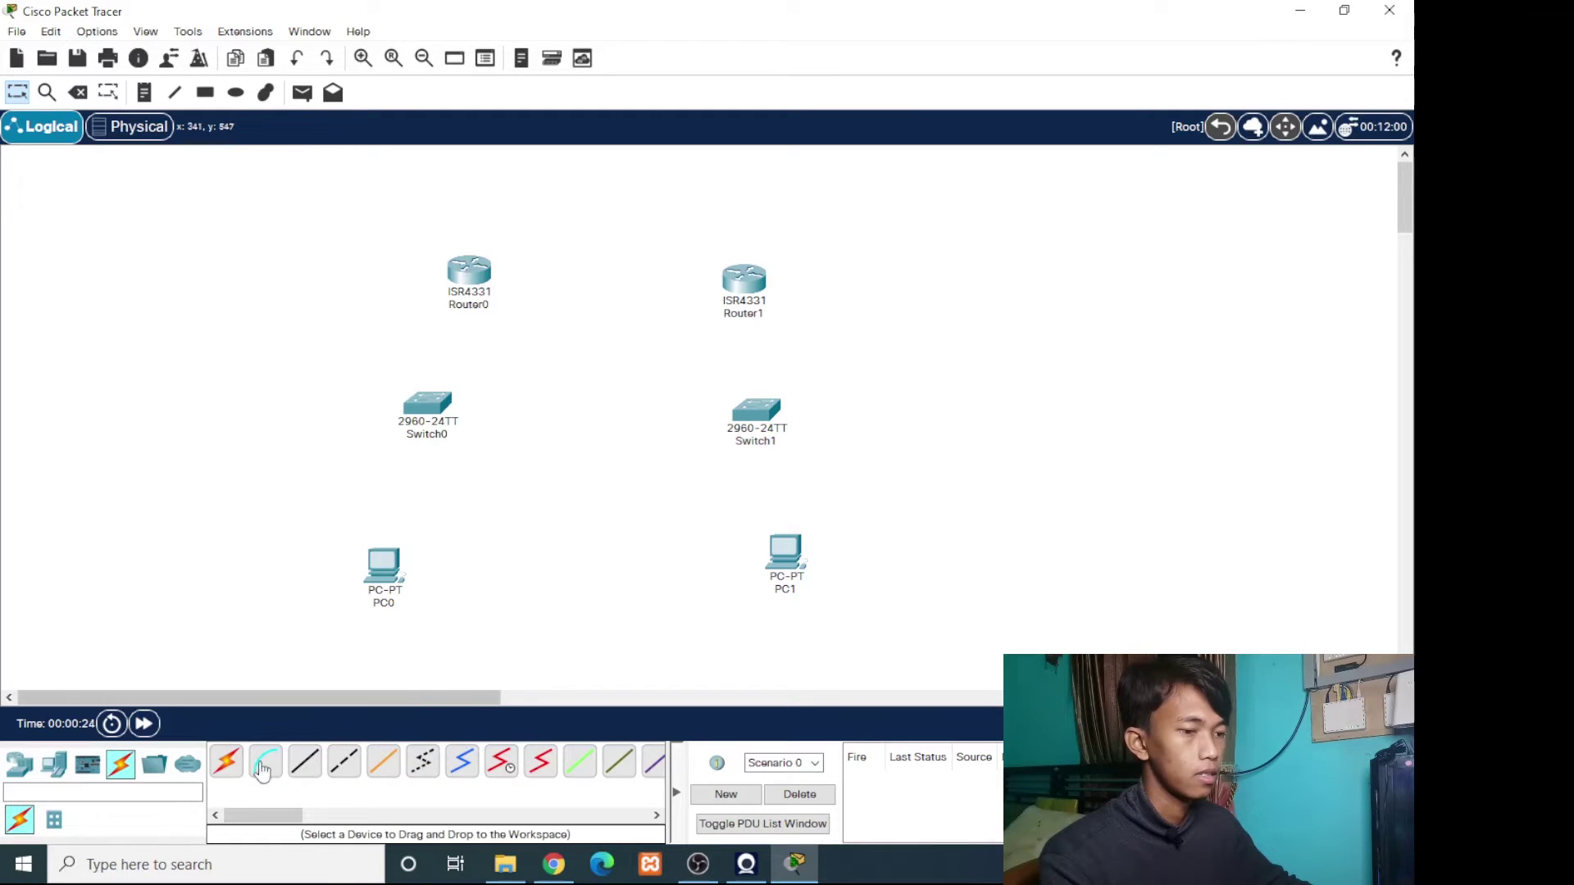
left_click(226, 760)
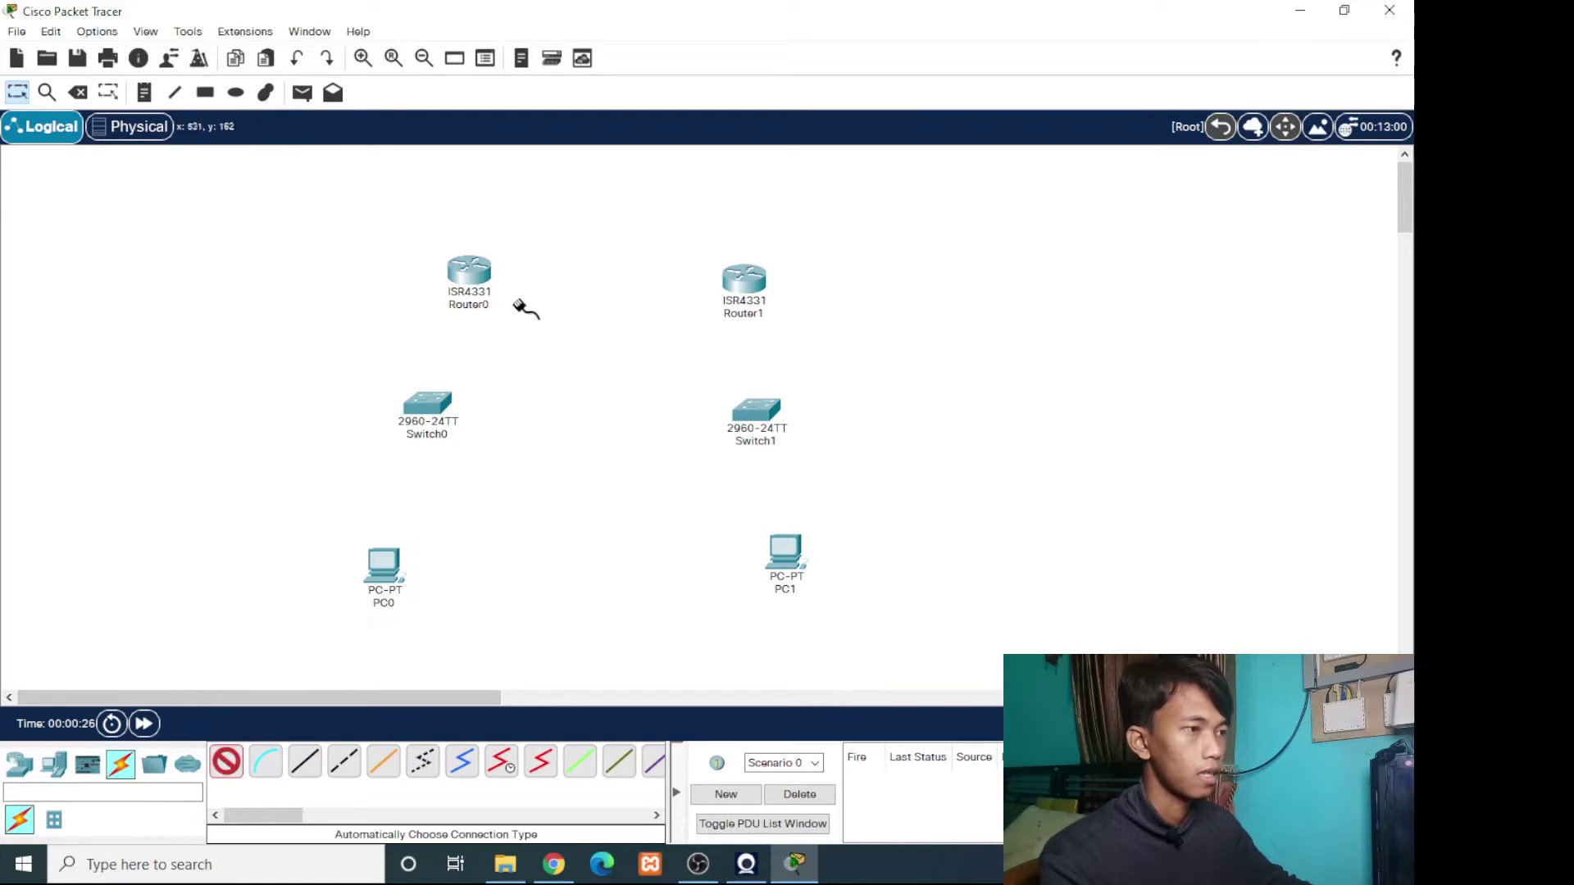
left_click(485, 274)
left_click(744, 279)
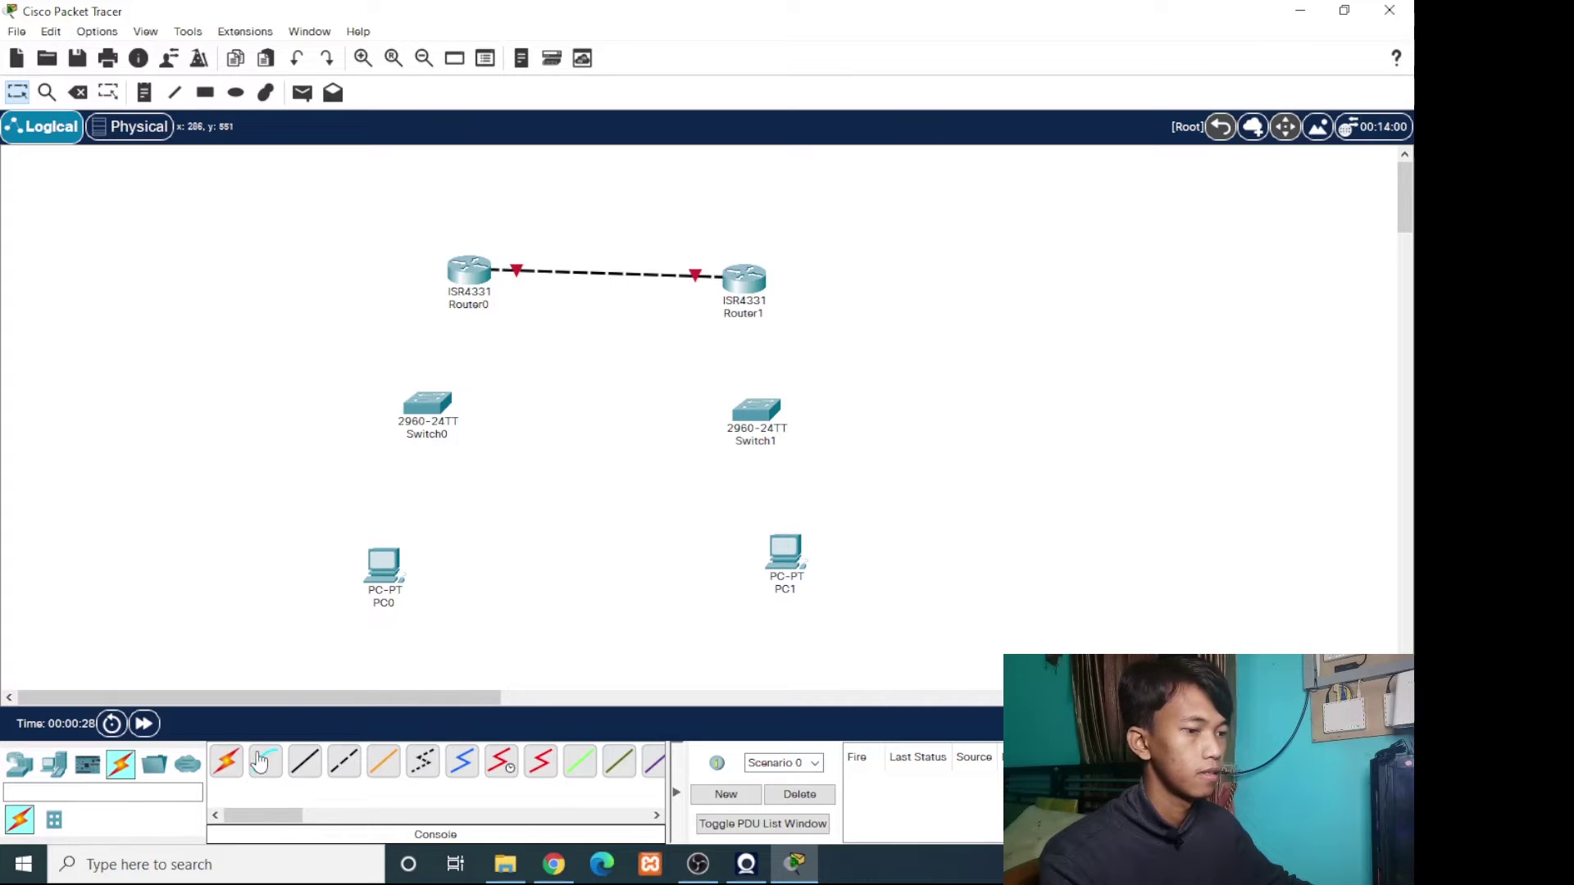
Cable Router0 to Switch0 and Switch0 to PC0 using the automatically chosen connection type.
left_click(467, 274)
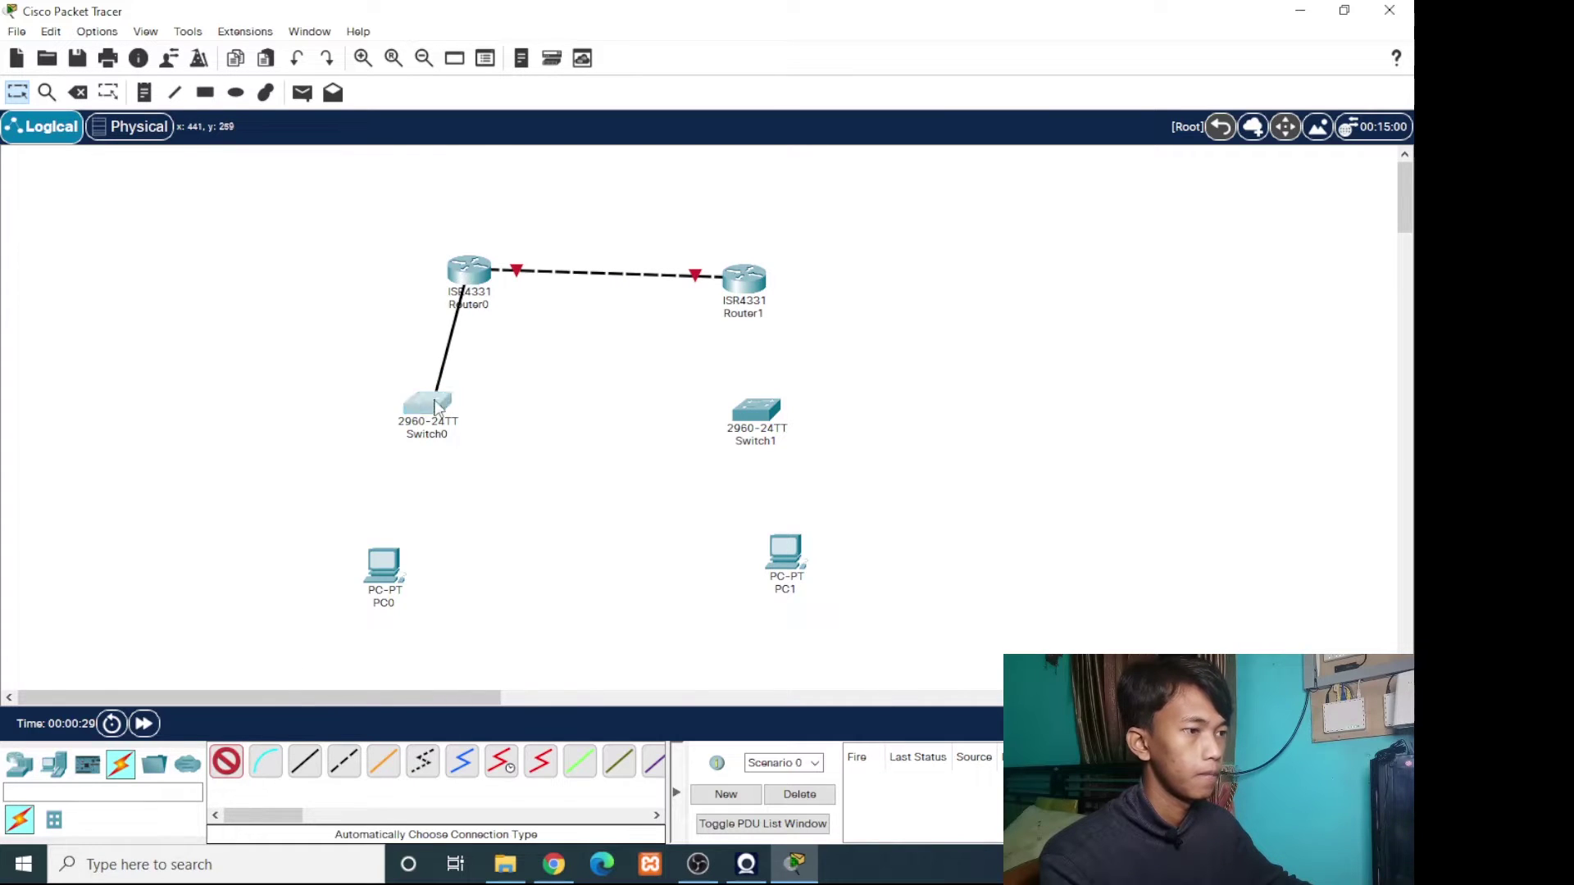
left_click(435, 423)
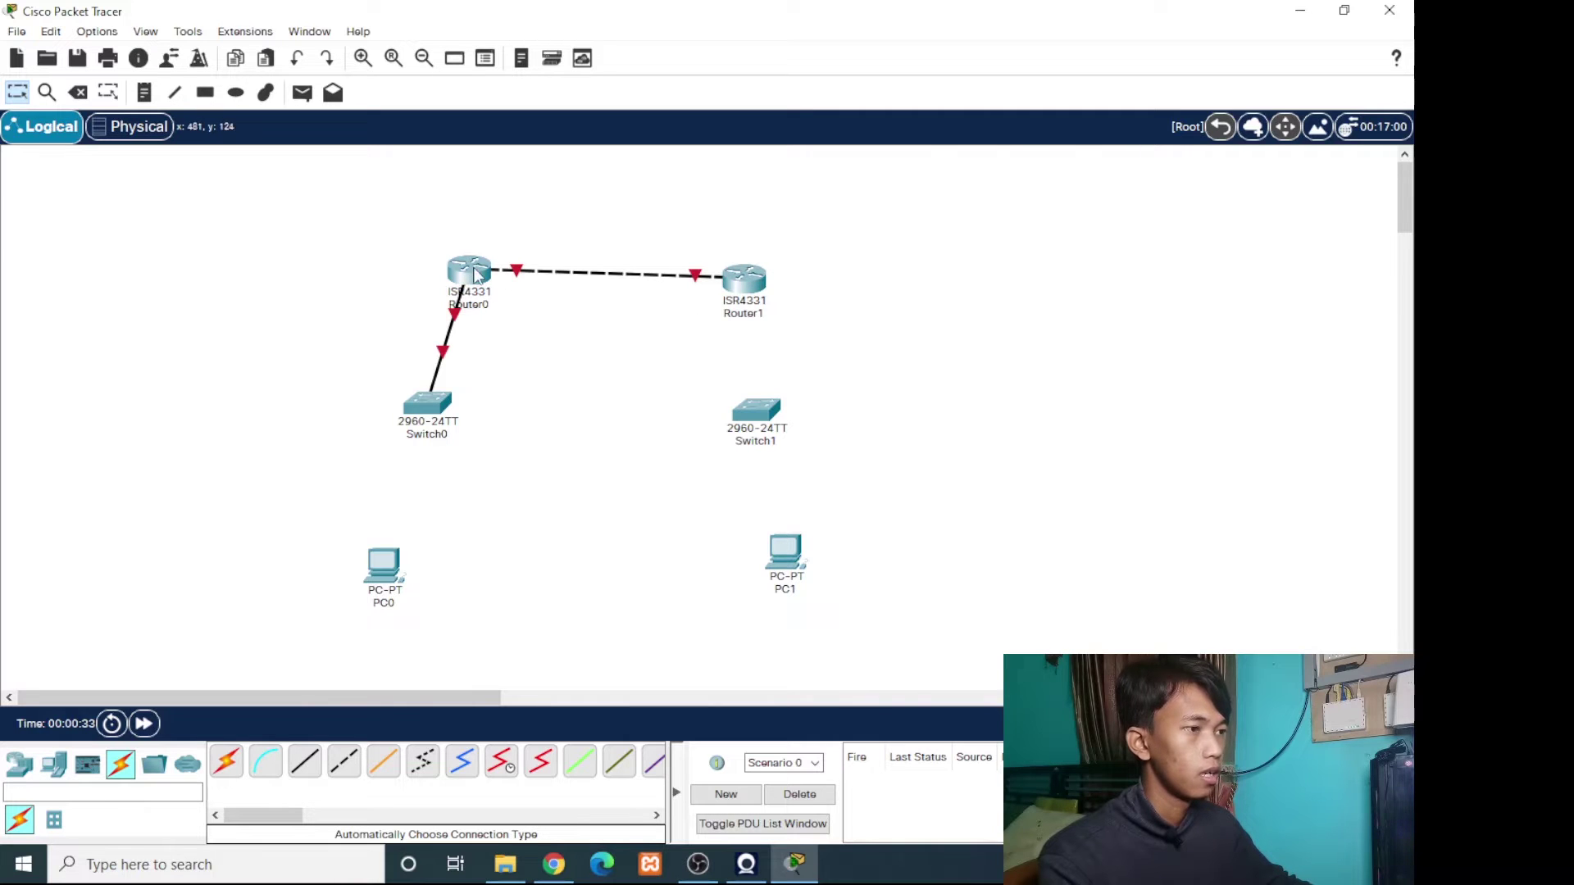
left_click(425, 407)
left_click(383, 564)
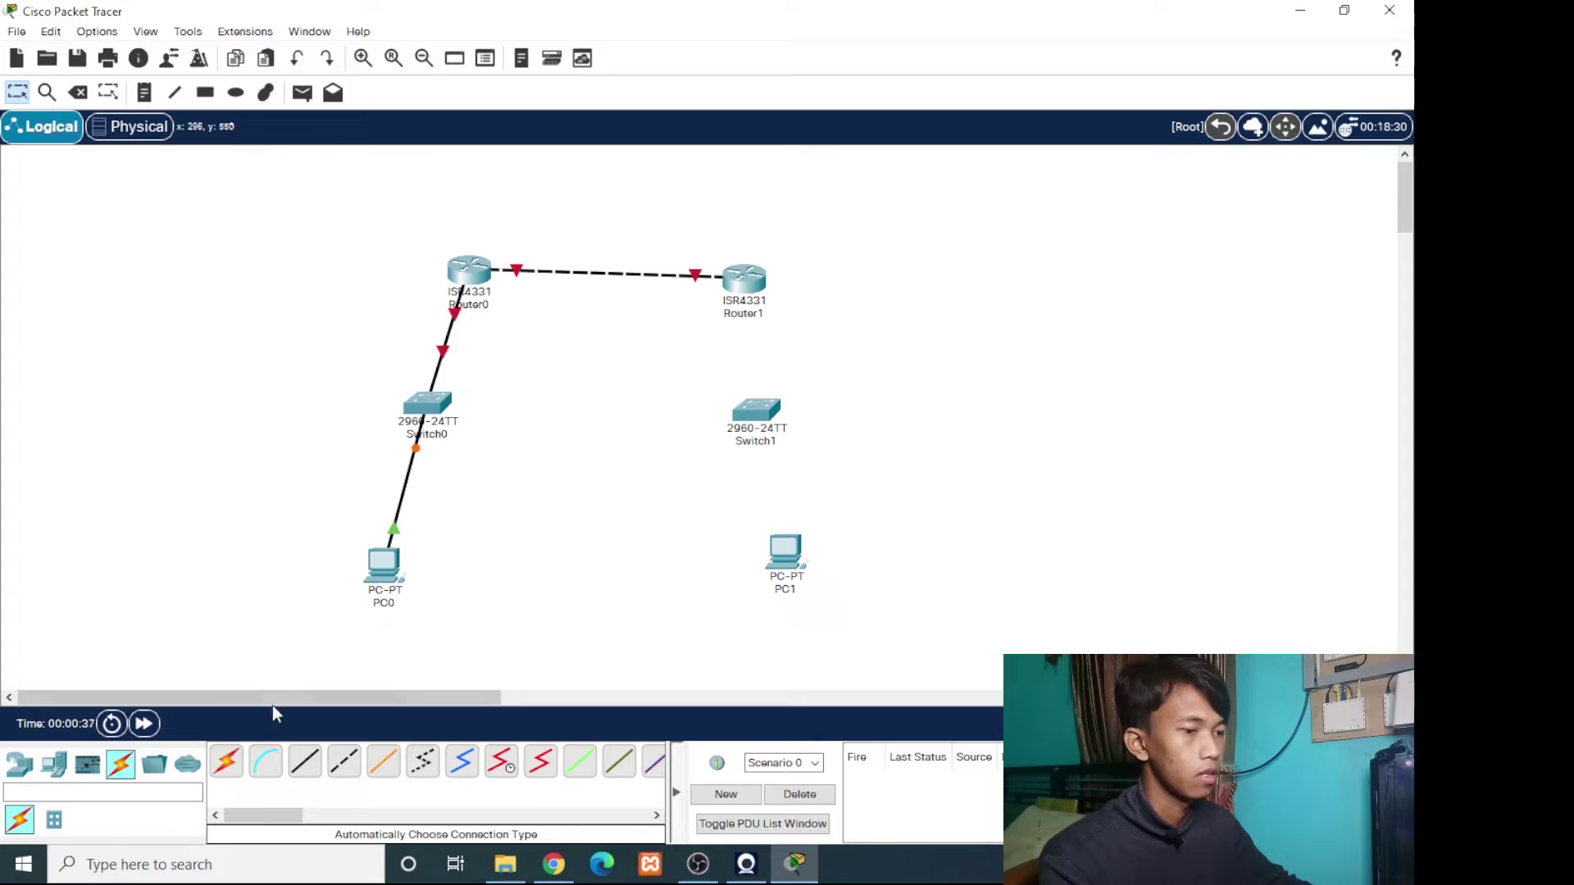
Cable Router1 to Switch1 and Switch1 to PC1 using the automatically chosen connection type.
left_click(227, 761)
left_click(747, 283)
left_click(759, 409)
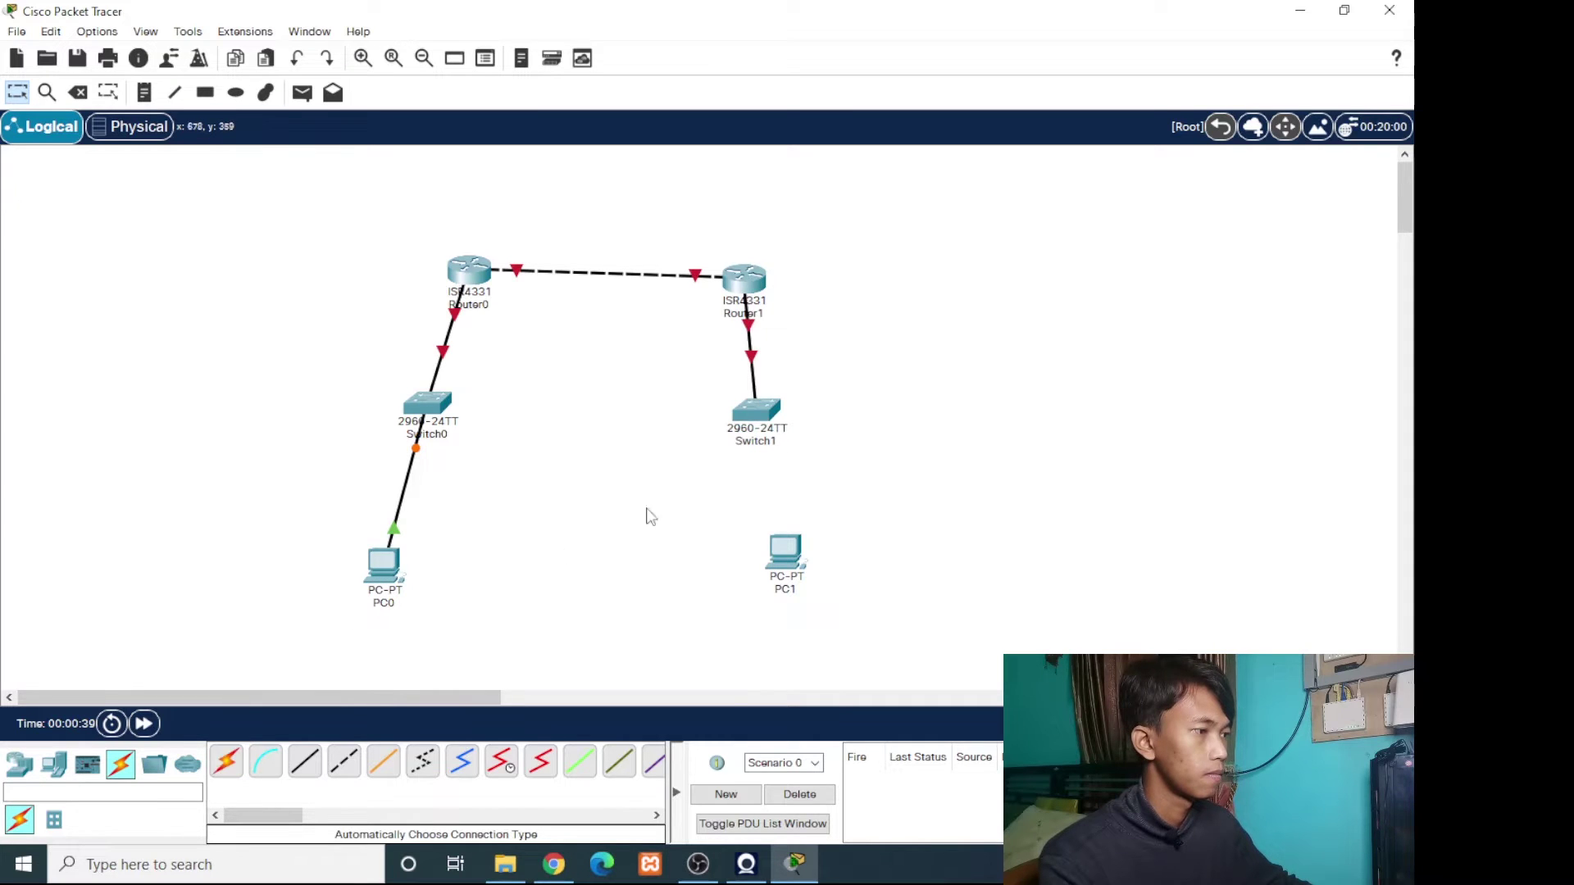
left_click(226, 764)
left_click(766, 414)
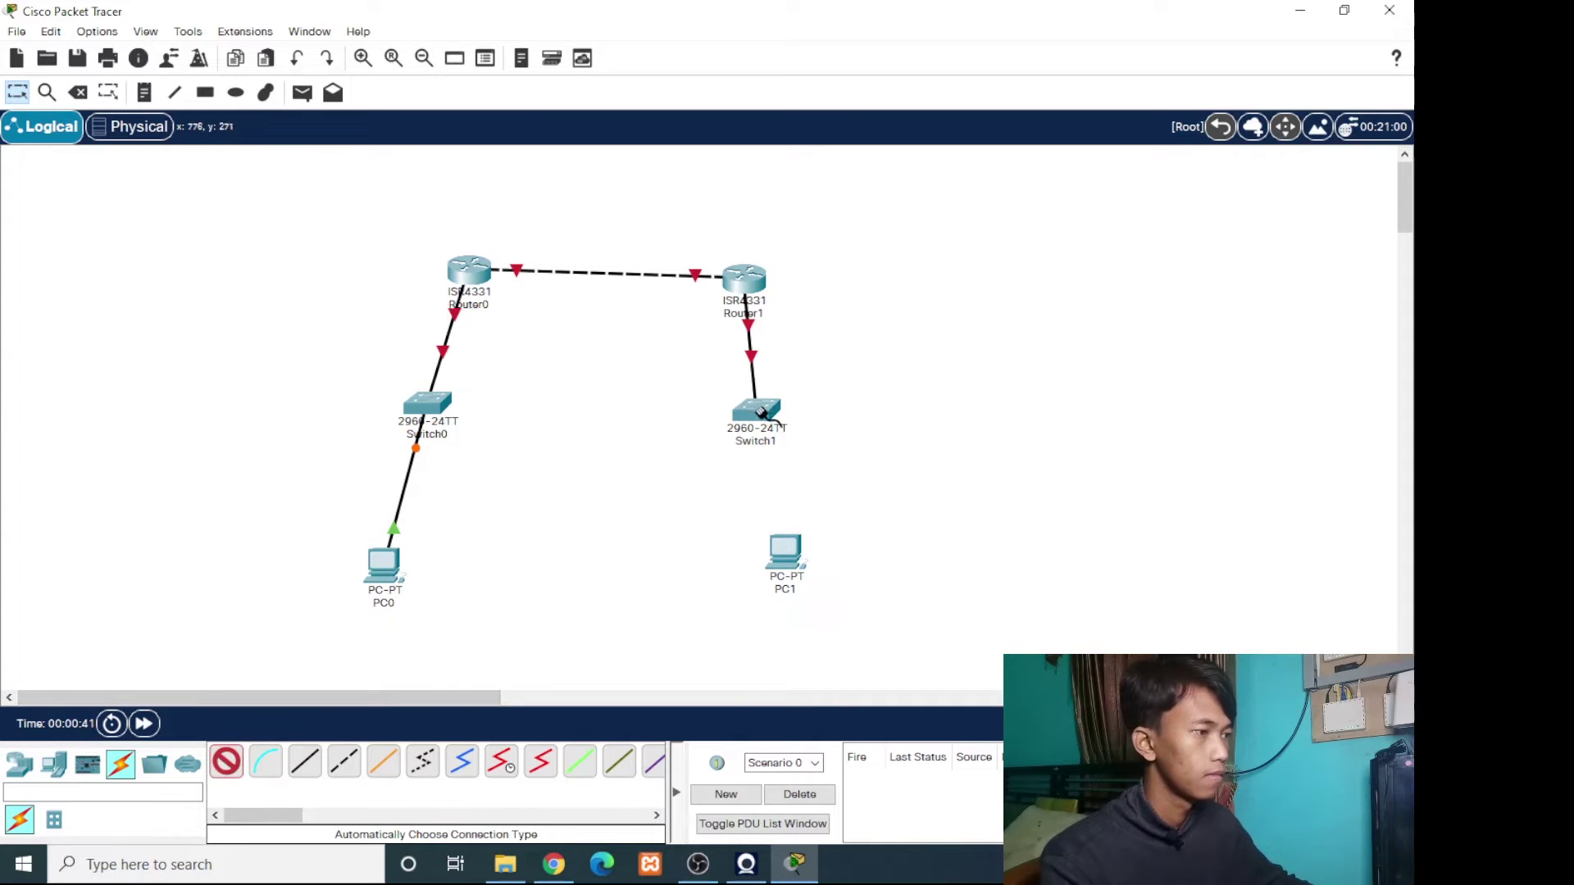
left_click(785, 549)
Reposition Router1, Switch1, PC1 and Switch0 slightly so both sides of the topology line up.
left_click_drag(755, 296, 749, 274)
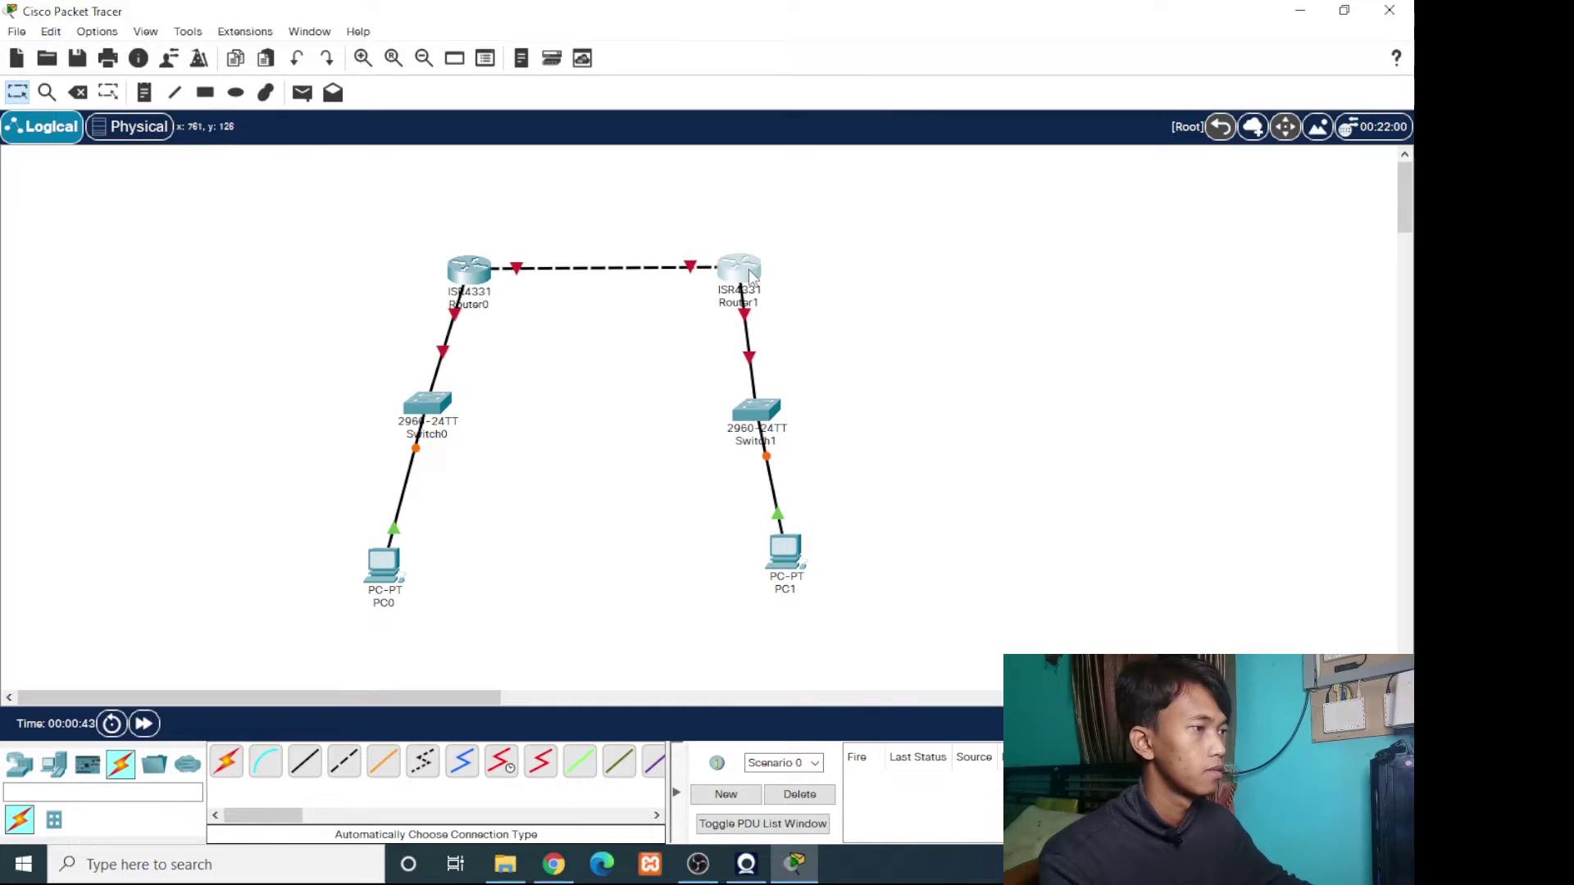
left_click_drag(758, 404, 767, 404)
left_click_drag(793, 569, 807, 582)
left_click_drag(428, 410, 434, 416)
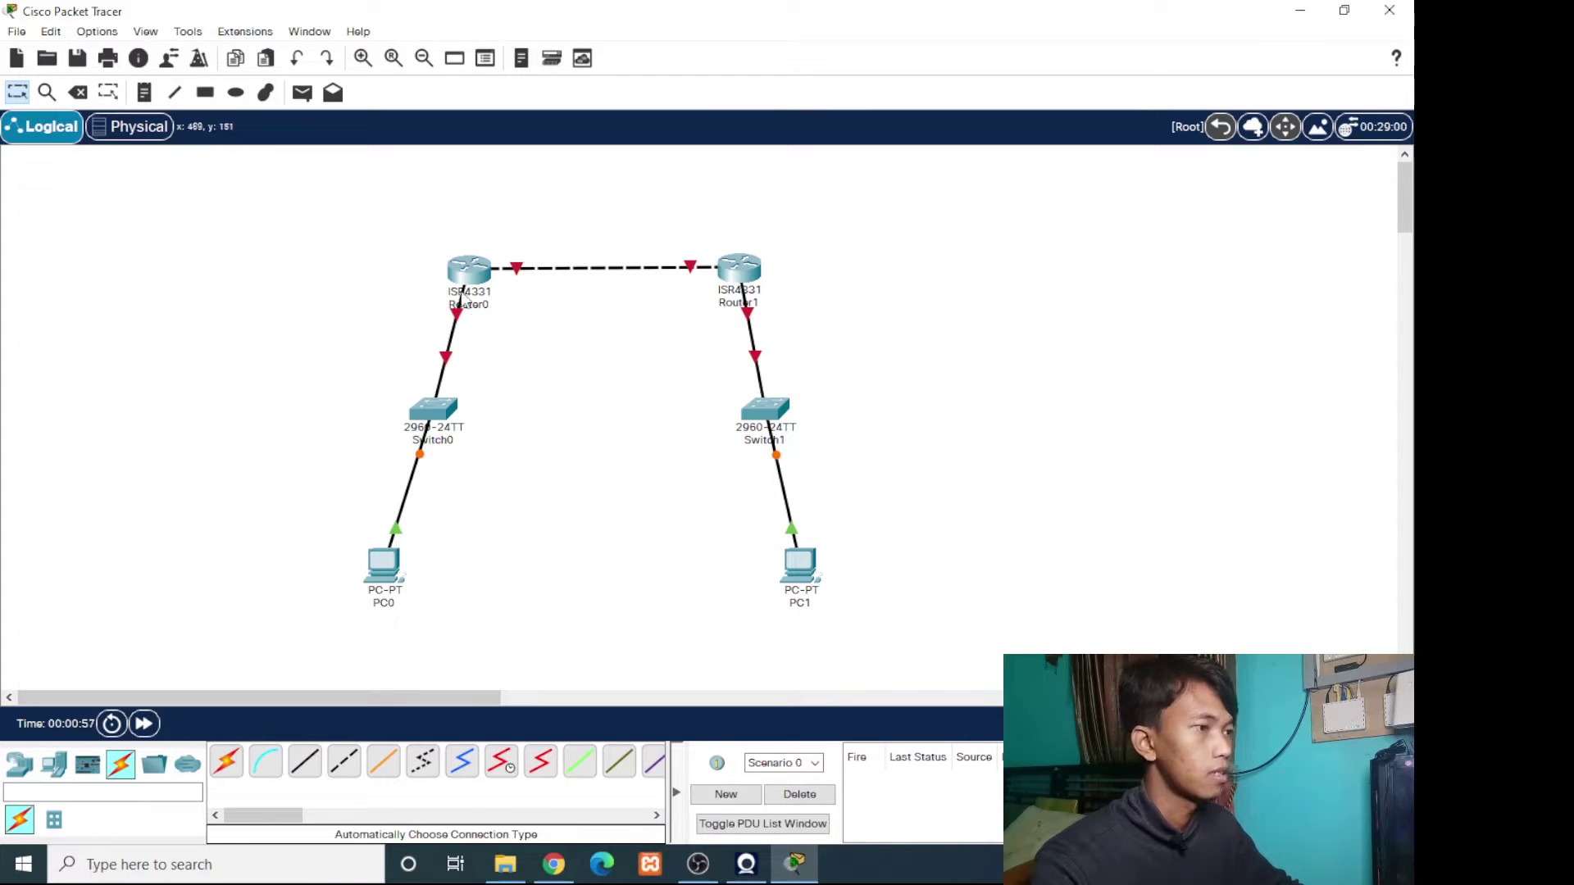
Check which interfaces Router0 uses for its links to Router1 and Switch0.
left_click(469, 274)
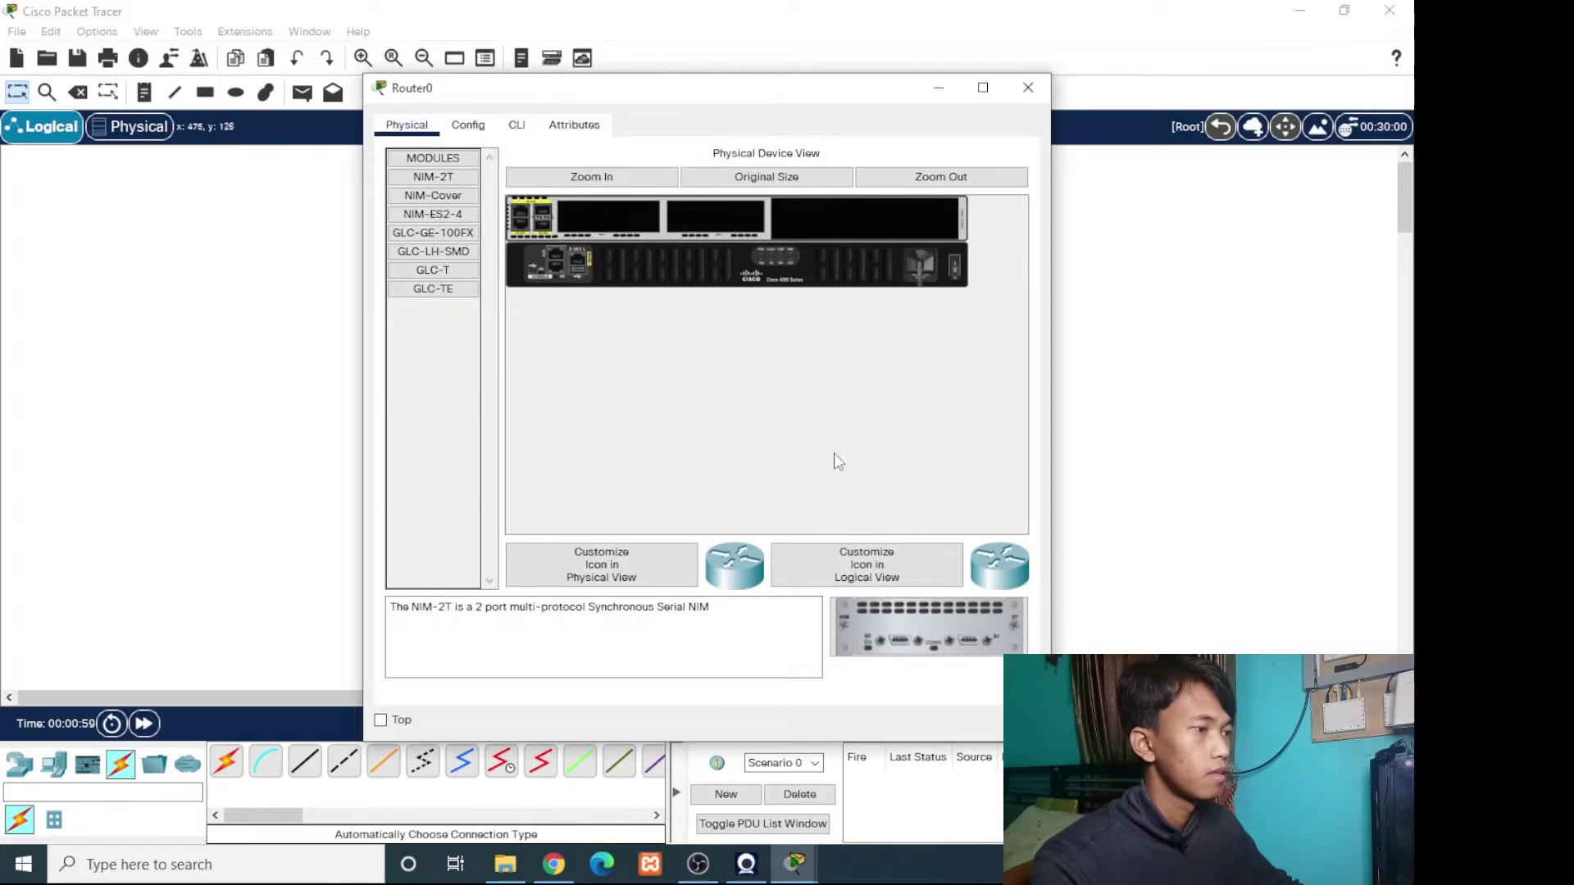
left_click(1027, 88)
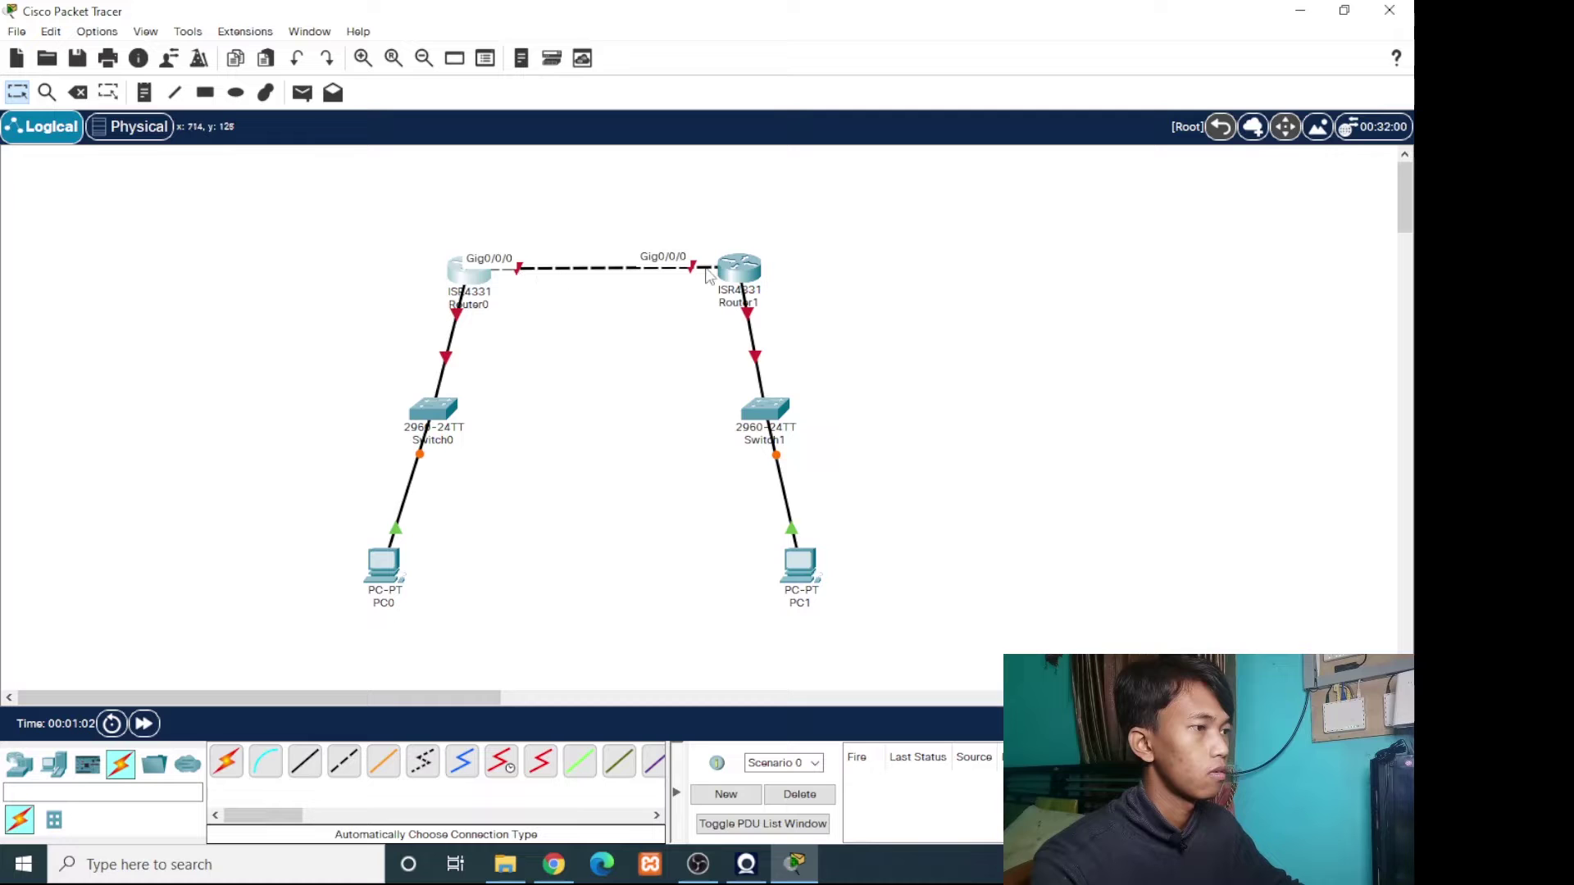
mouse_move(723, 271)
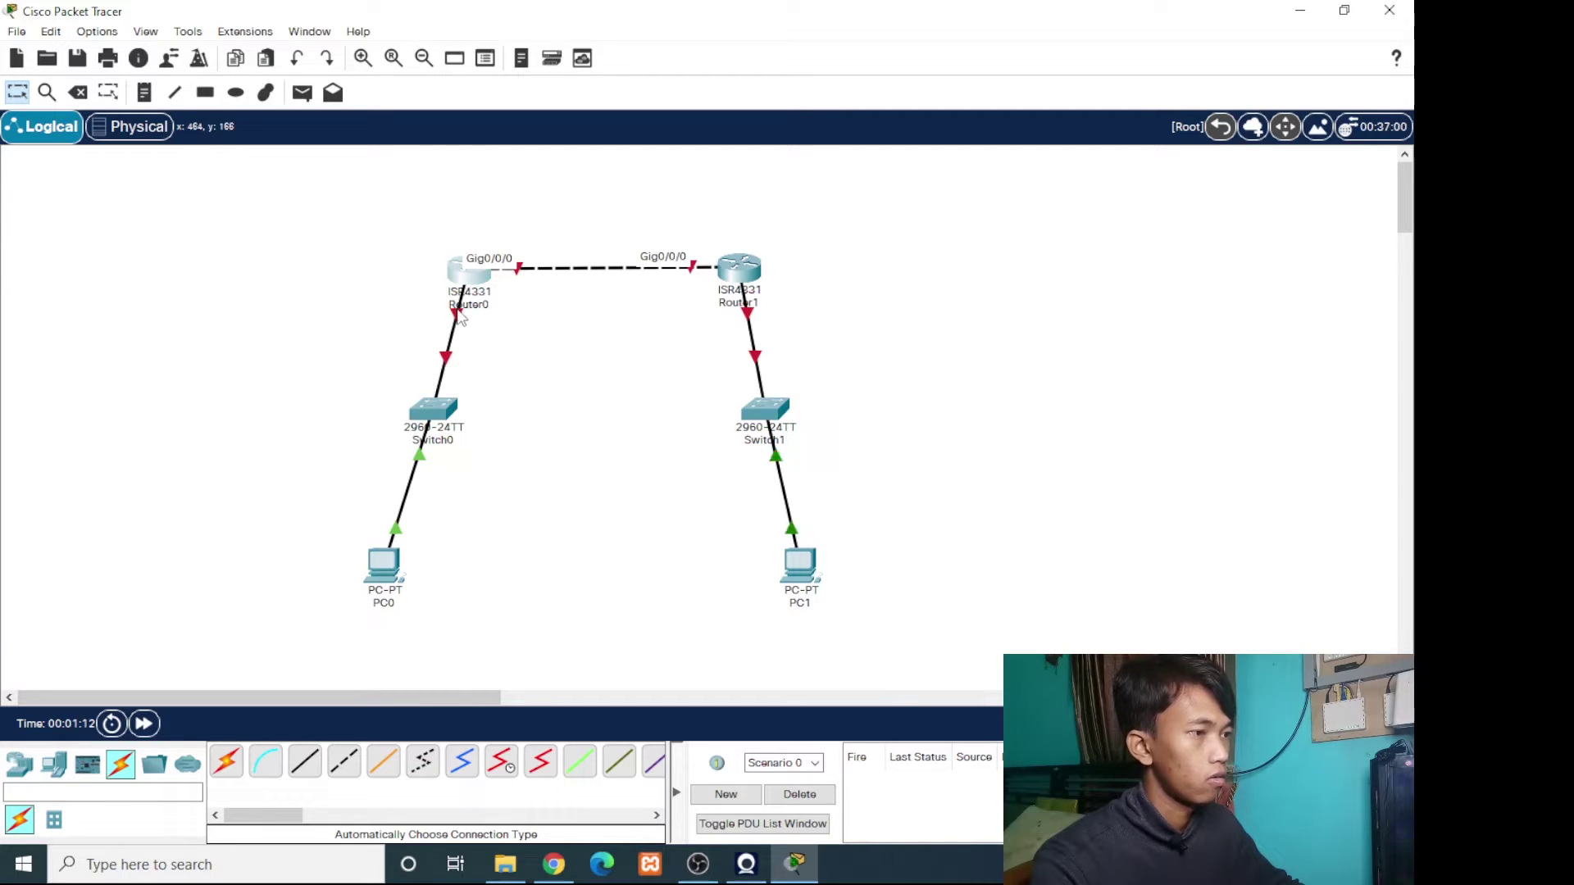
mouse_move(460, 316)
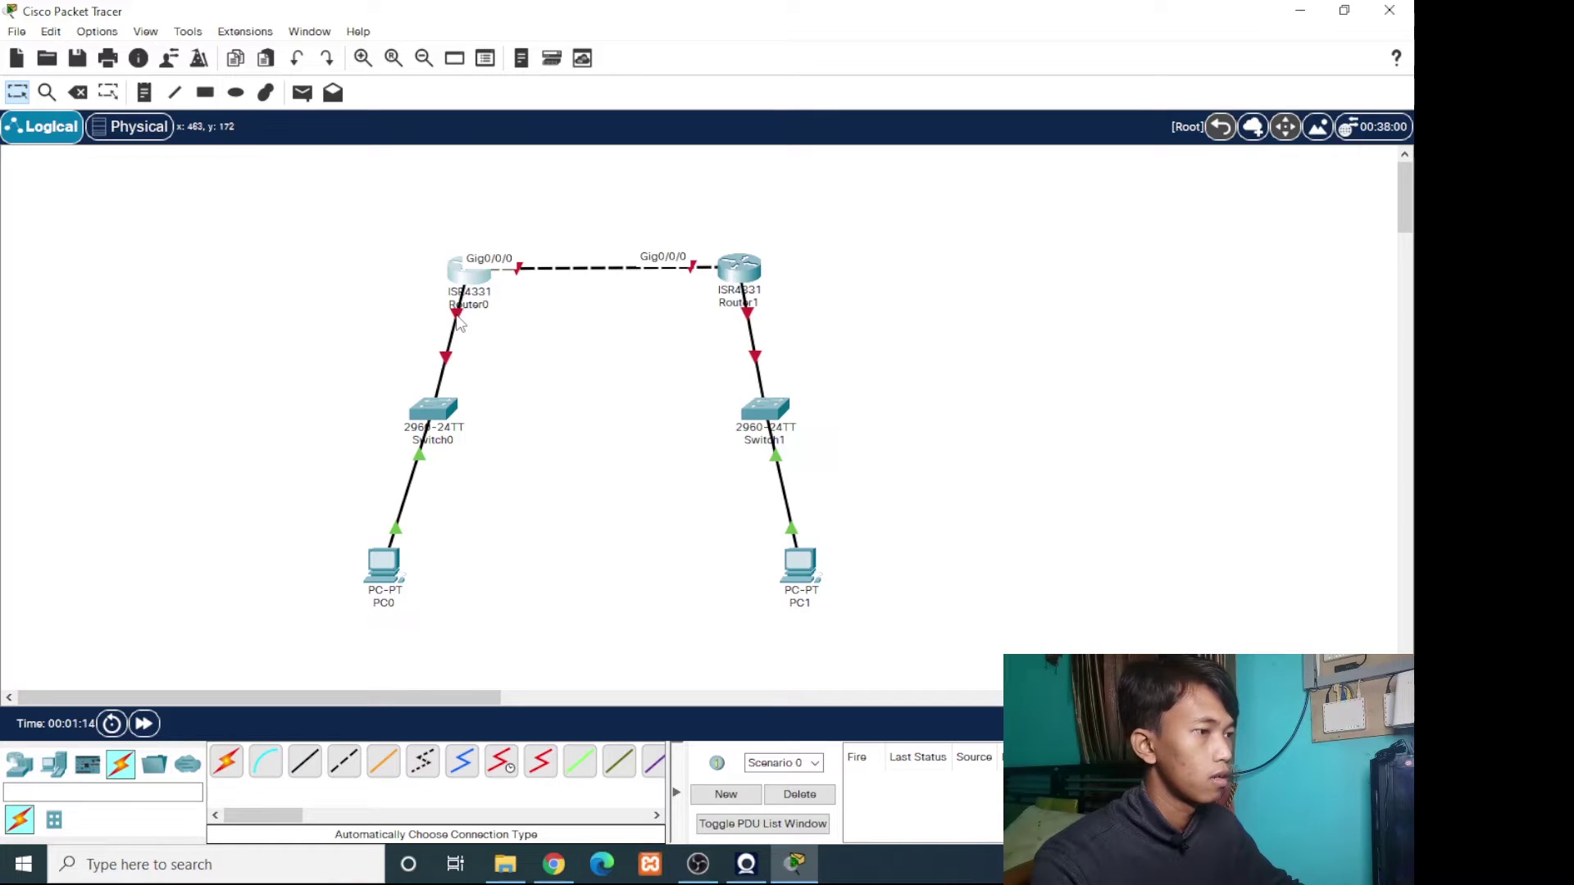
mouse_move(450, 377)
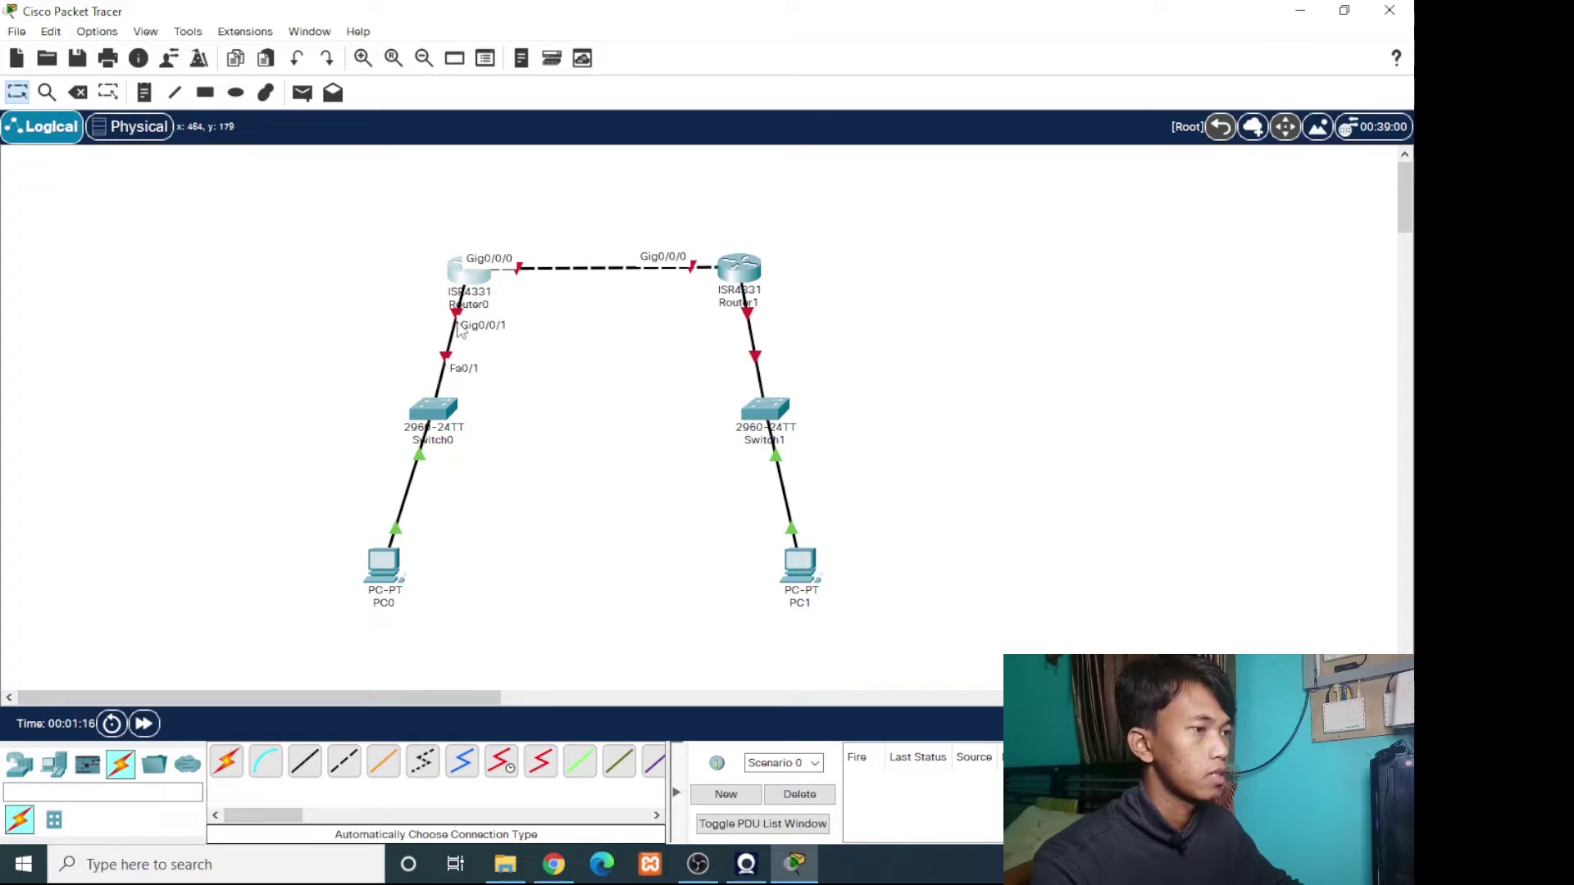
Configure Router0's GigabitEthernet0/0/0 with IPv4 address 192.168.10.1 and subnet mask 255.255.255.0, and turn the port on.
left_click(475, 280)
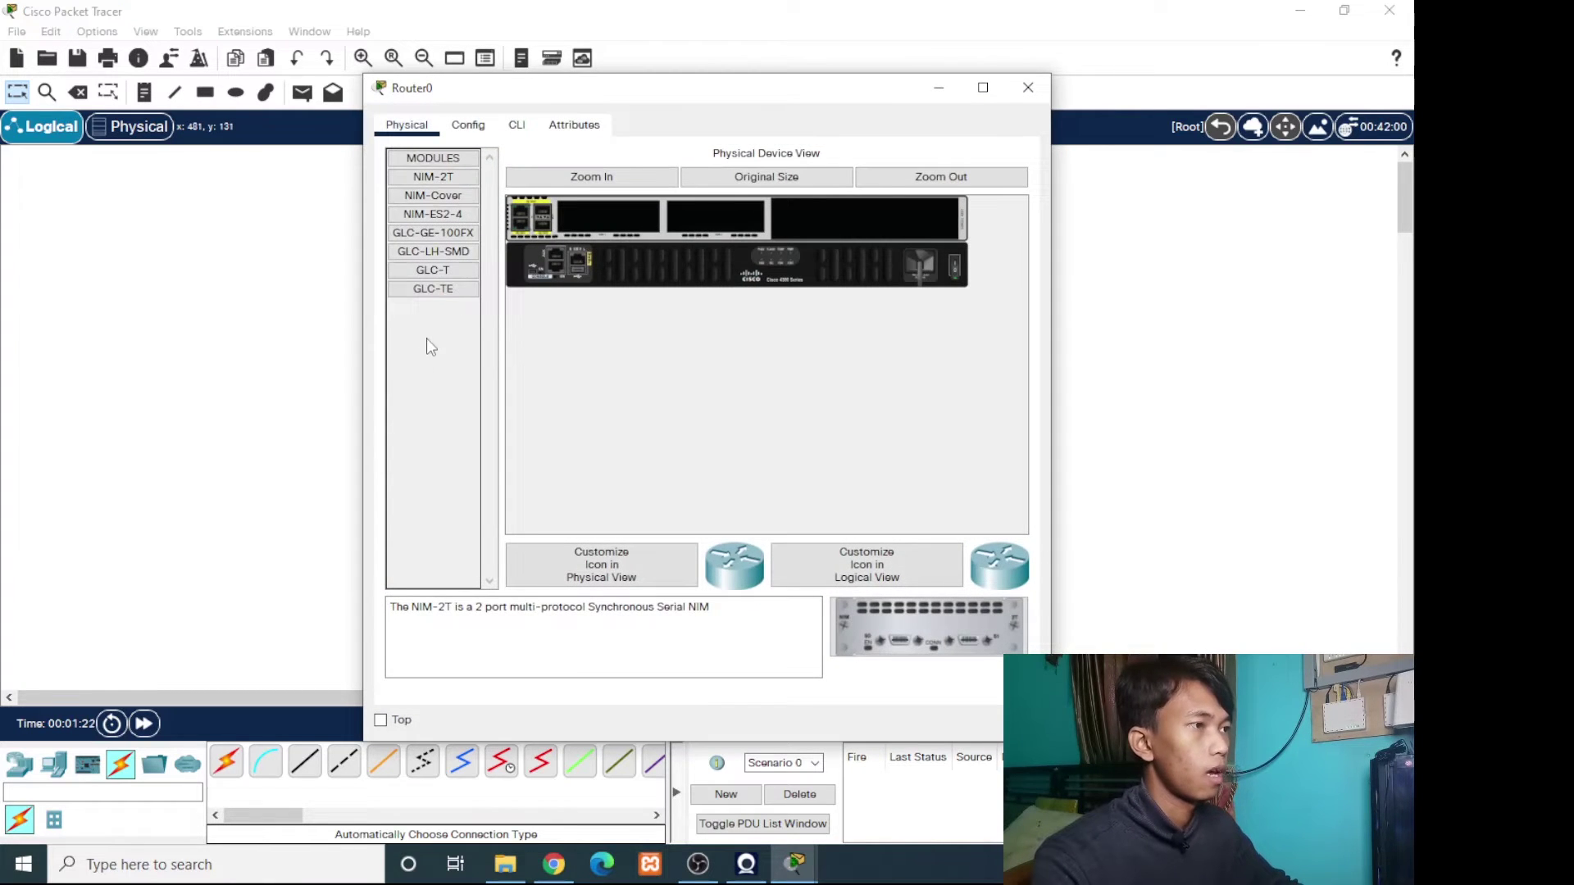
left_click(468, 127)
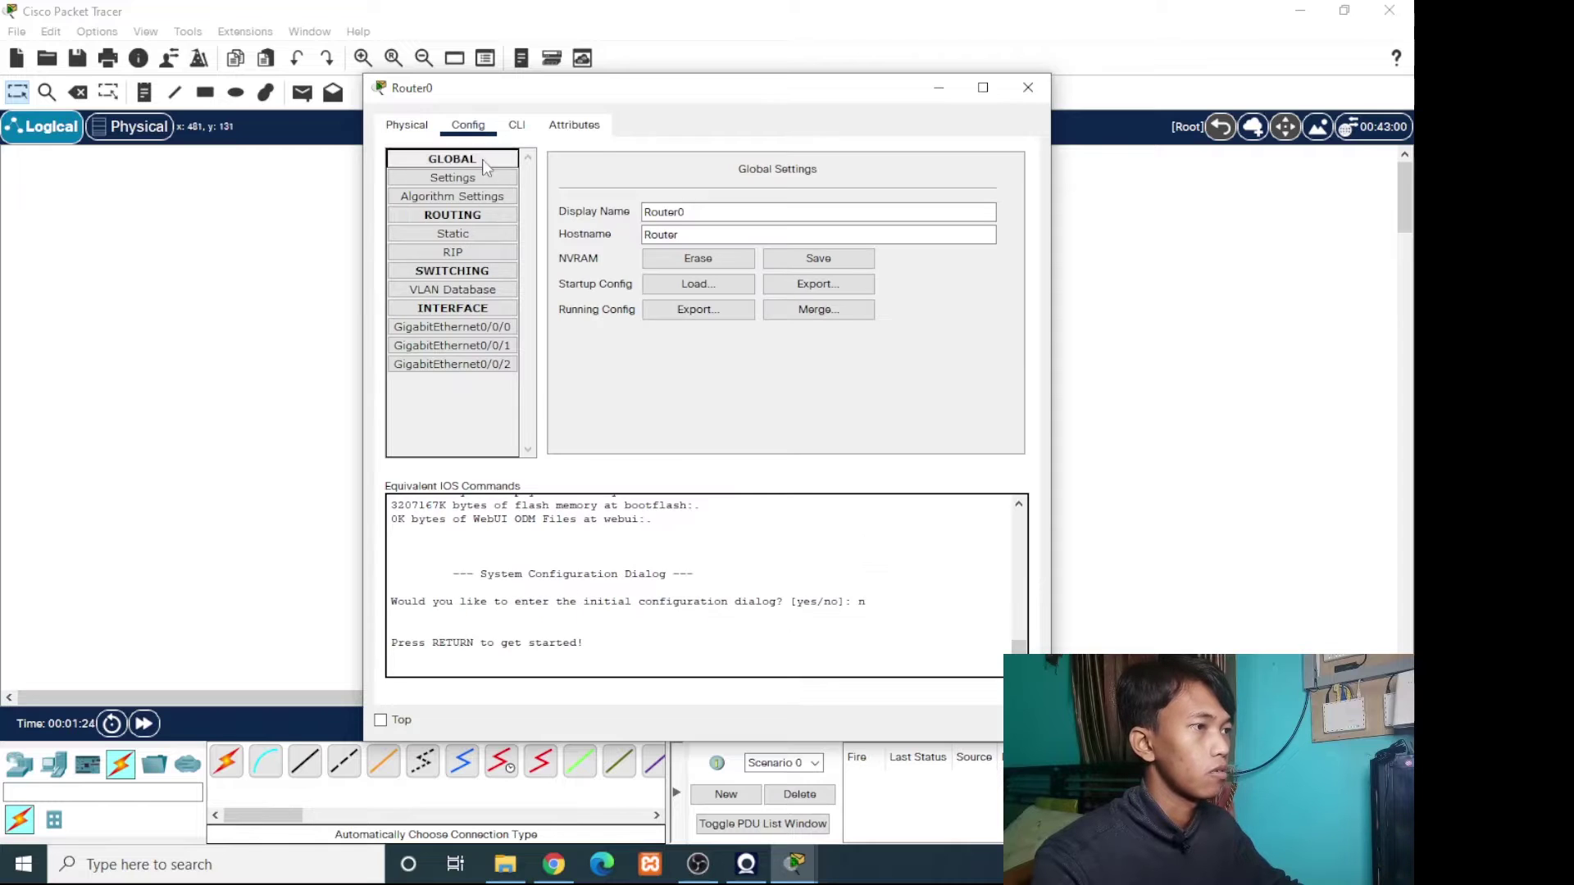
left_click(480, 327)
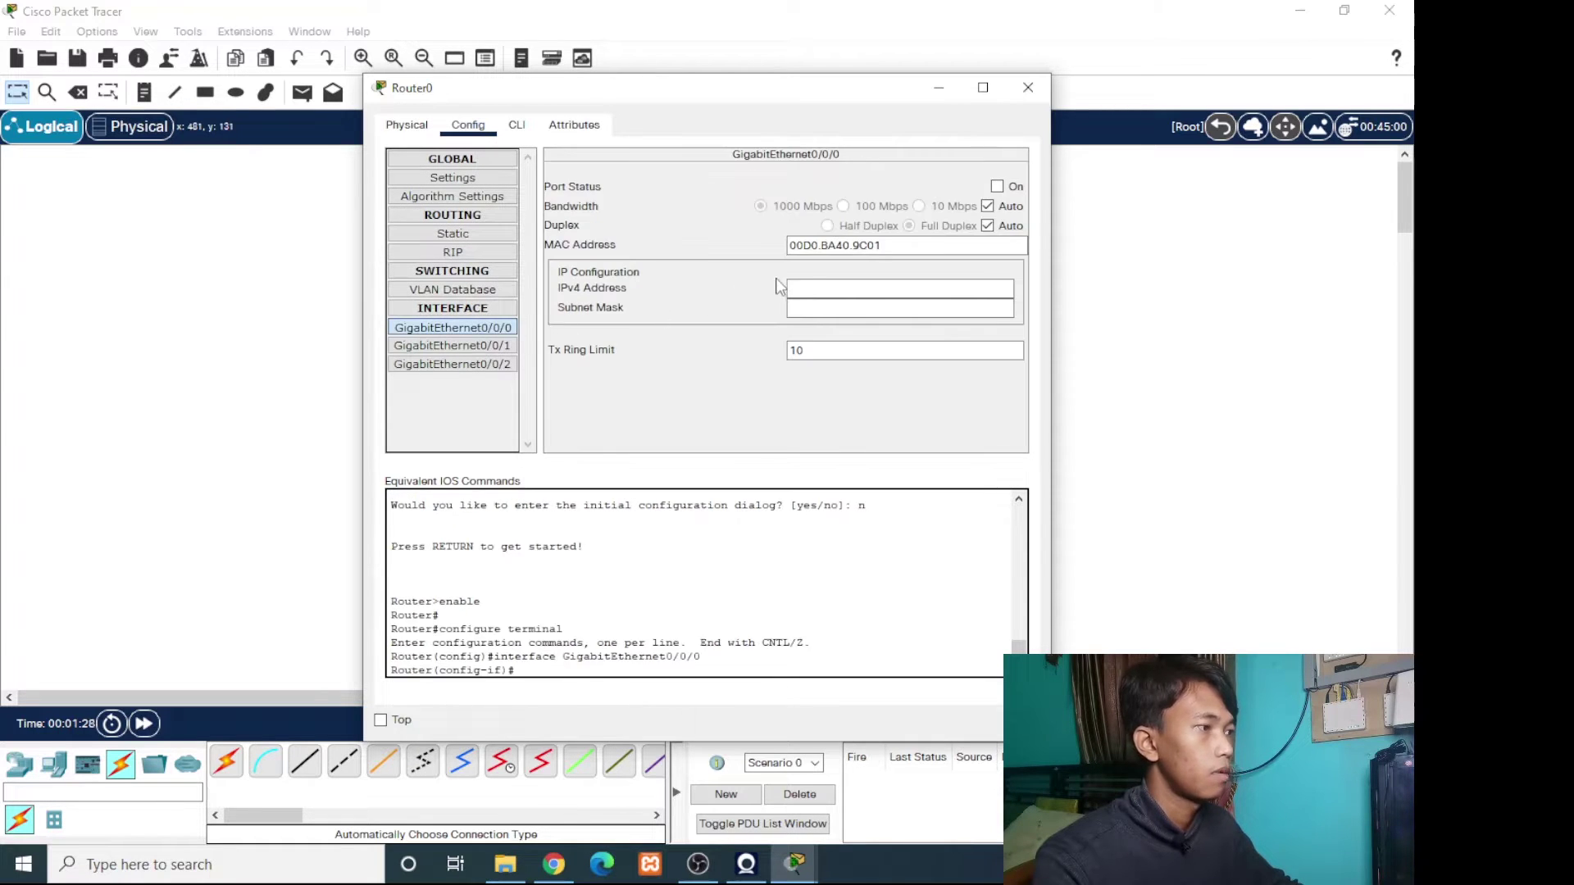
left_click(810, 289)
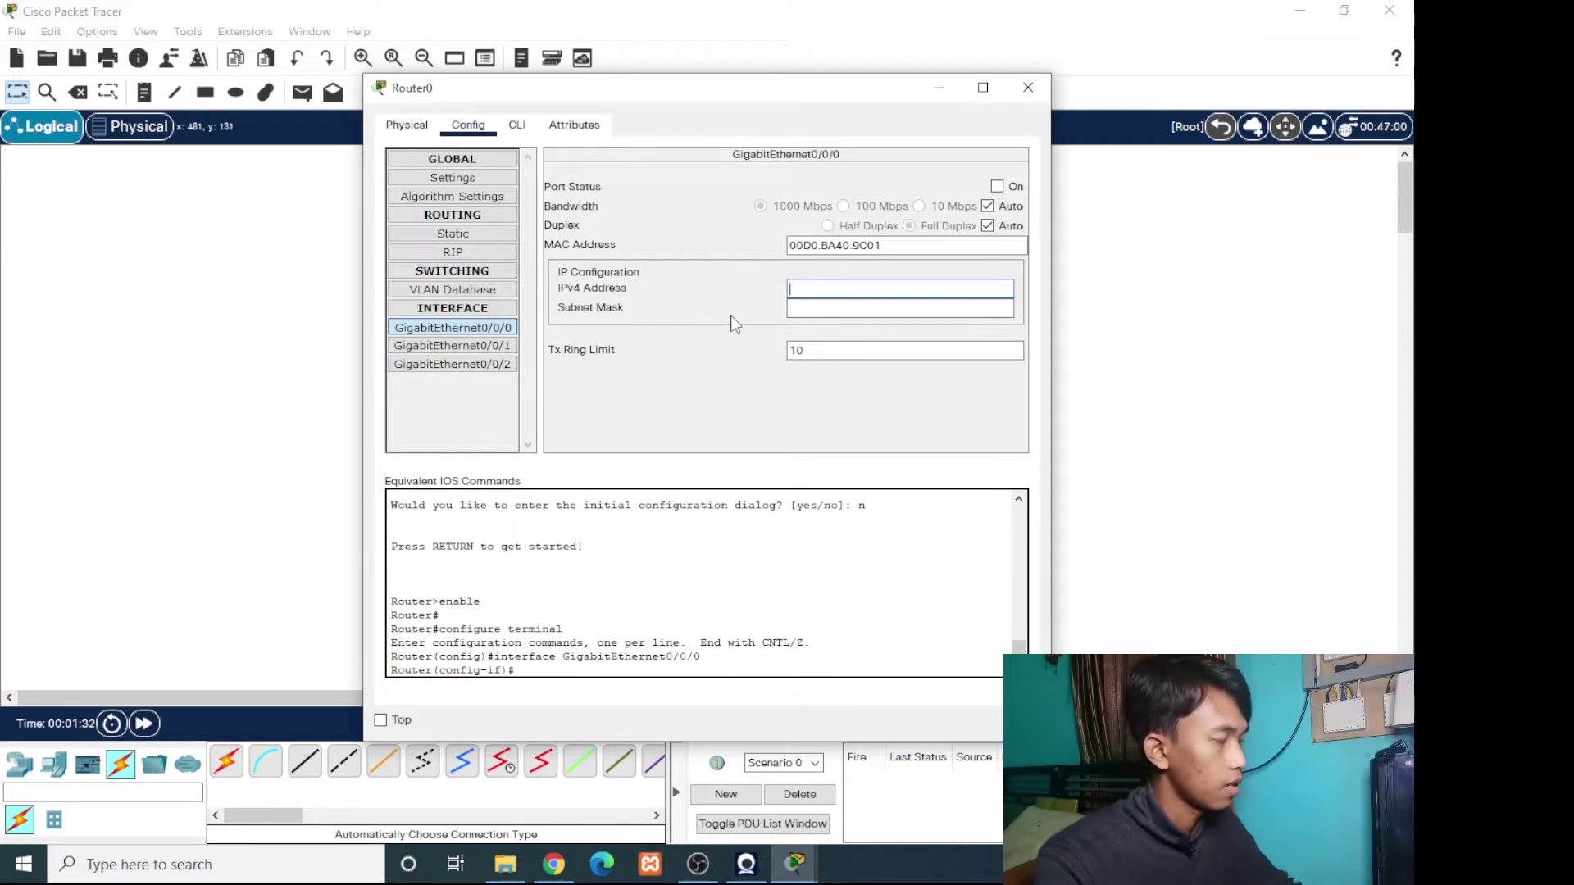
type("192.168.10.1")
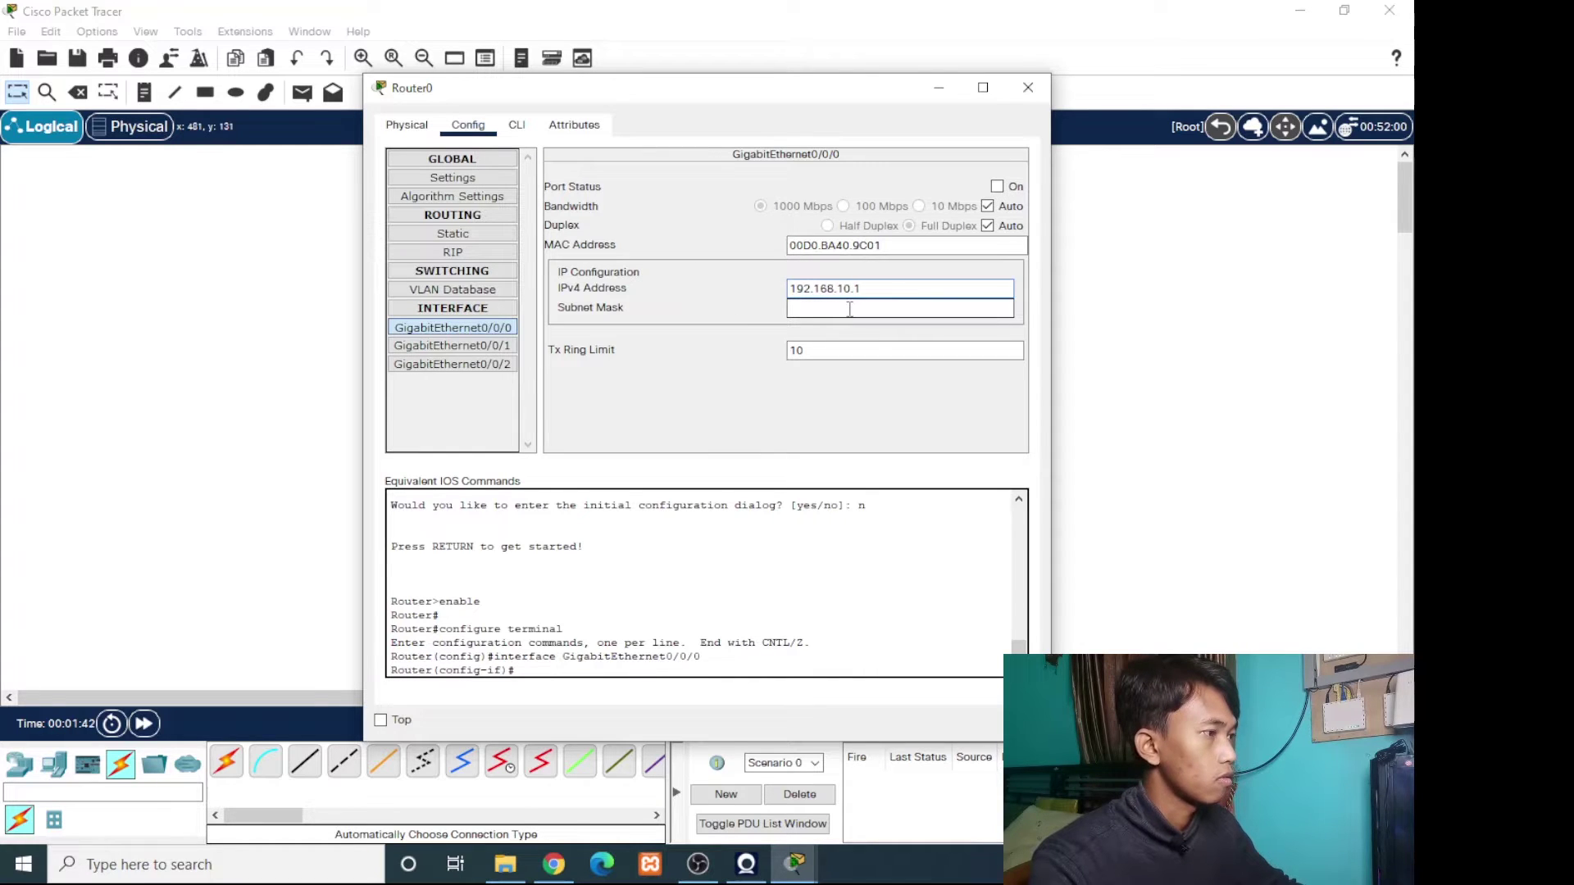
left_click(849, 309)
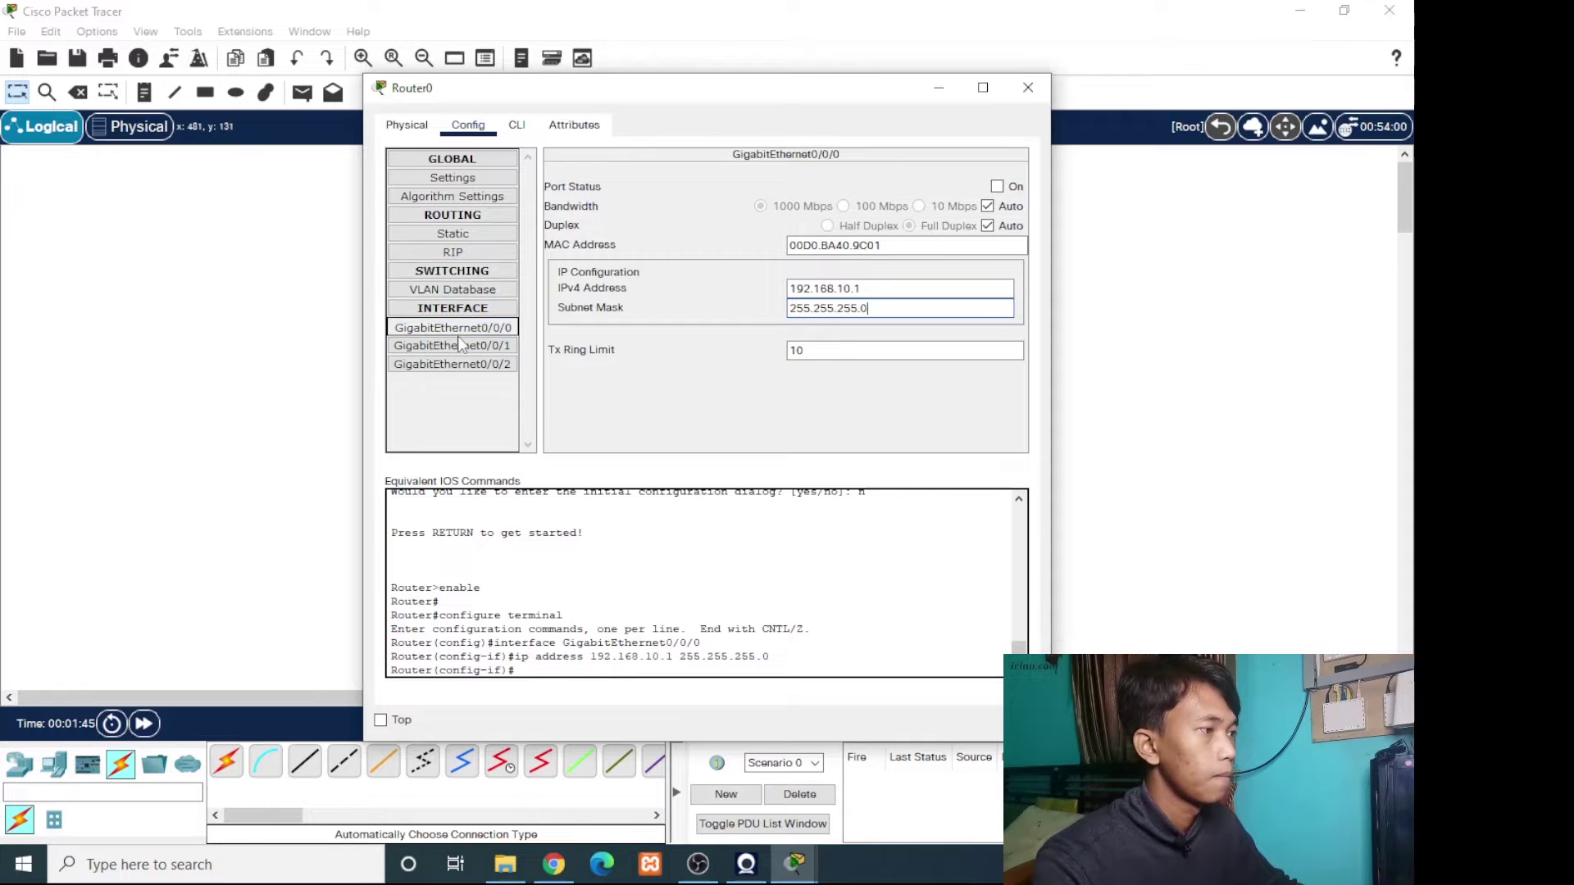
left_click(997, 186)
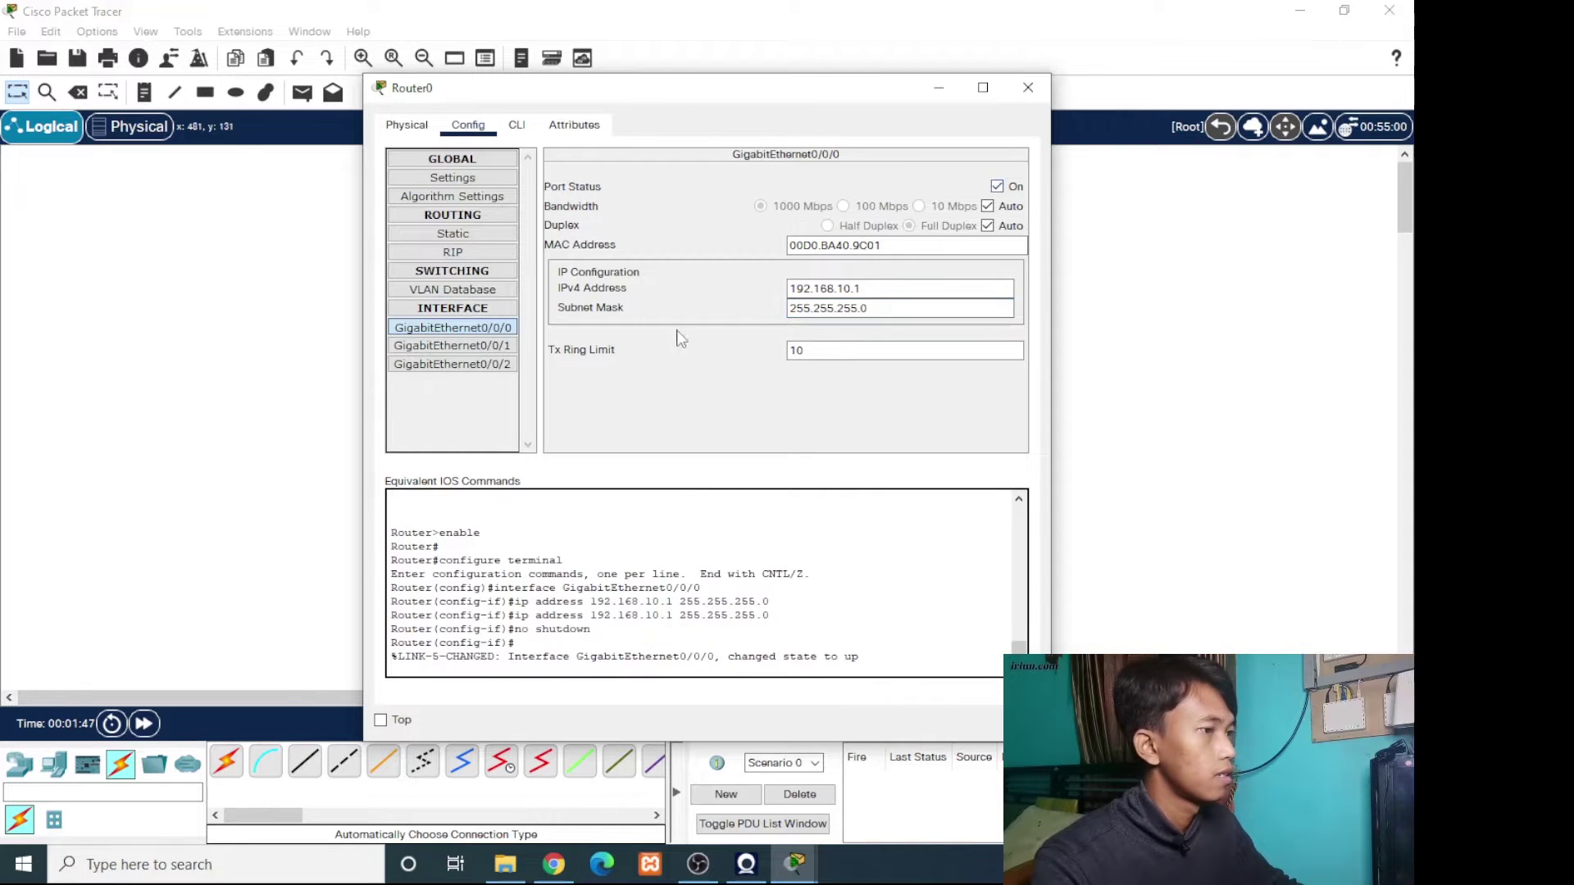
Configure Router0's GigabitEthernet0/0/1 with IPv4 address 192.168.1.1 and subnet mask 255.255.255.0, turn the port on, and close the router's window.
left_click(476, 347)
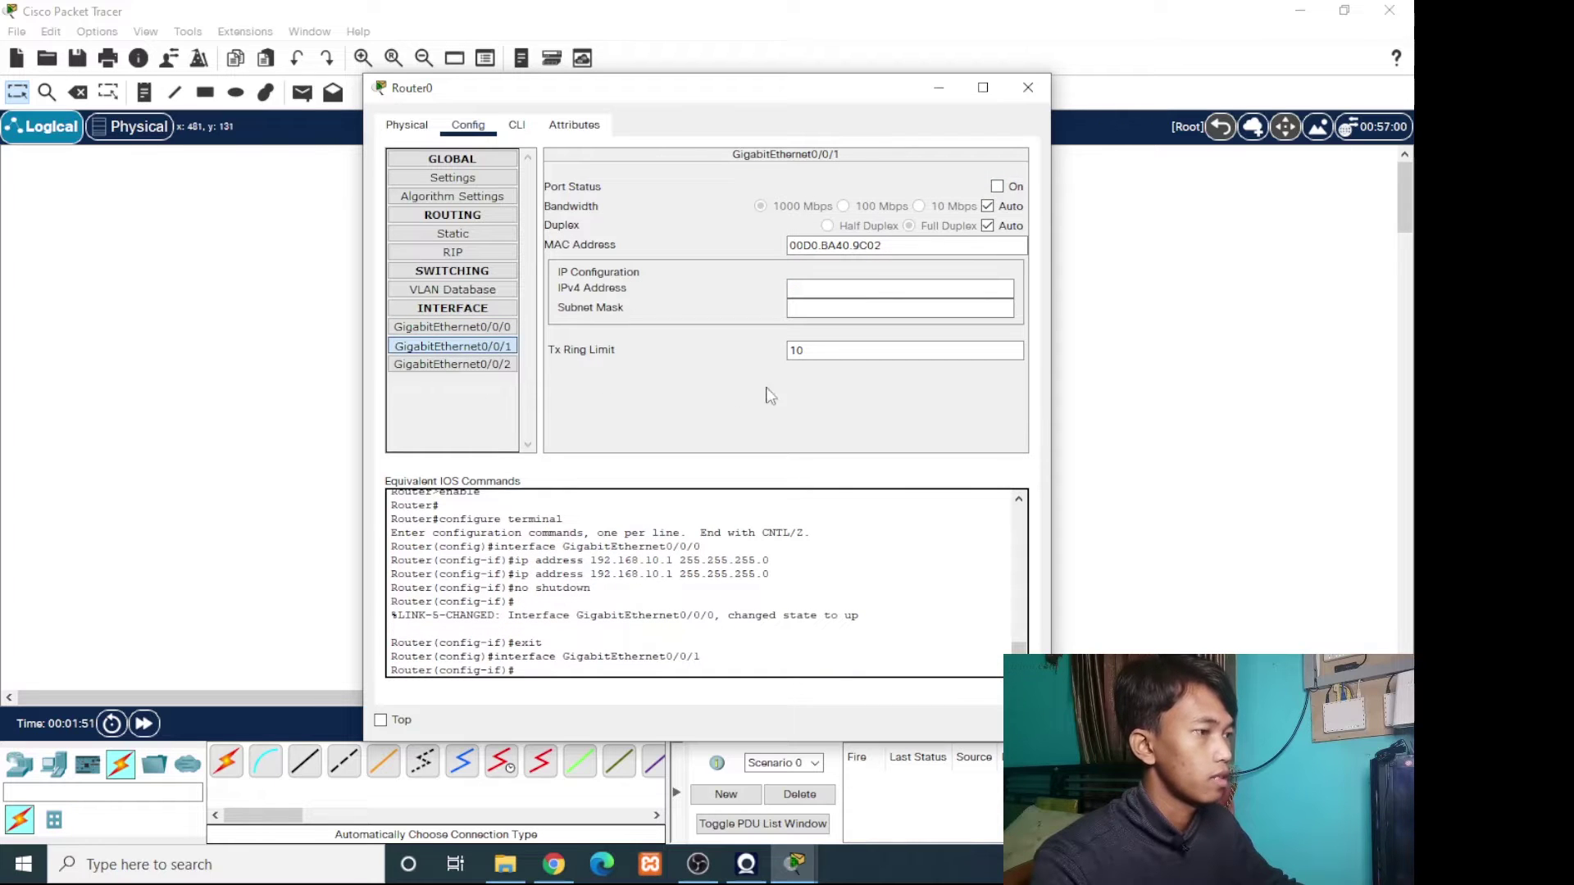
left_click(802, 287)
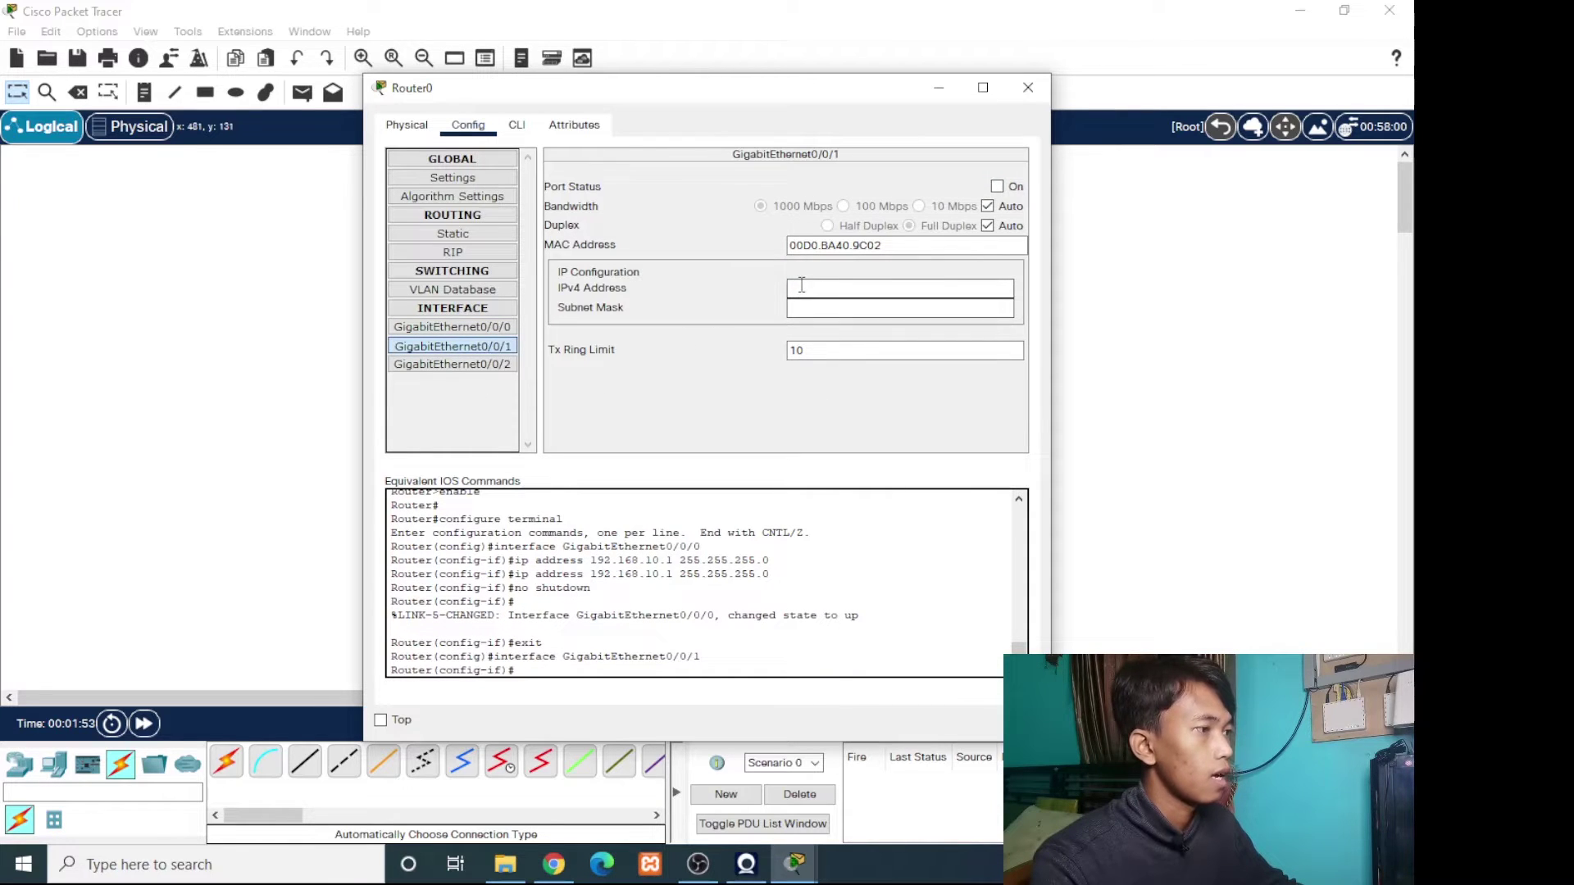
type("192")
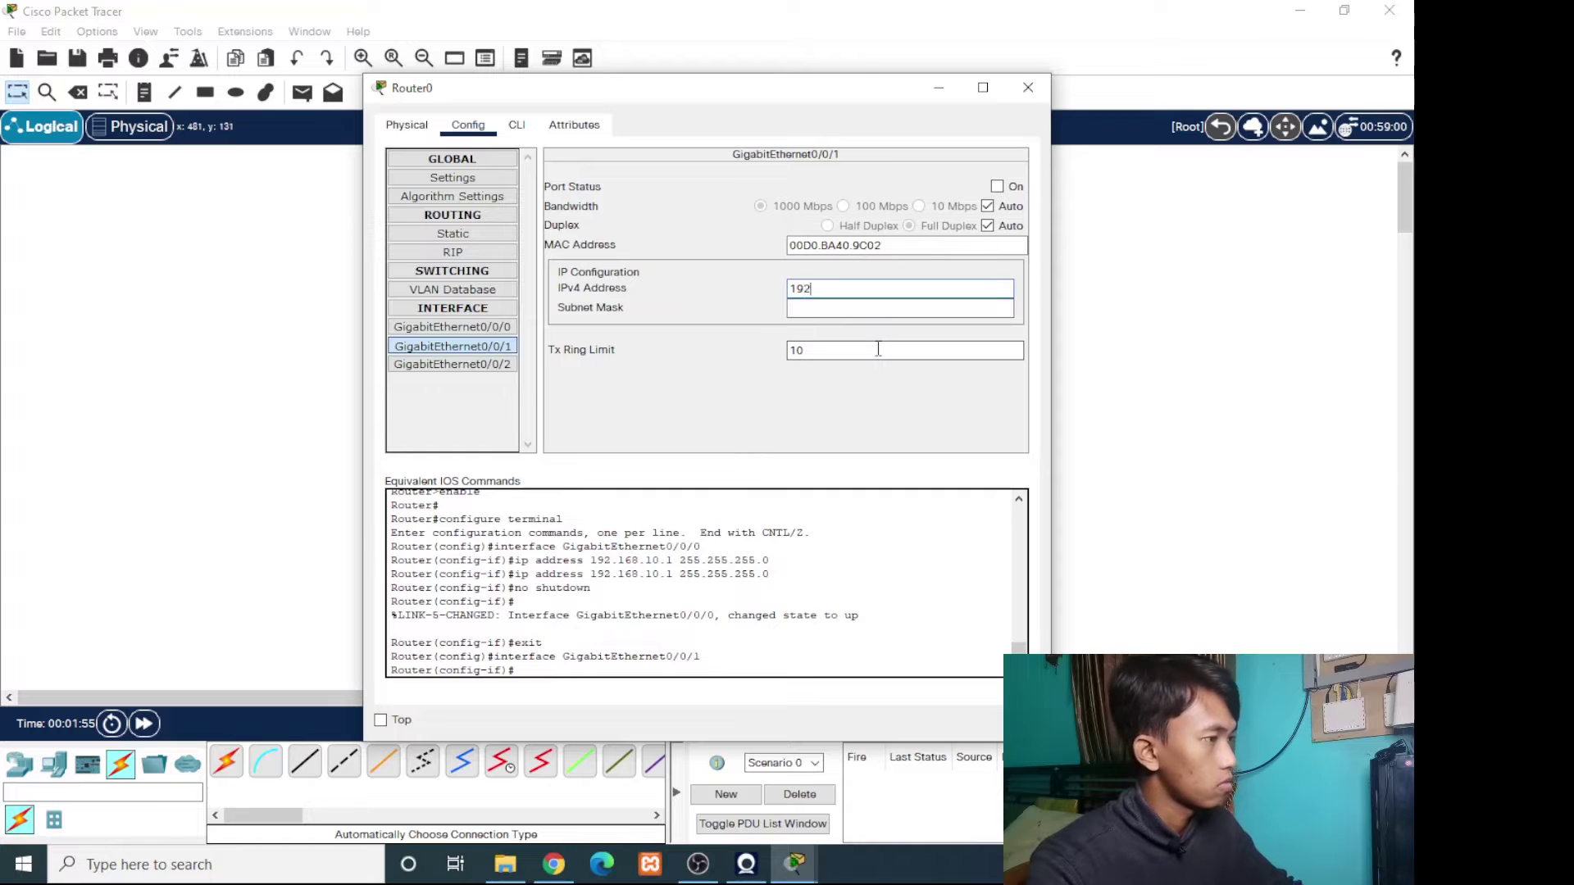
type(".16")
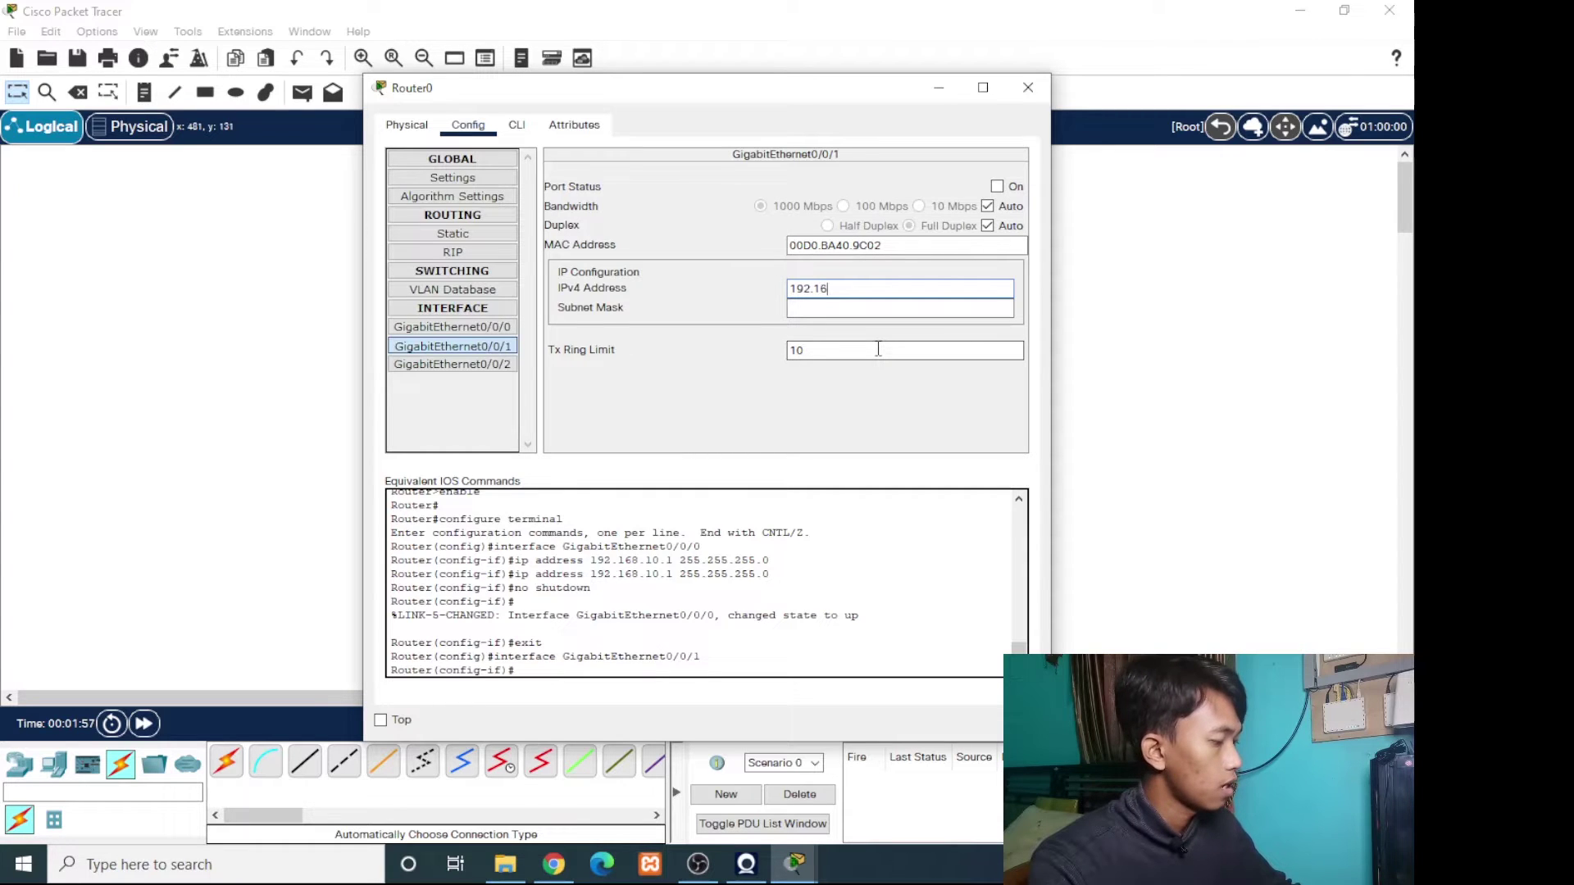
type("8.1.1")
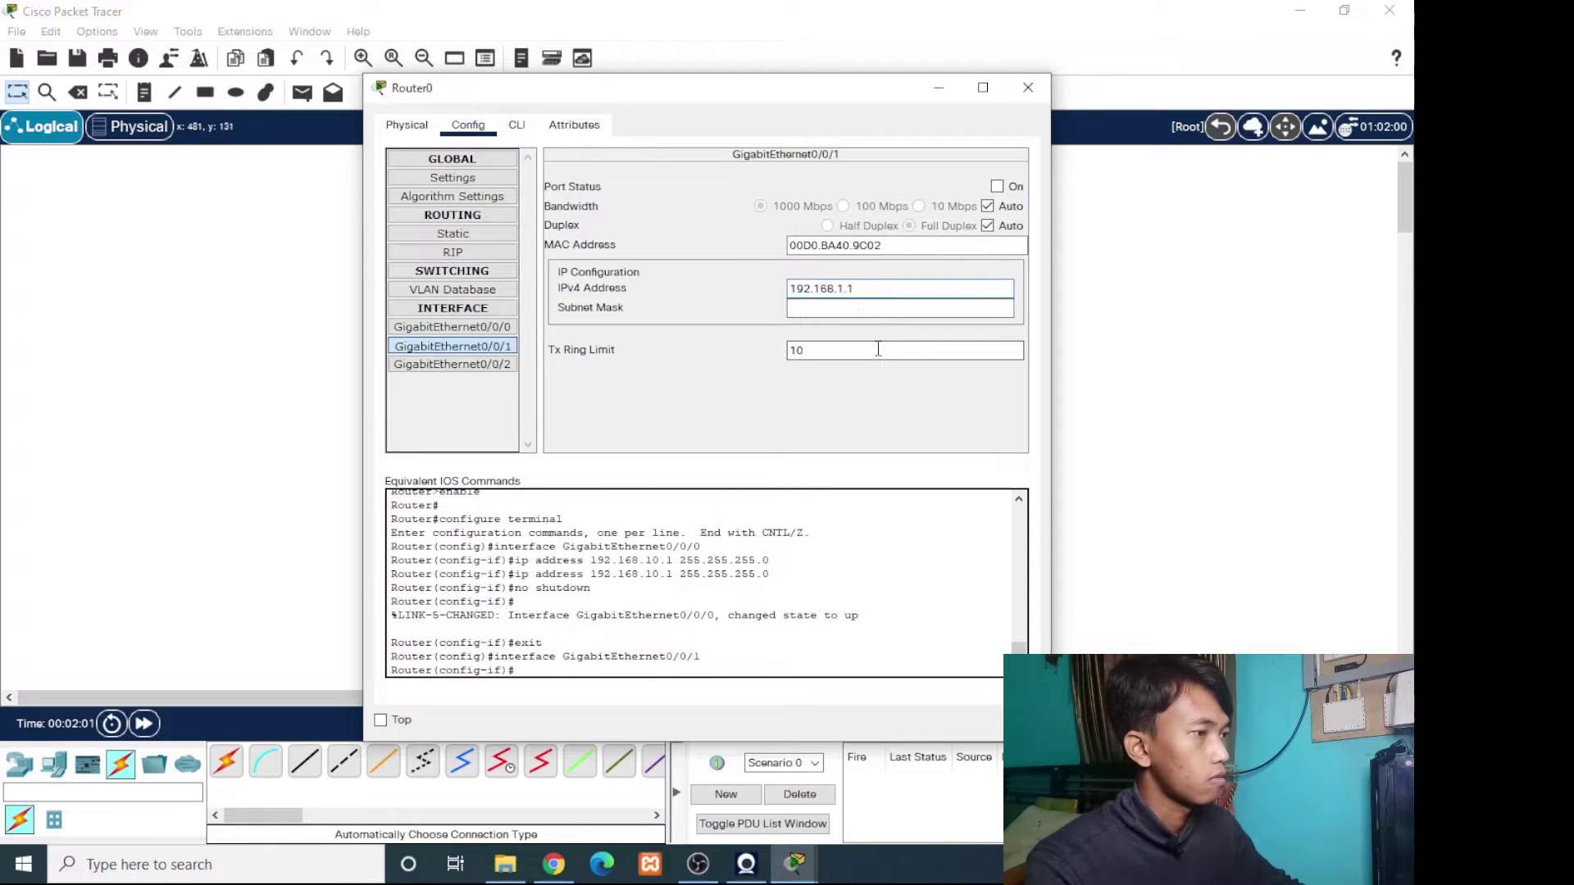
left_click(934, 310)
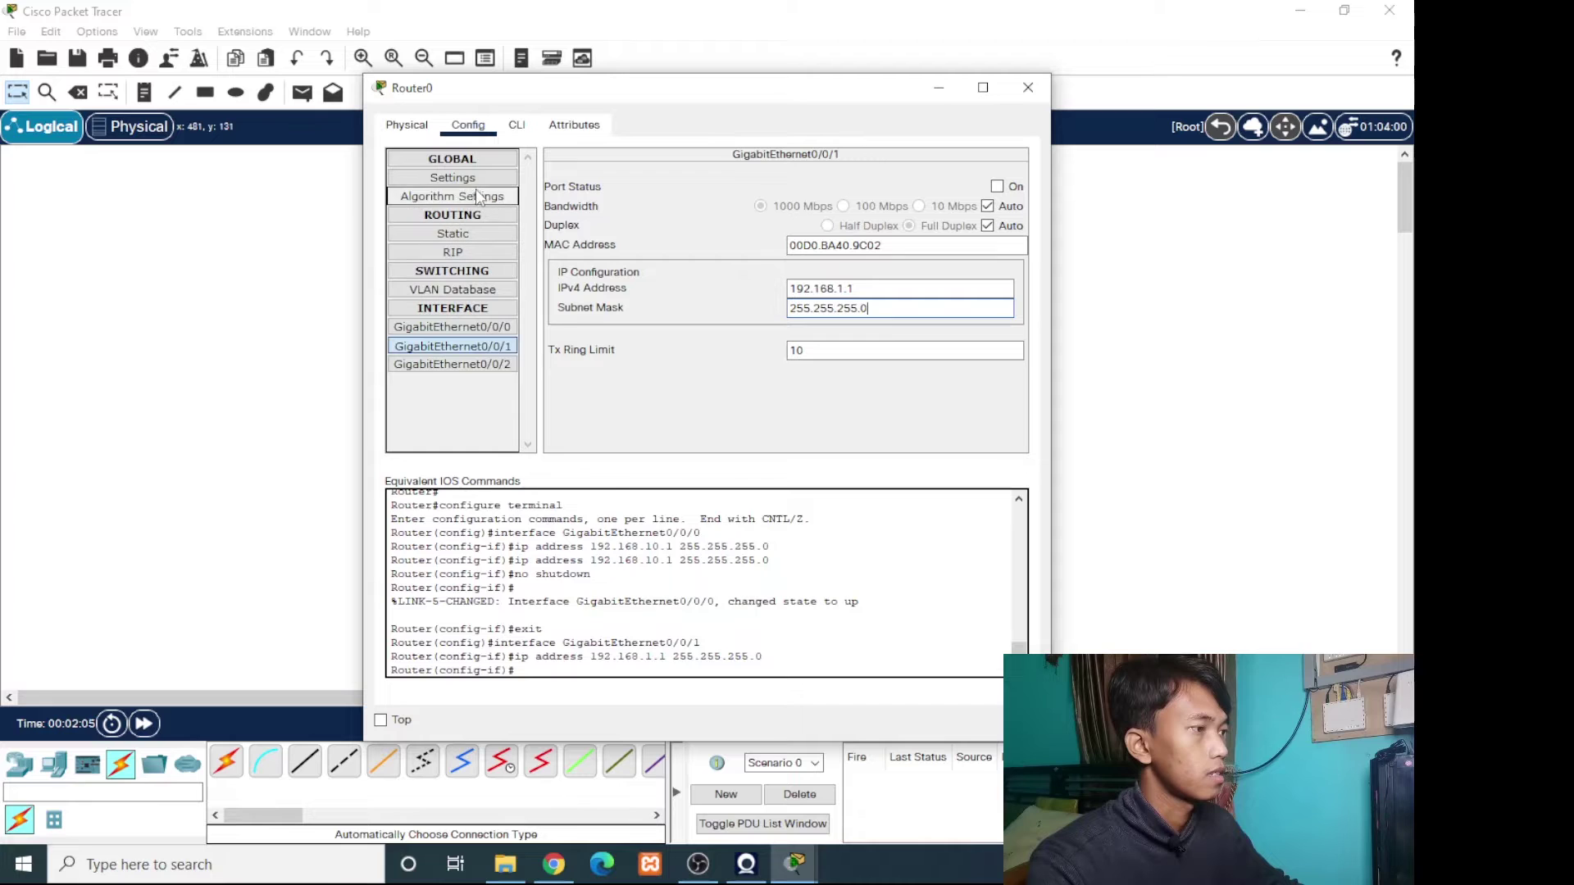
left_click(999, 190)
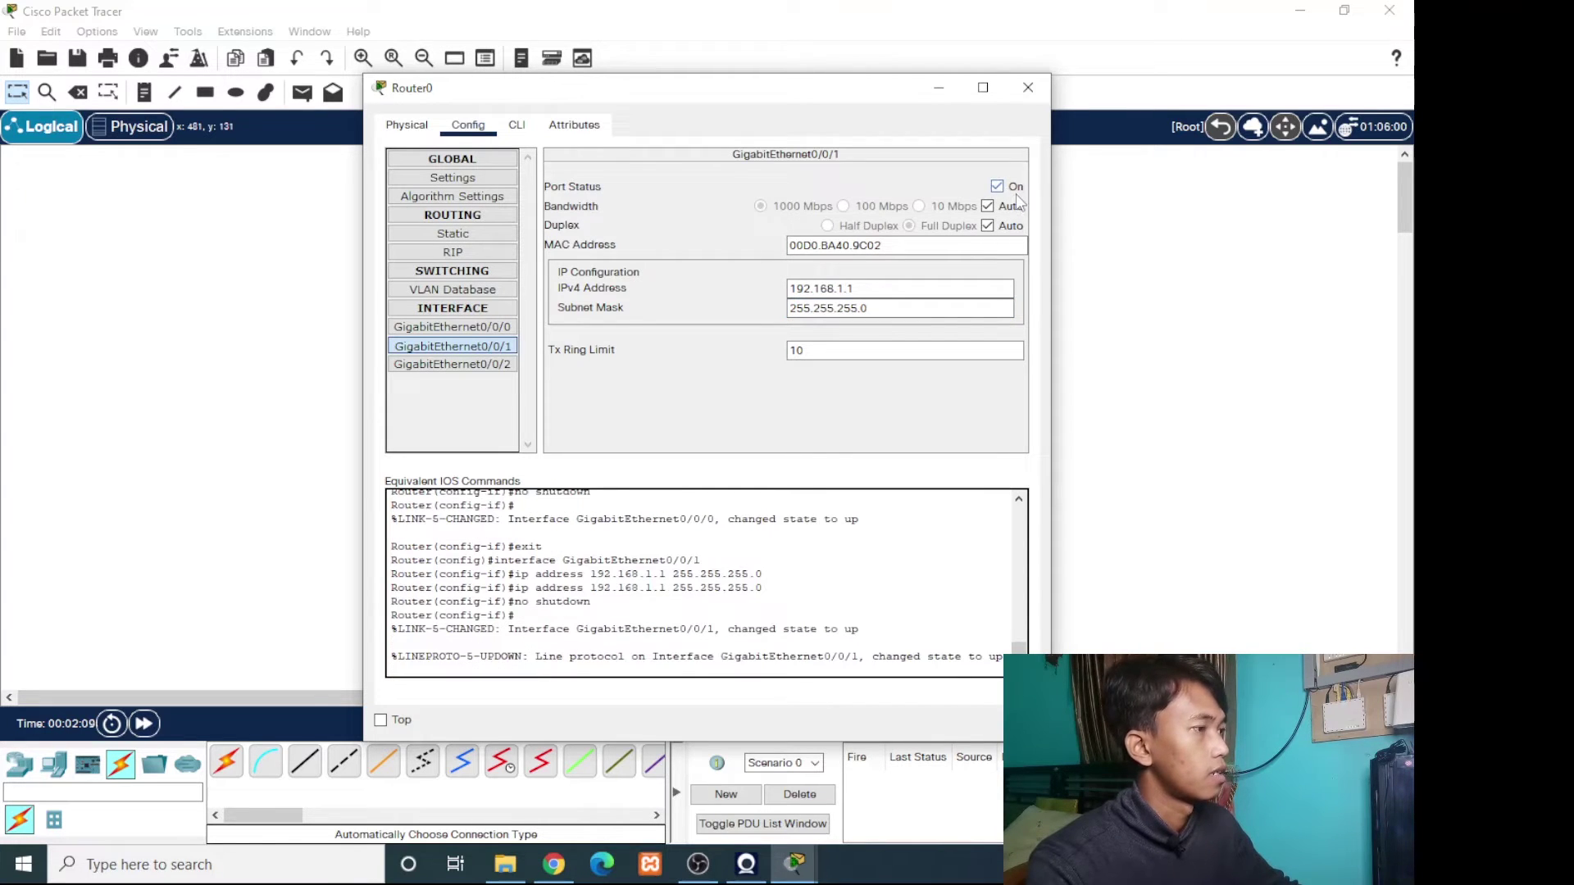
left_click(1027, 88)
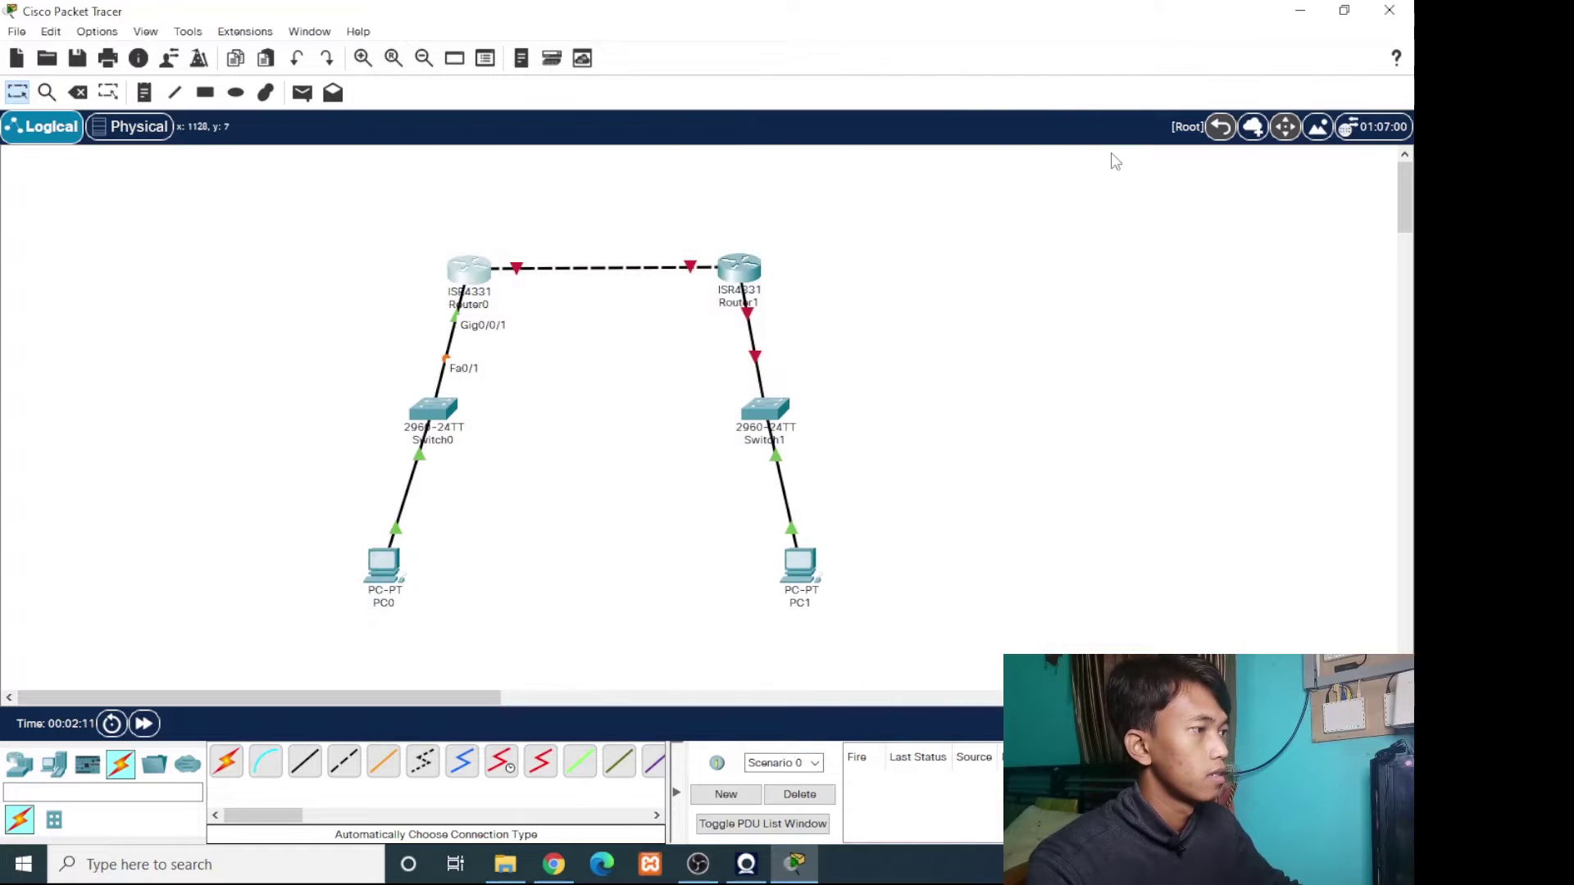
Configure Router1's GigabitEthernet0/0/0 with IPv4 address 192.168.10.2 and subnet mask 255.255.255.0, and turn the port on.
left_click(742, 270)
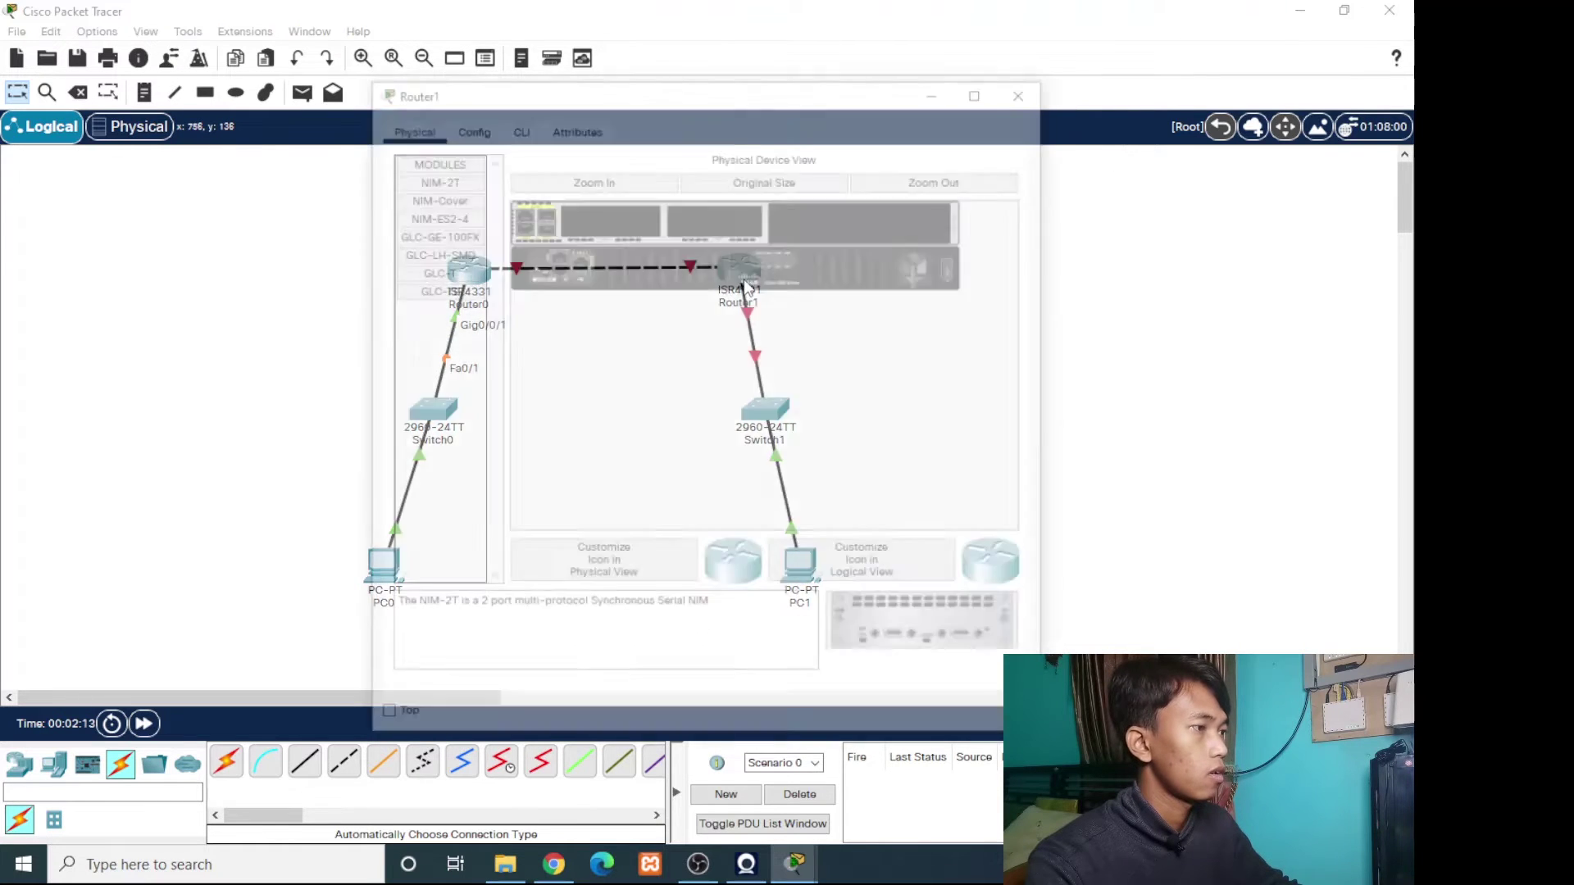
left_click(462, 127)
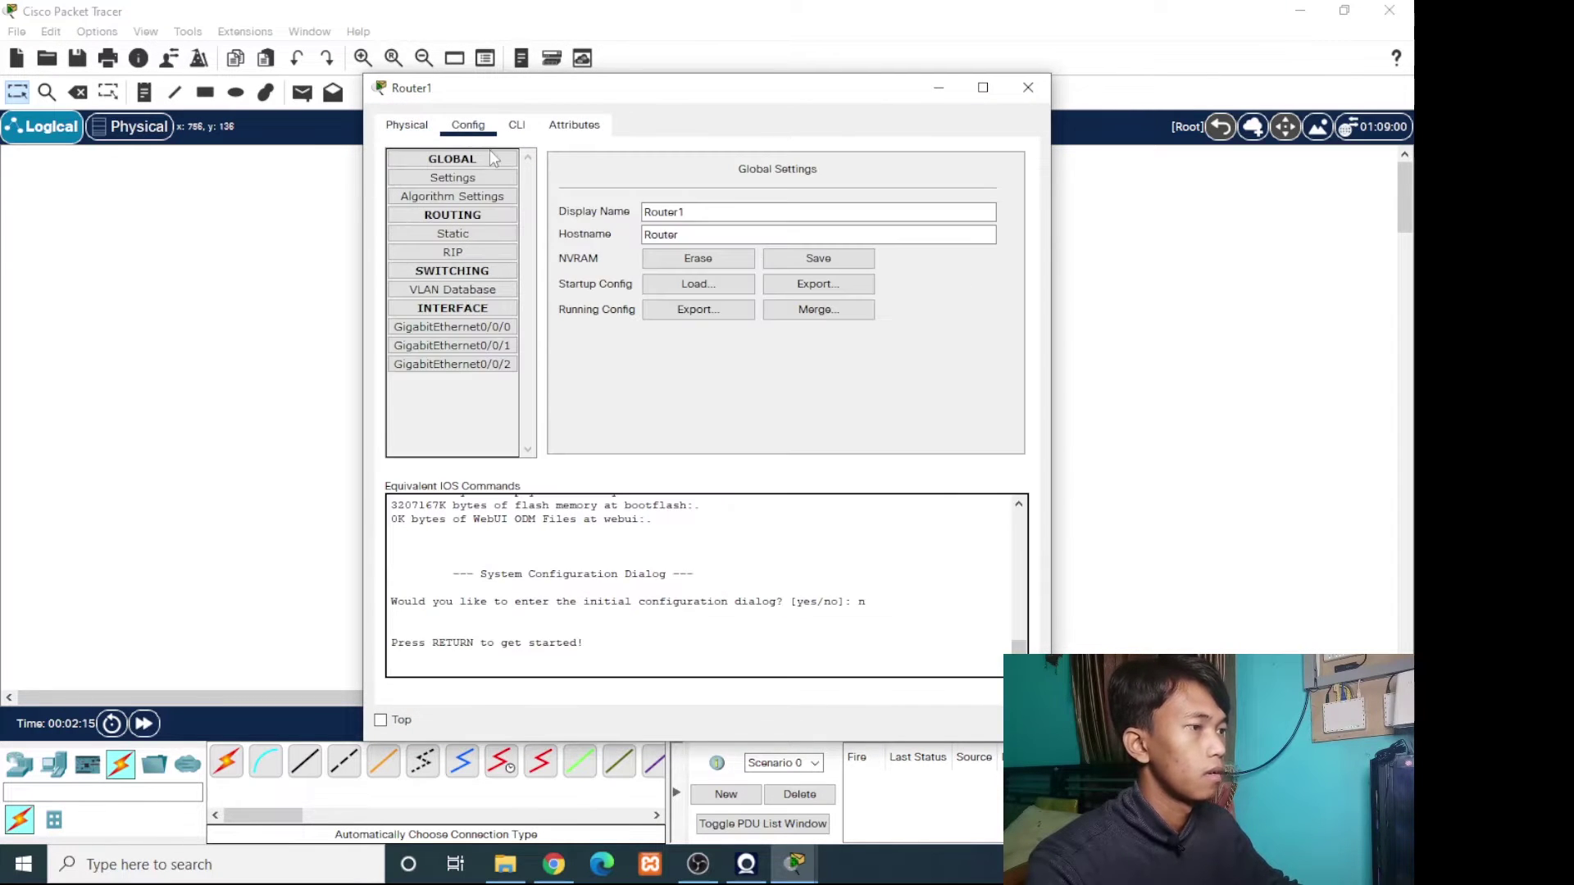
left_click(485, 328)
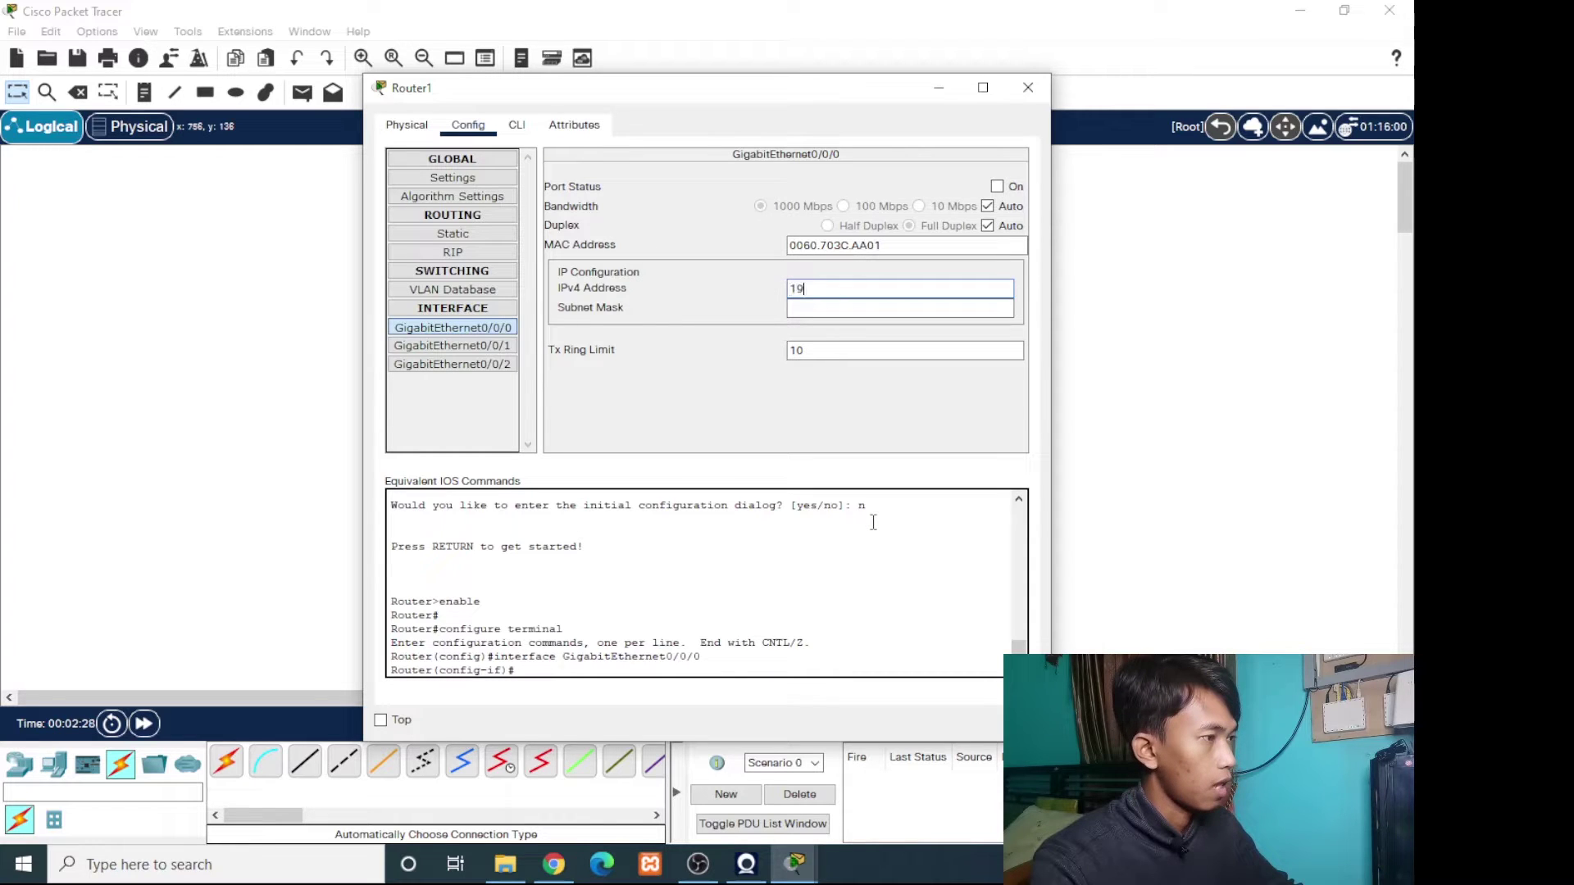
type("2.168")
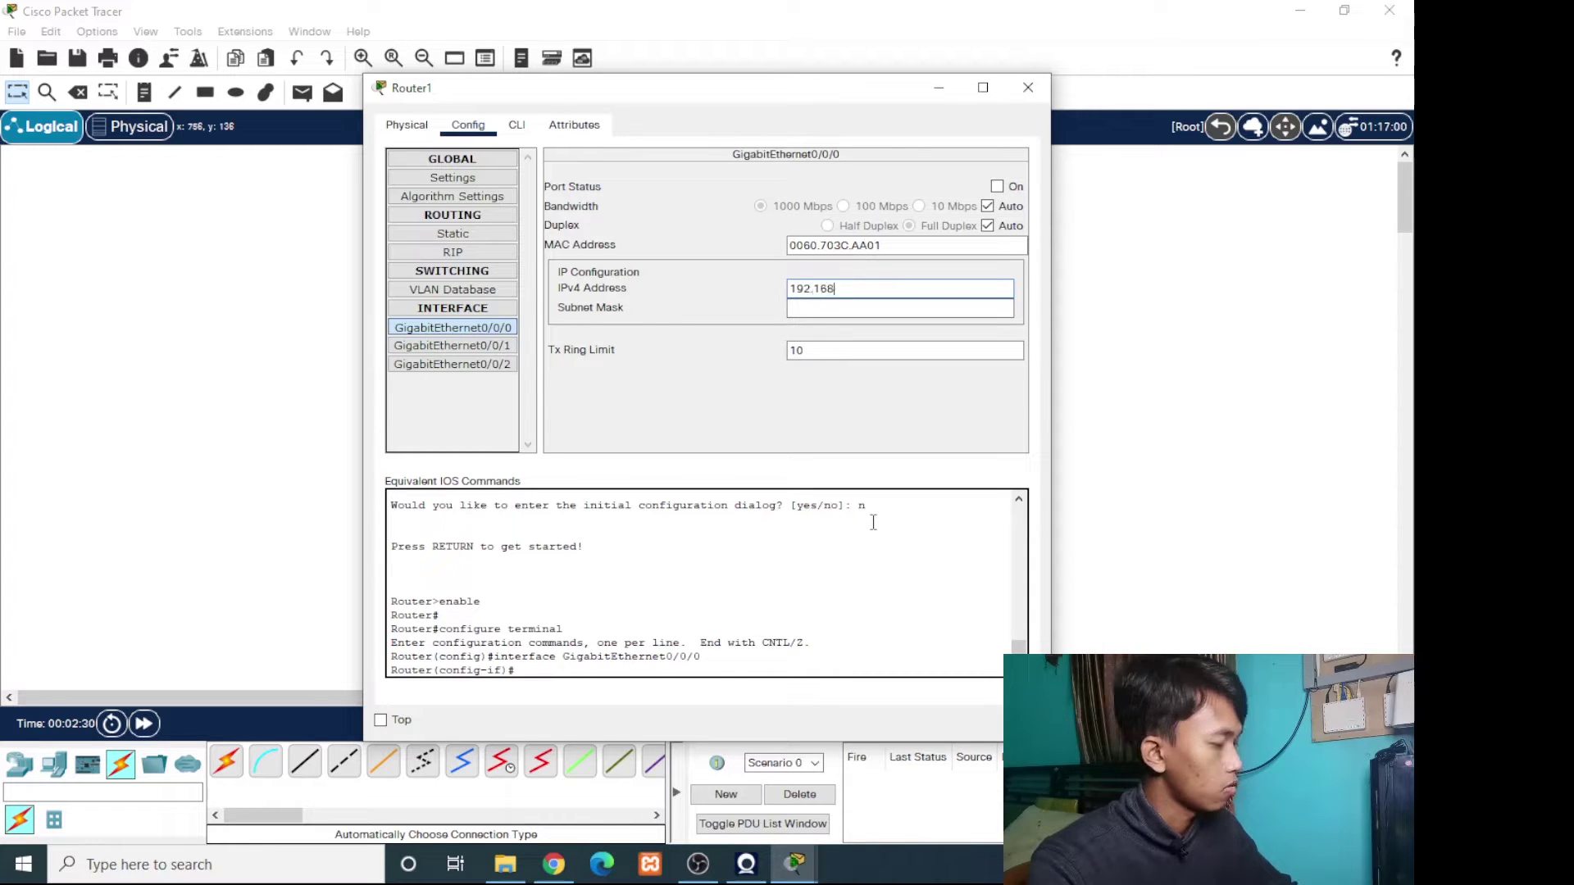
type(".10.2")
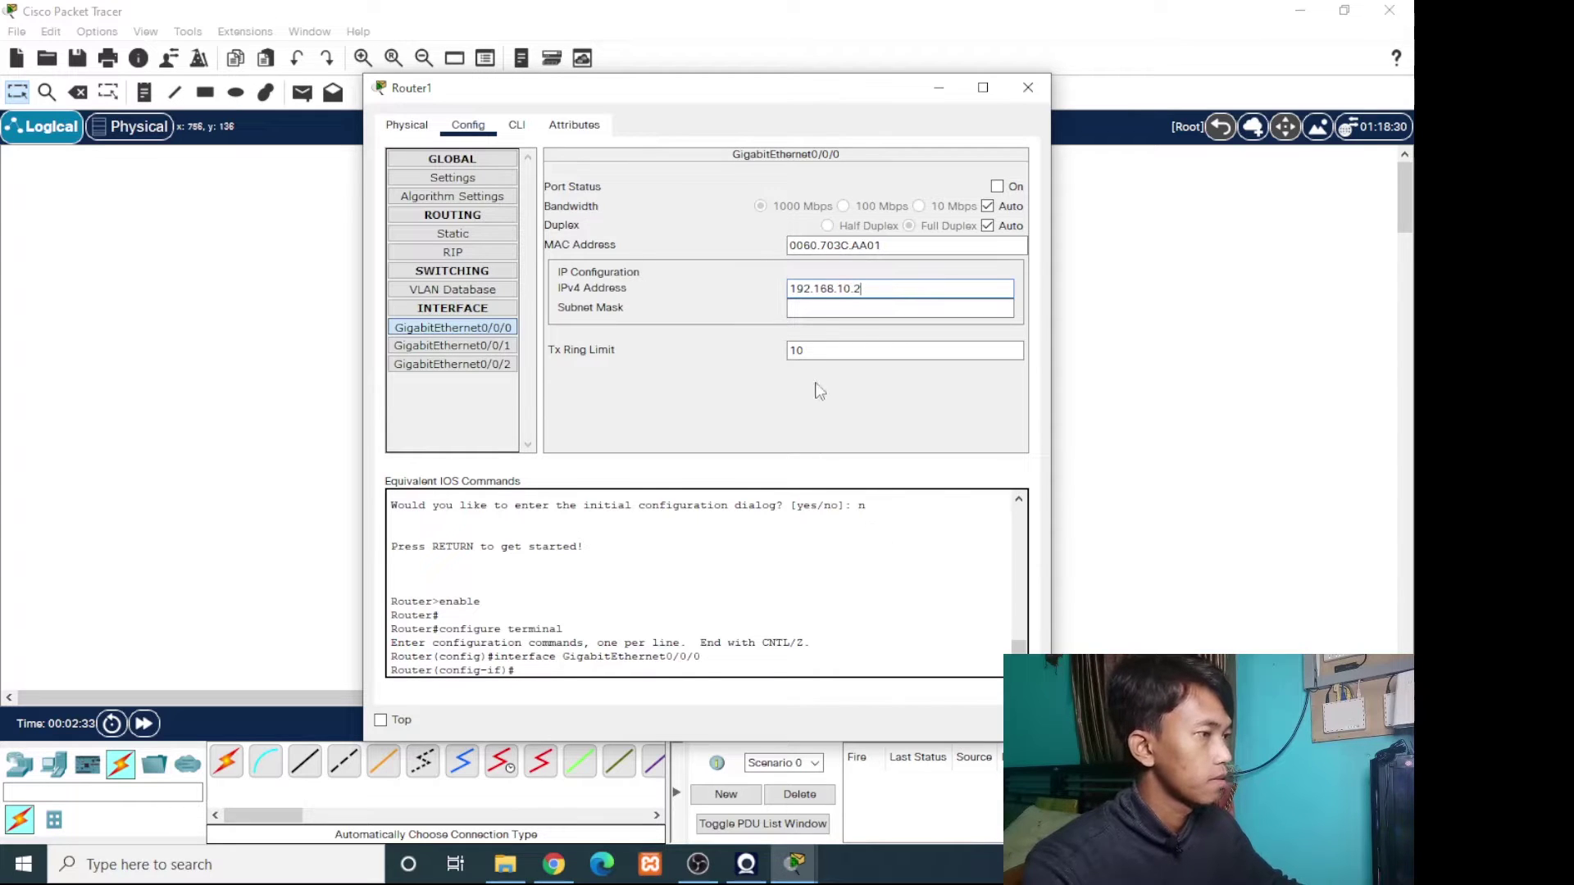
left_click(824, 308)
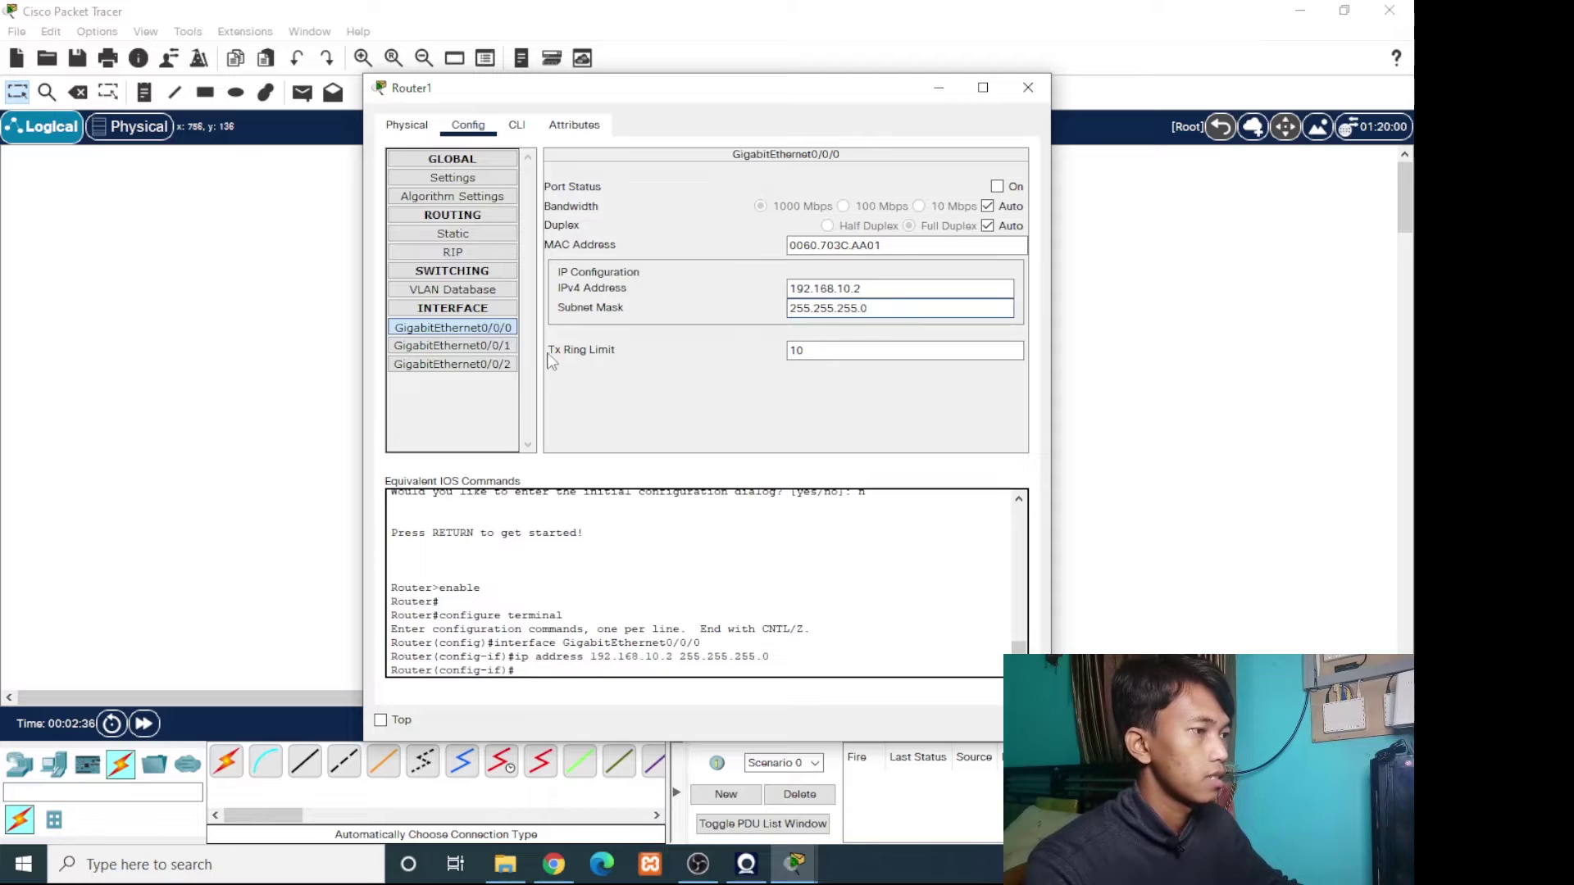
left_click(998, 186)
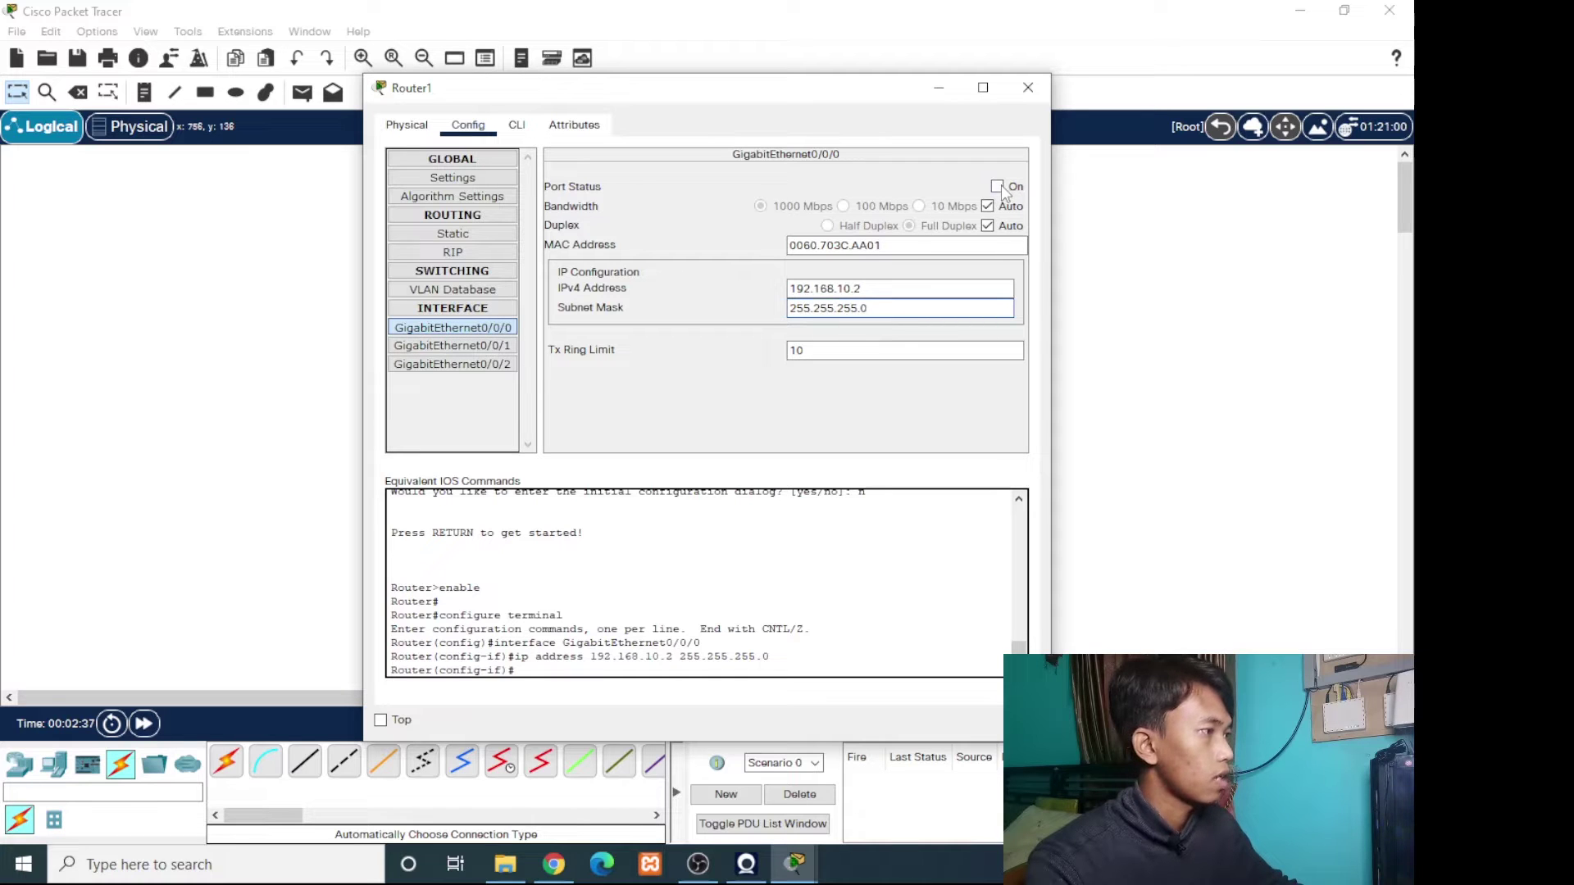
Configure Router1's GigabitEthernet0/0/1 with IPv4 address 192.168.2.1 and subnet mask 255.255.255.0, turn the port on, and close the router's window.
left_click(432, 348)
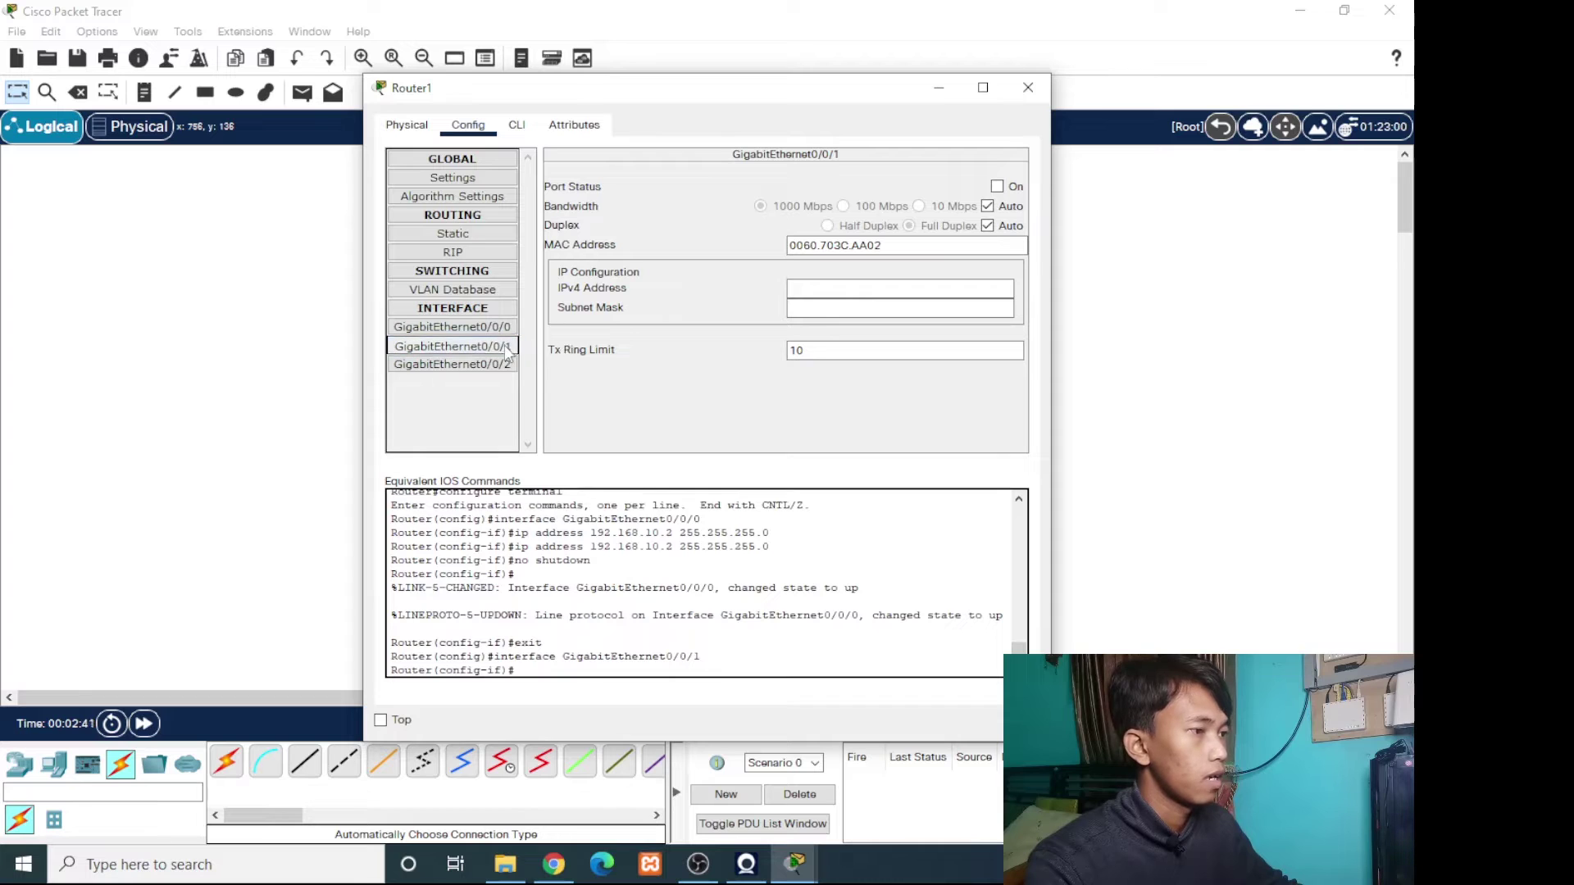
left_click(824, 288)
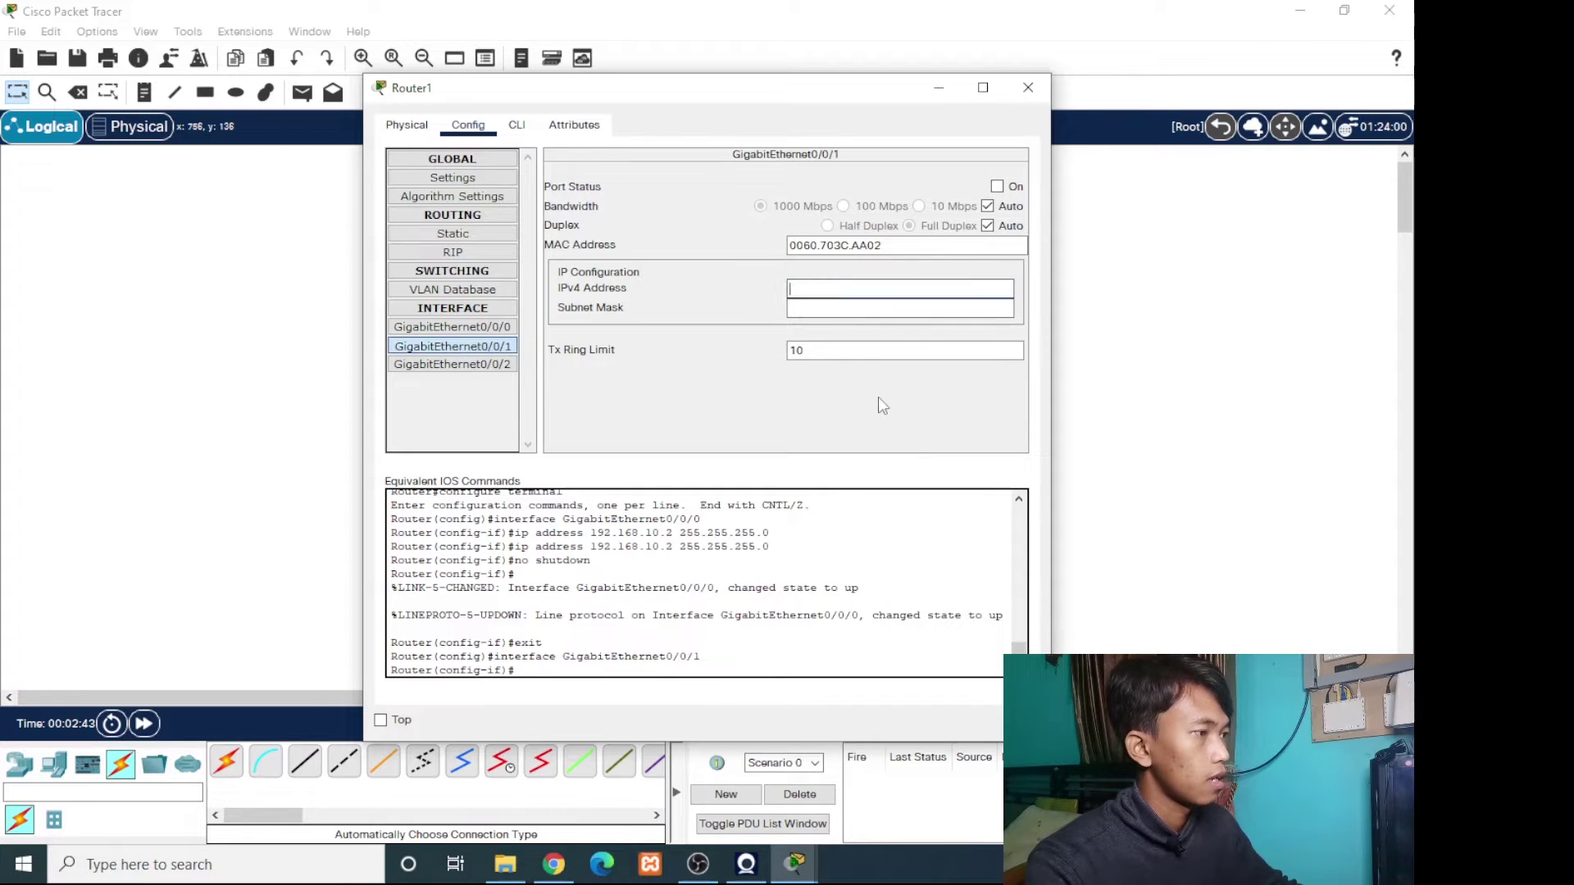
type("192.168.2.1")
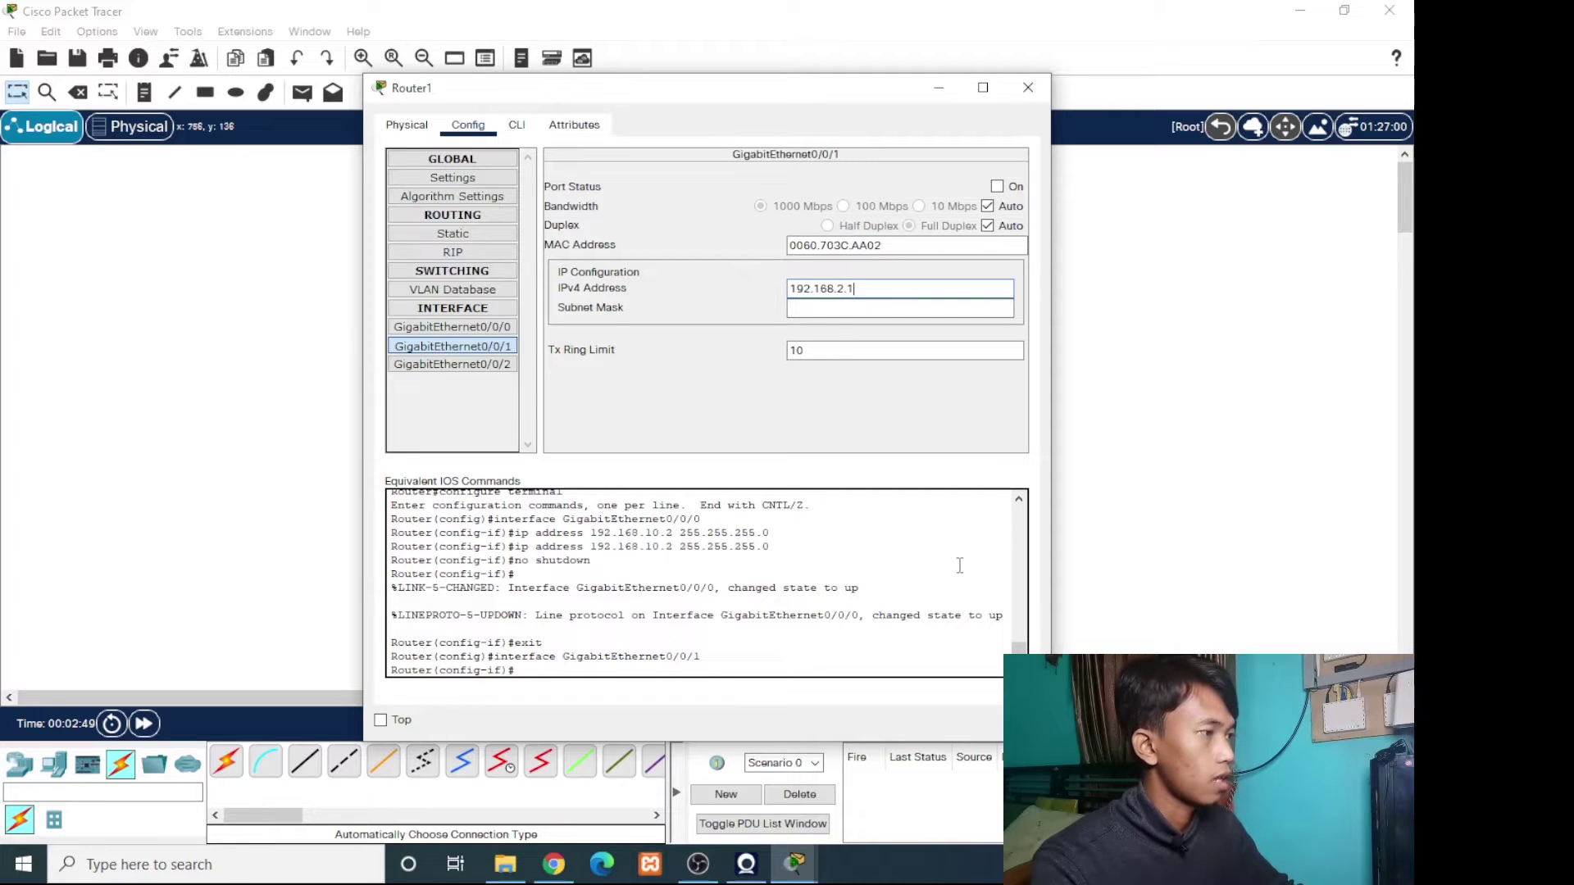
left_click(810, 309)
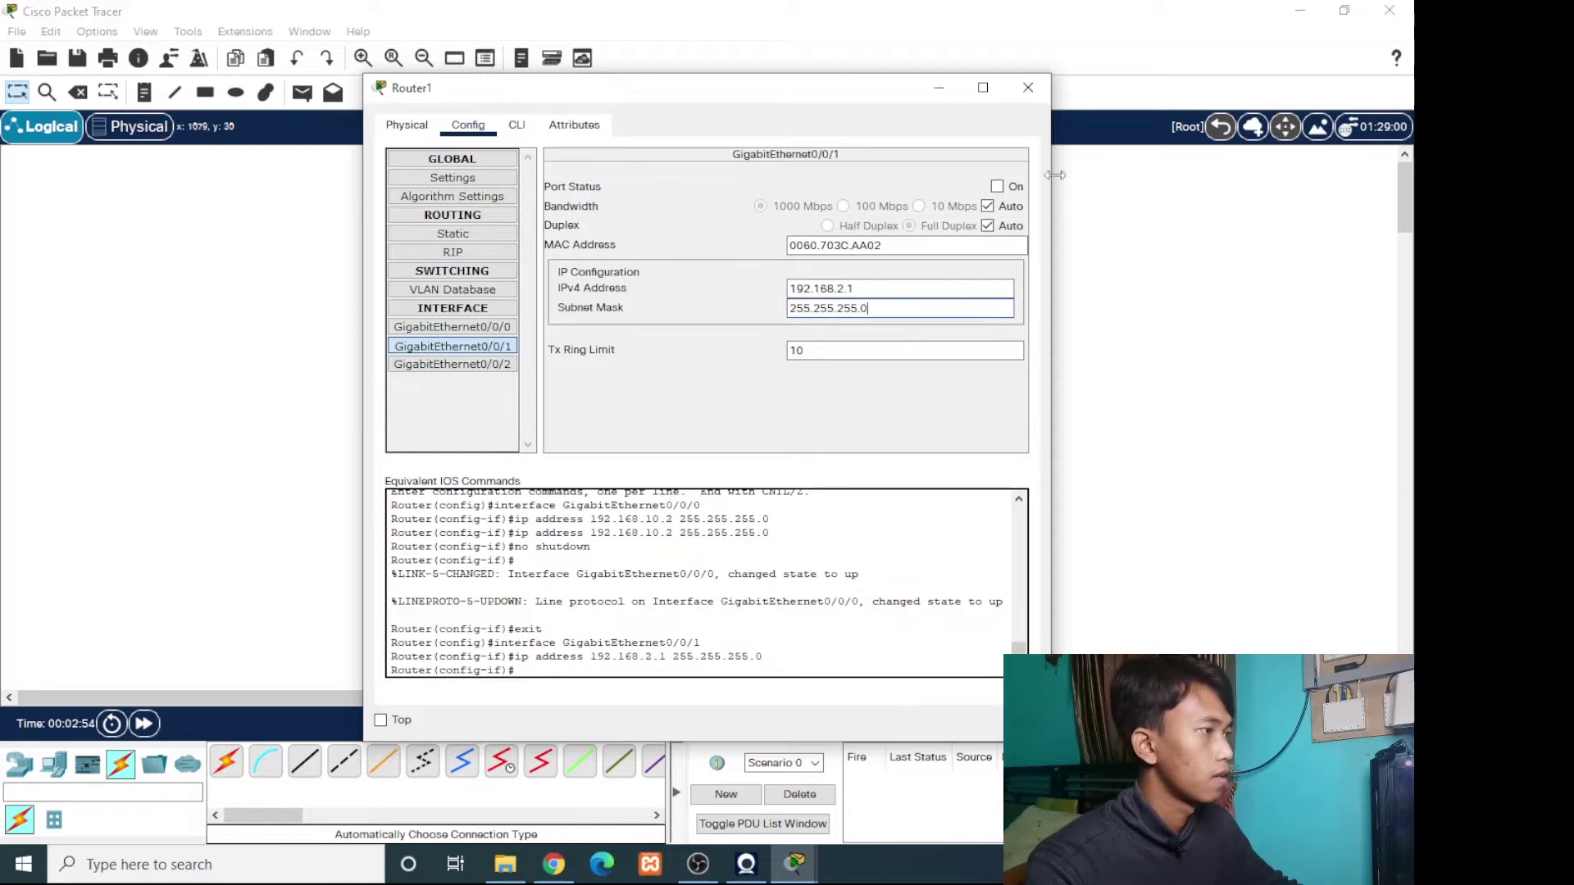
left_click(997, 187)
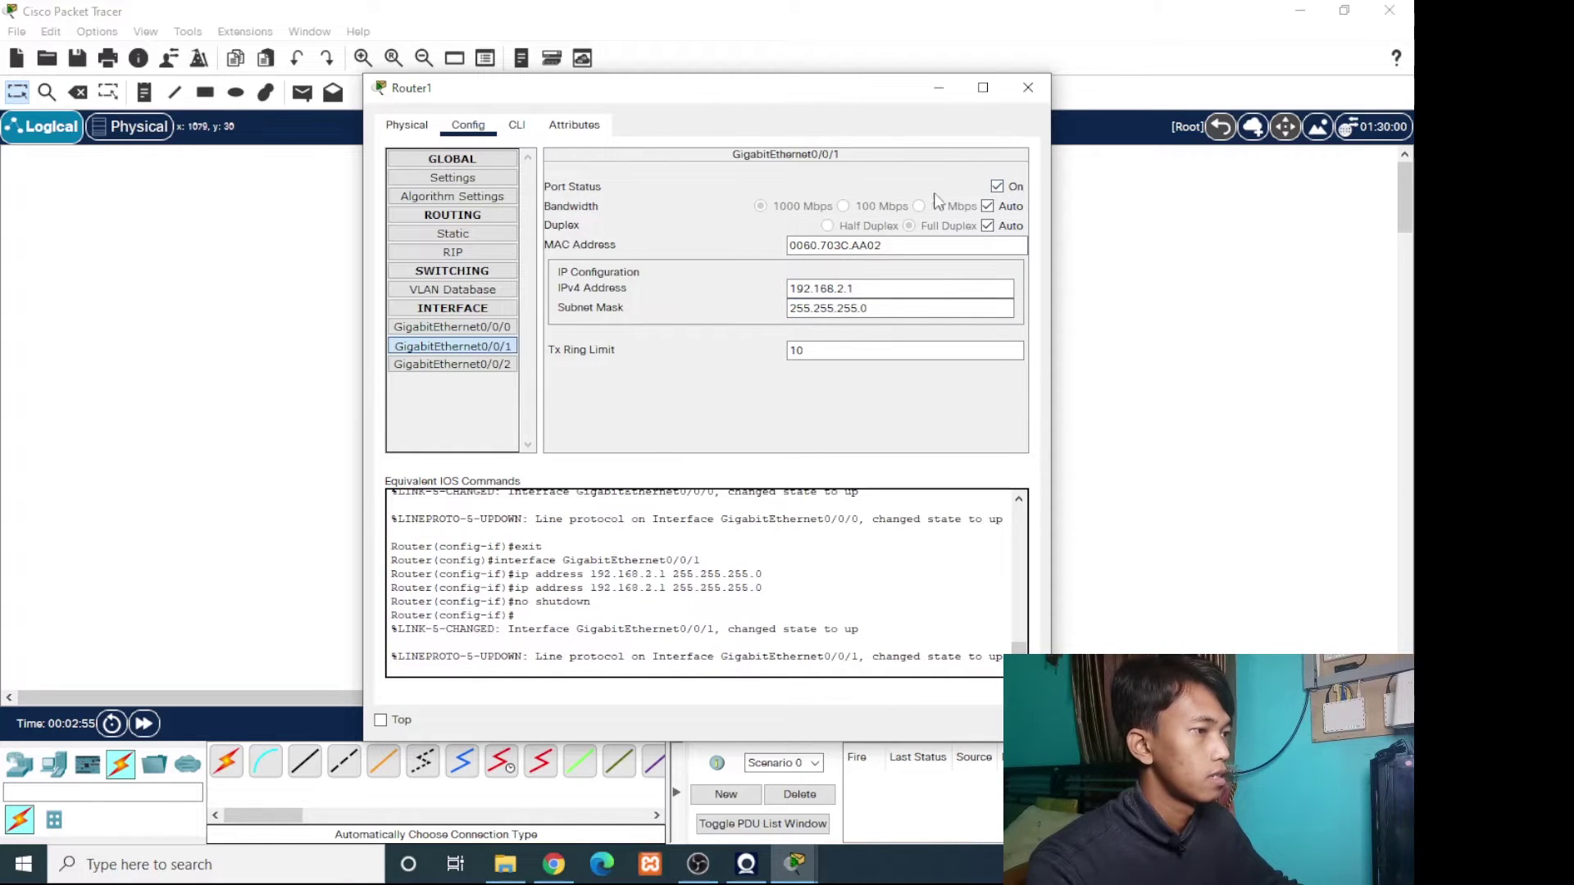
left_click(1028, 88)
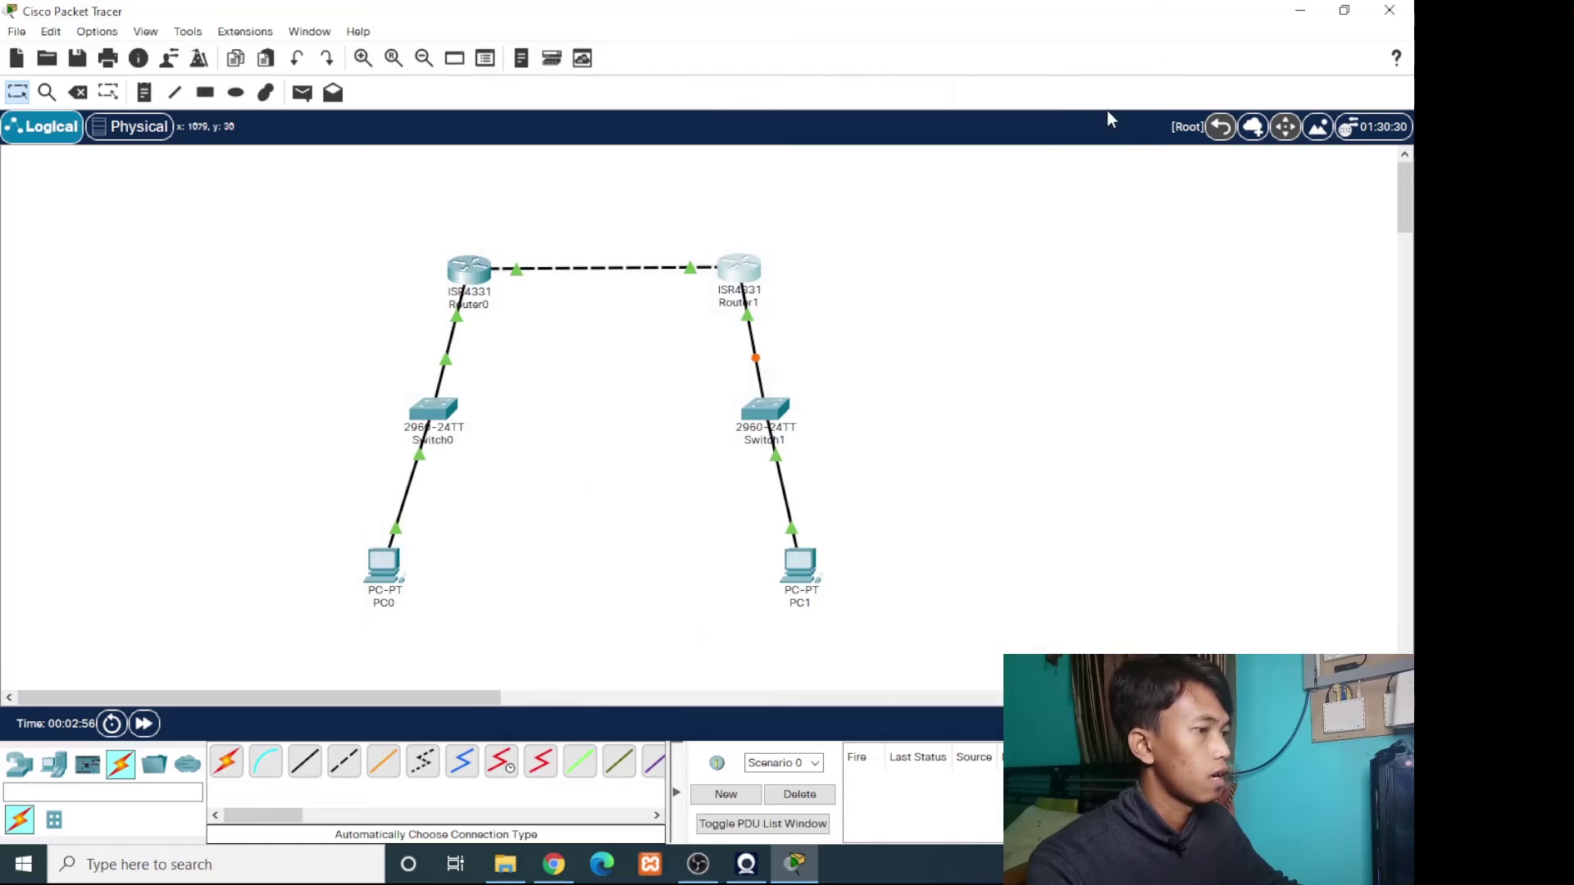
Configure PC0's FastEthernet0 with static IPv4 address 192.168.1.10 and subnet mask 255.255.255.0.
left_click(394, 571)
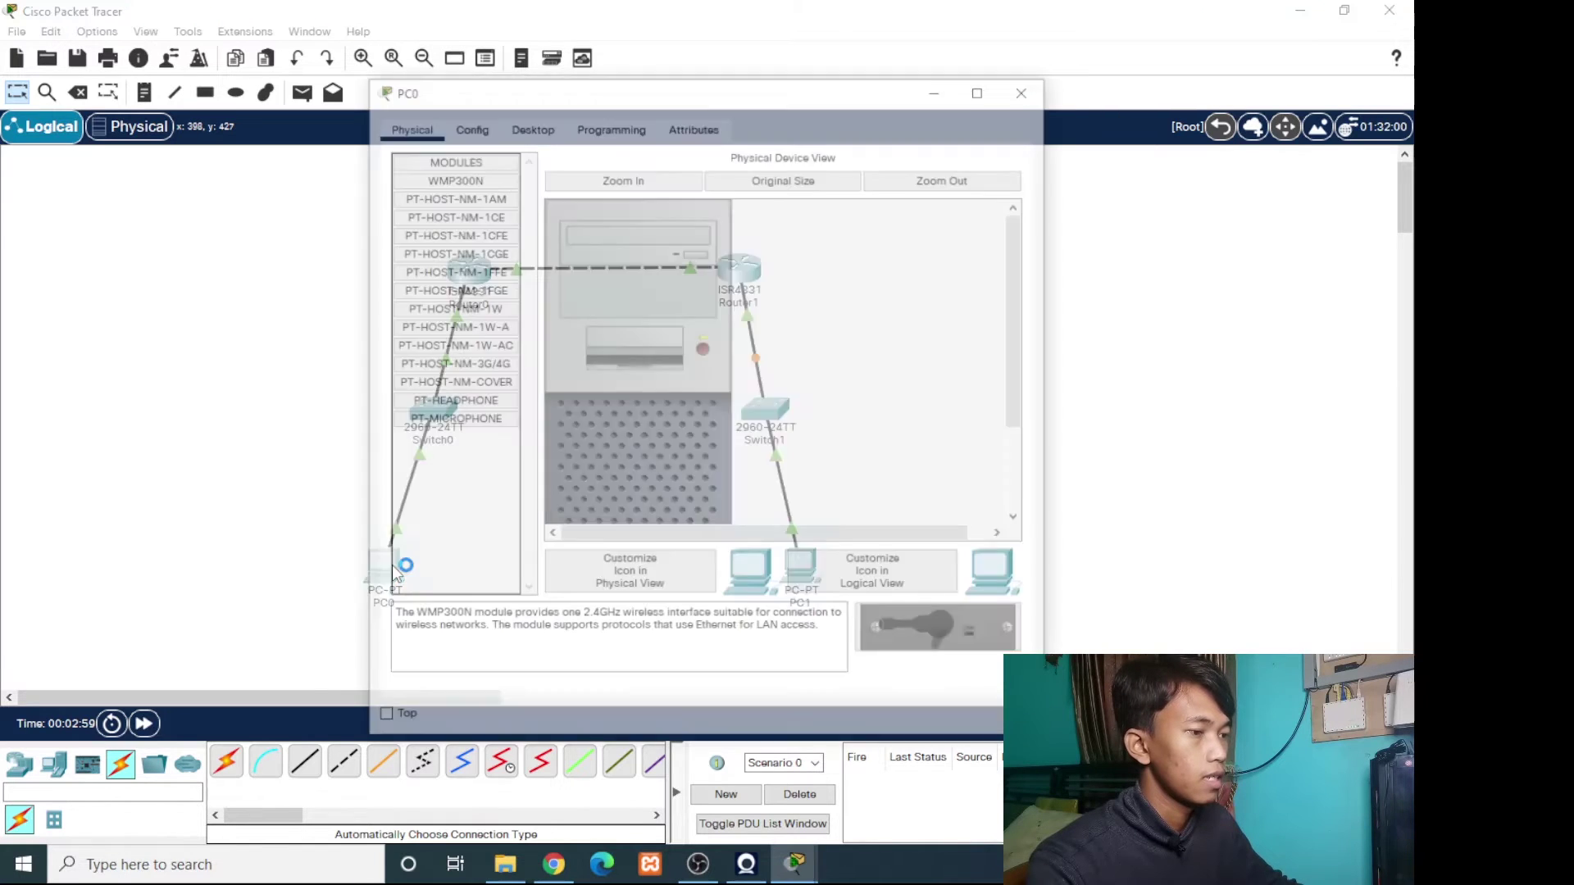
left_click(486, 129)
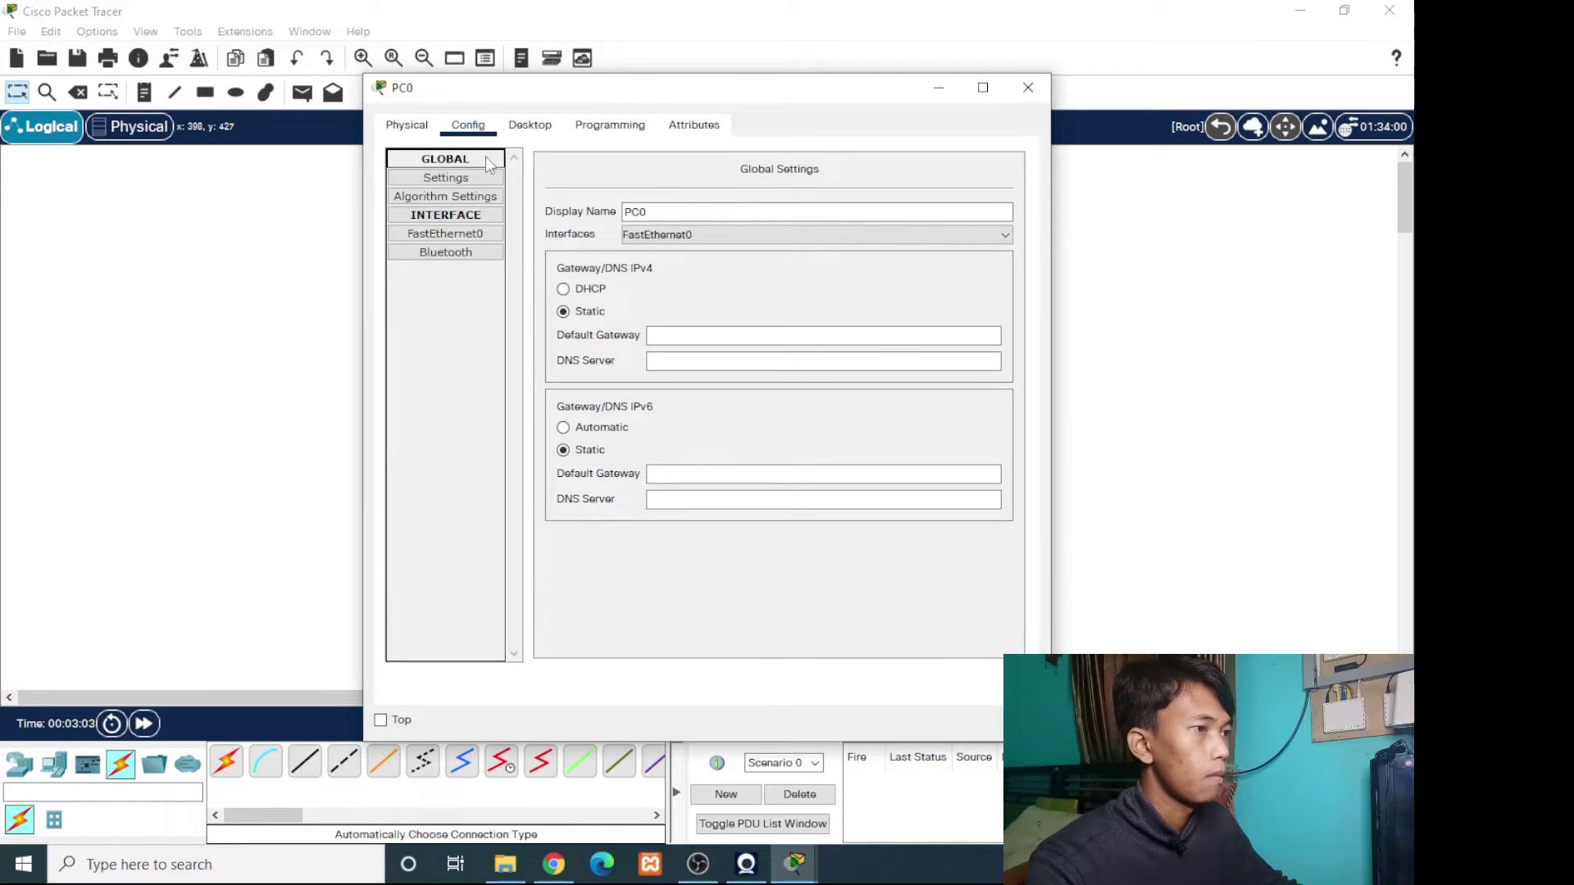
left_click(462, 237)
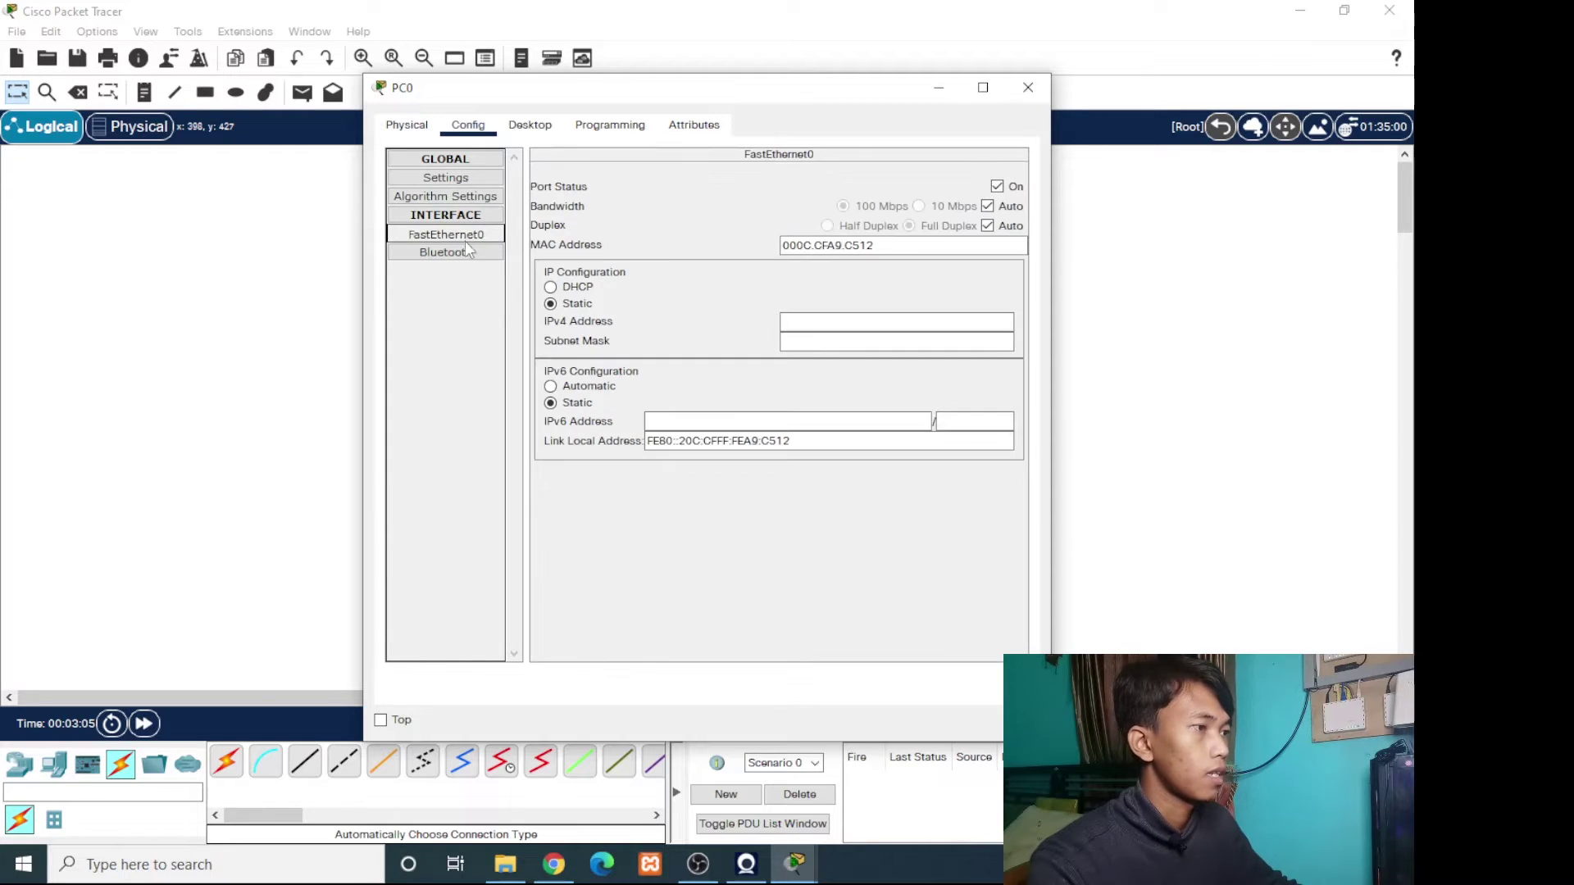
left_click(836, 323)
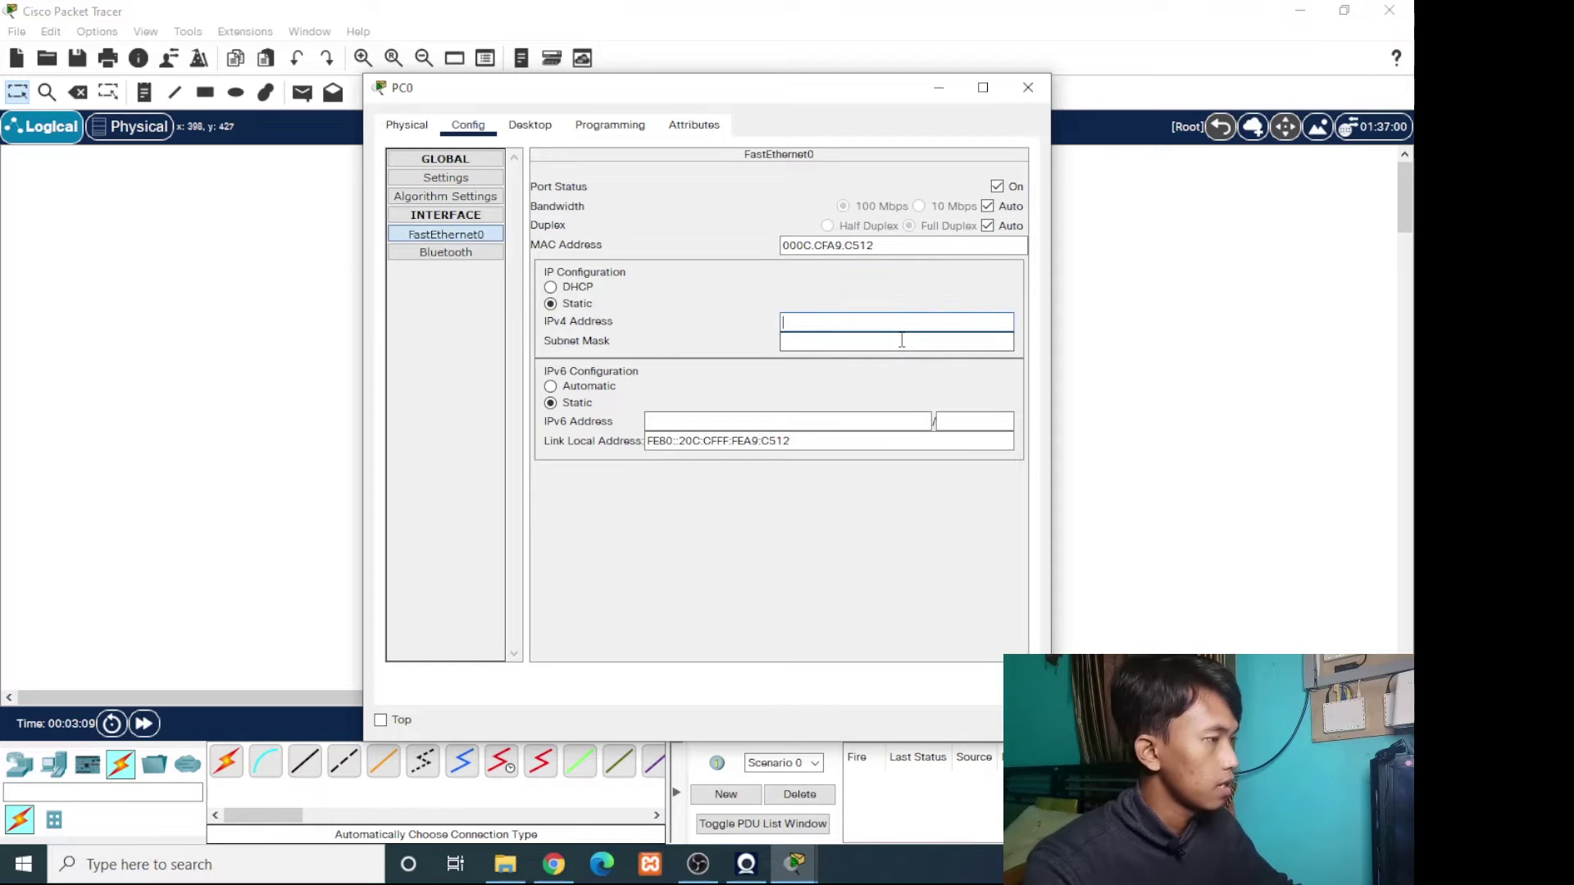
type("19")
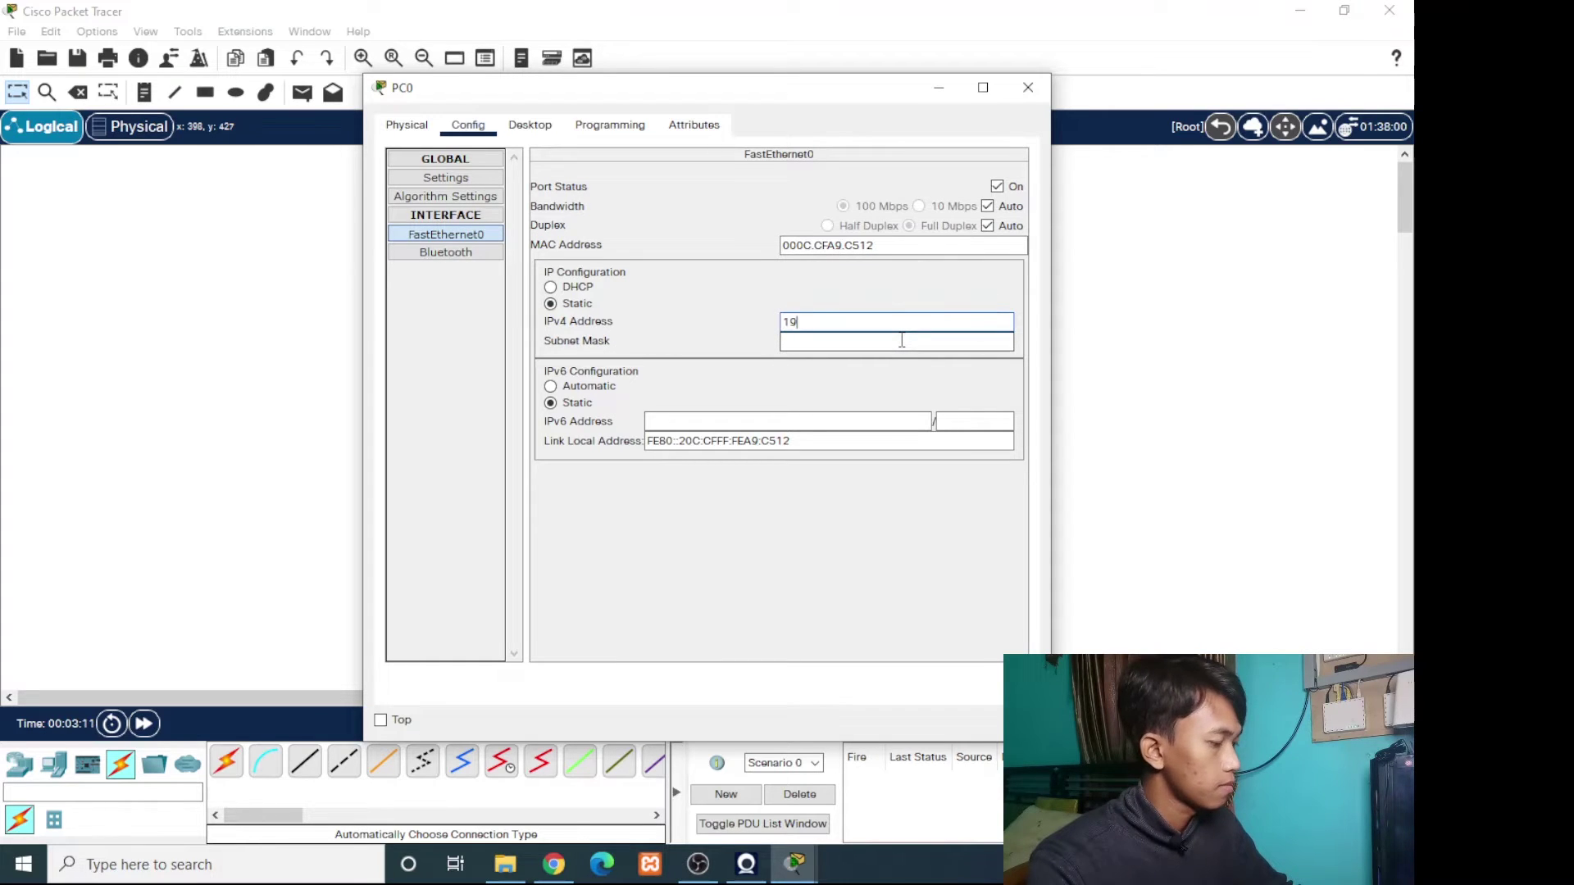
type("2.168")
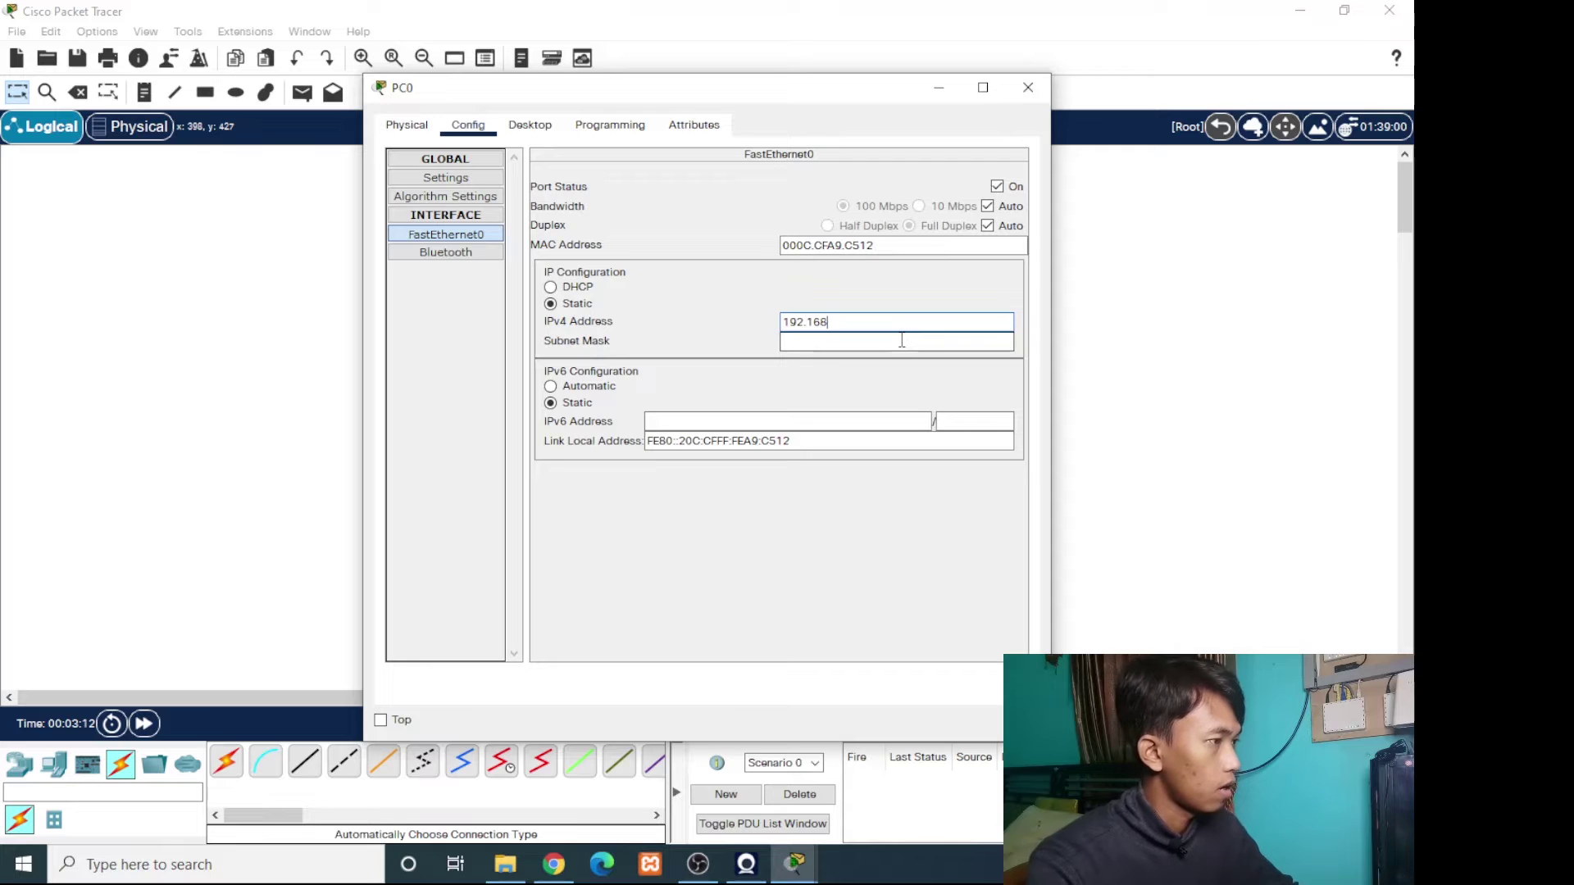
type(".1.")
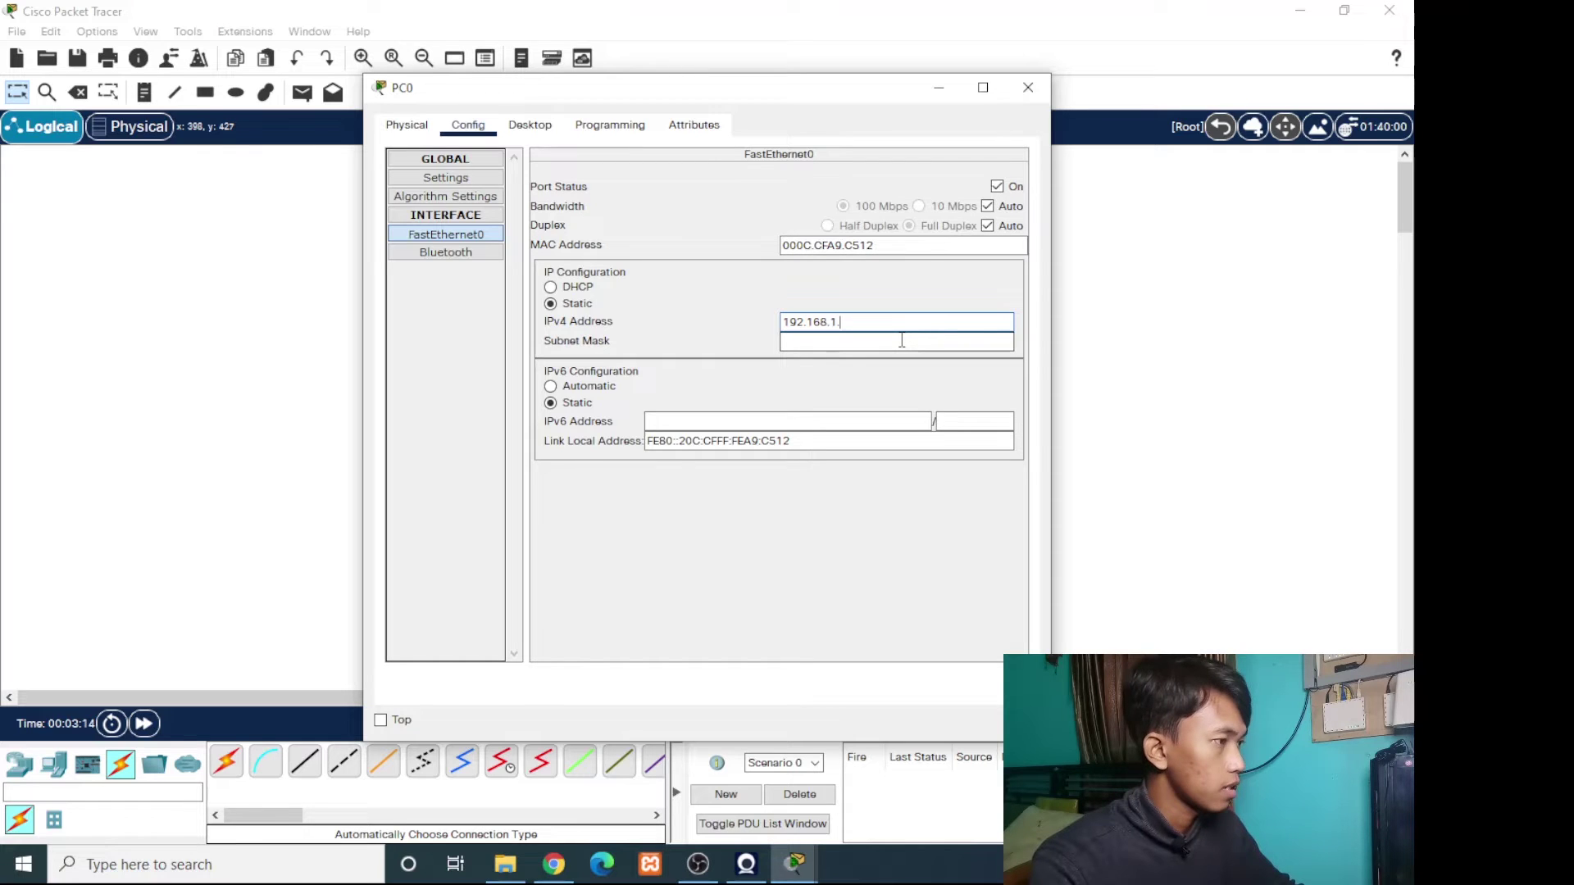
type("10")
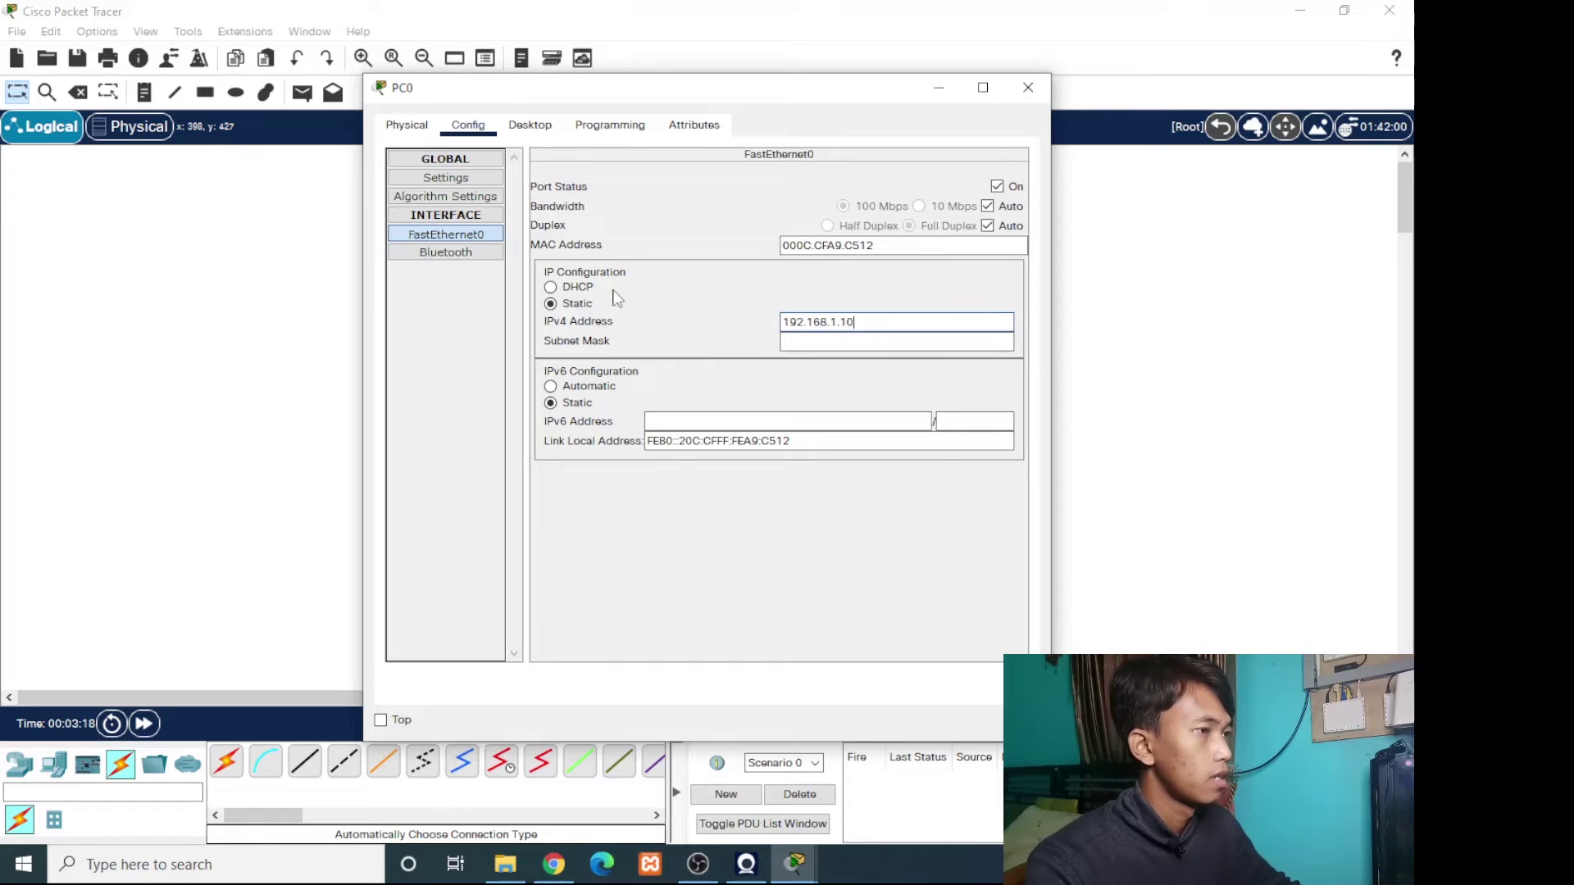
left_click(816, 343)
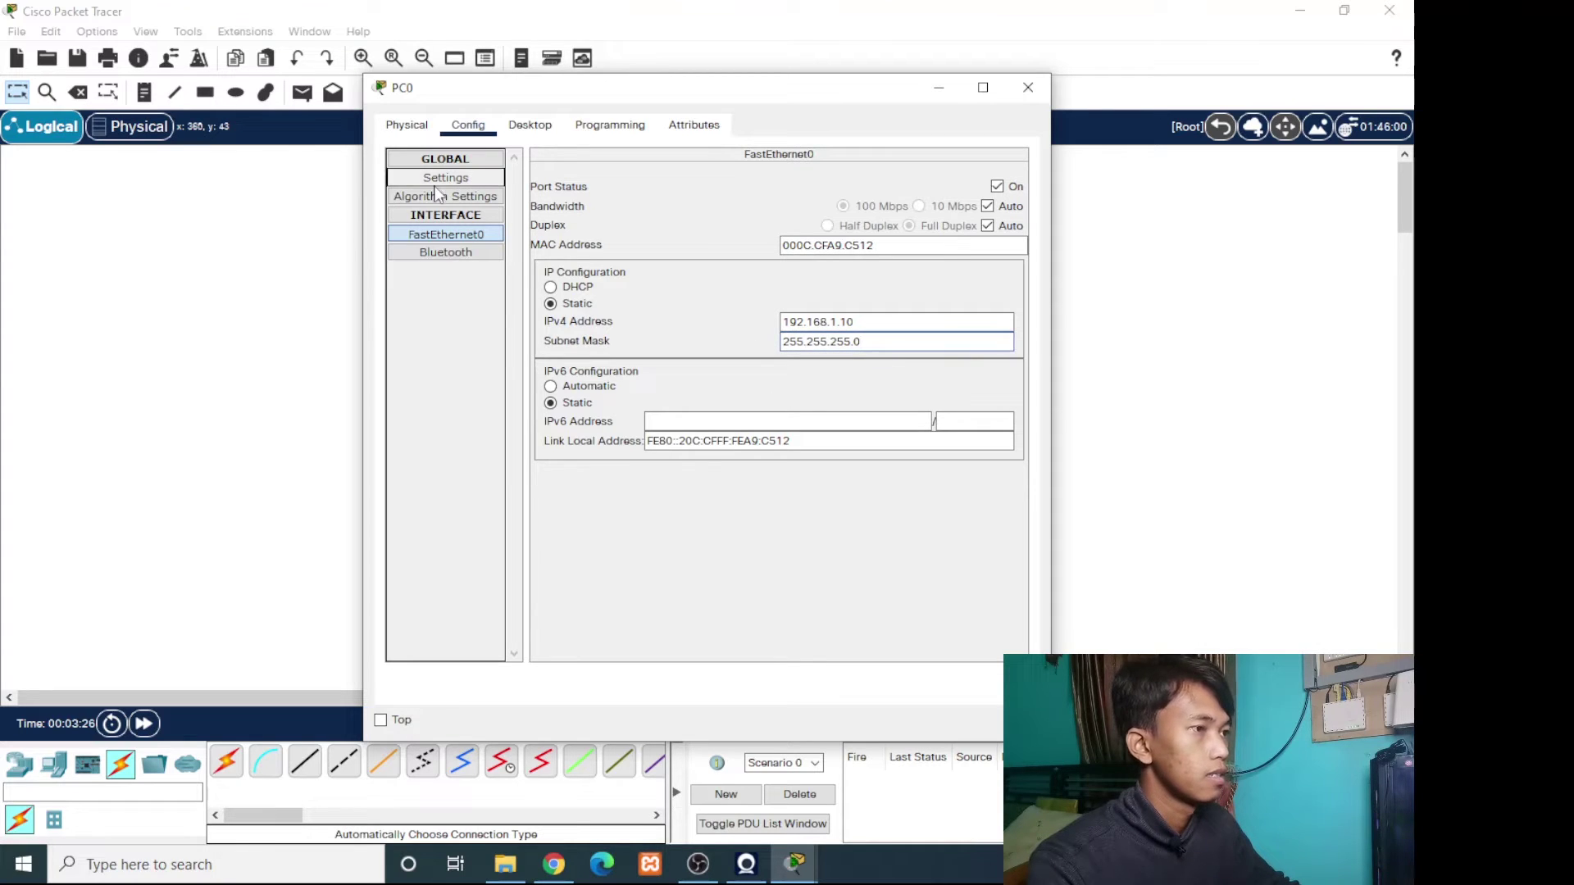
Set PC0's IPv4 default gateway to 192.168.1.1 and DNS server to 8.8.8.8, and close its window.
left_click(460, 181)
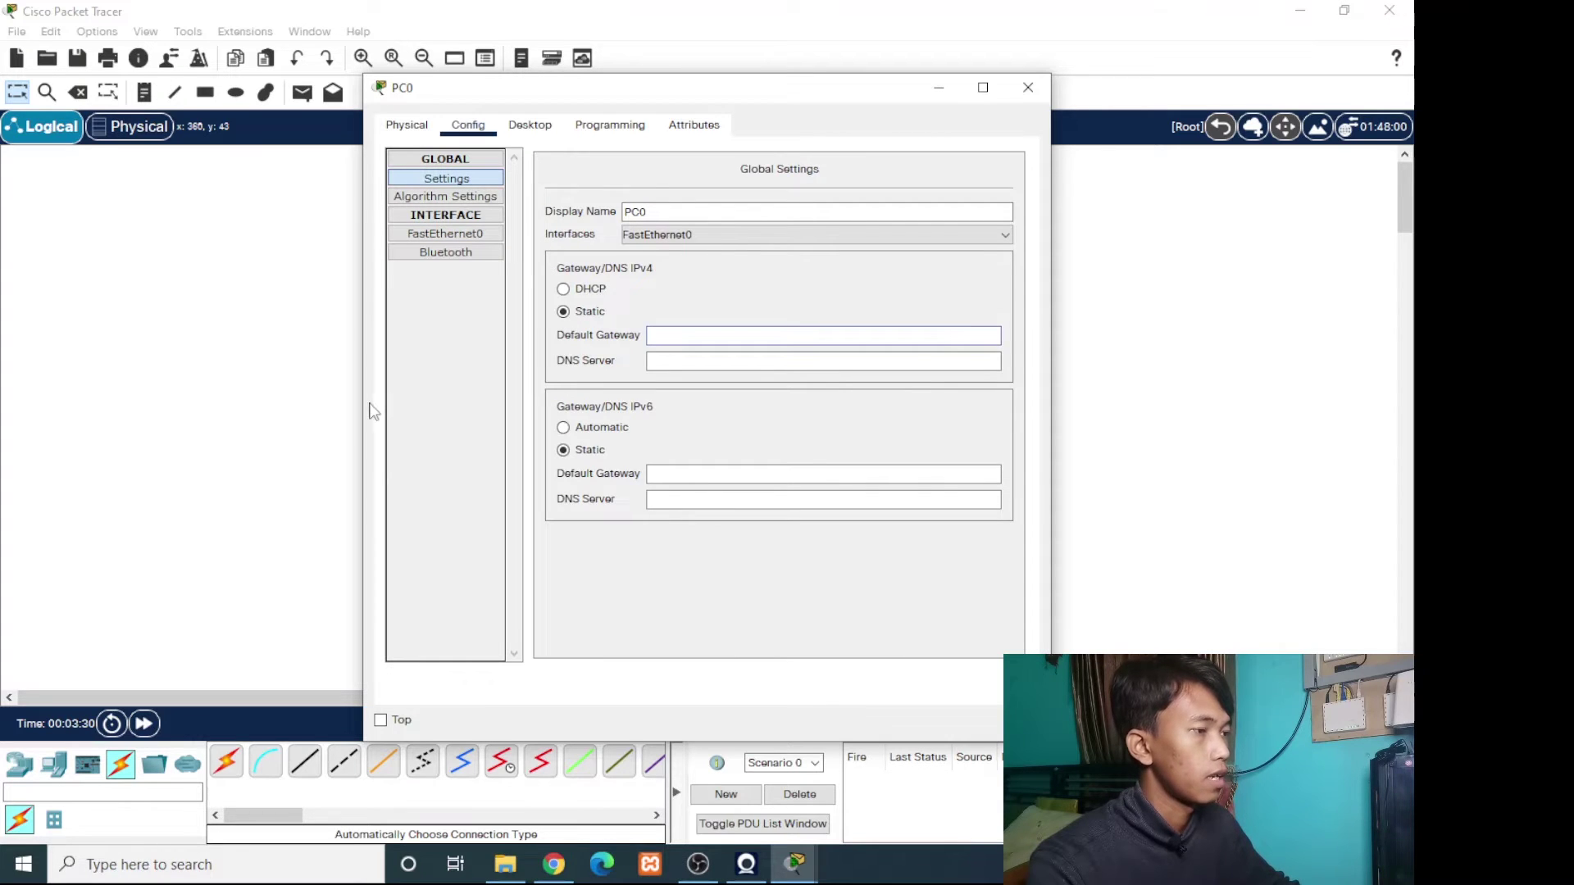
left_click_drag(716, 92, 648, 74)
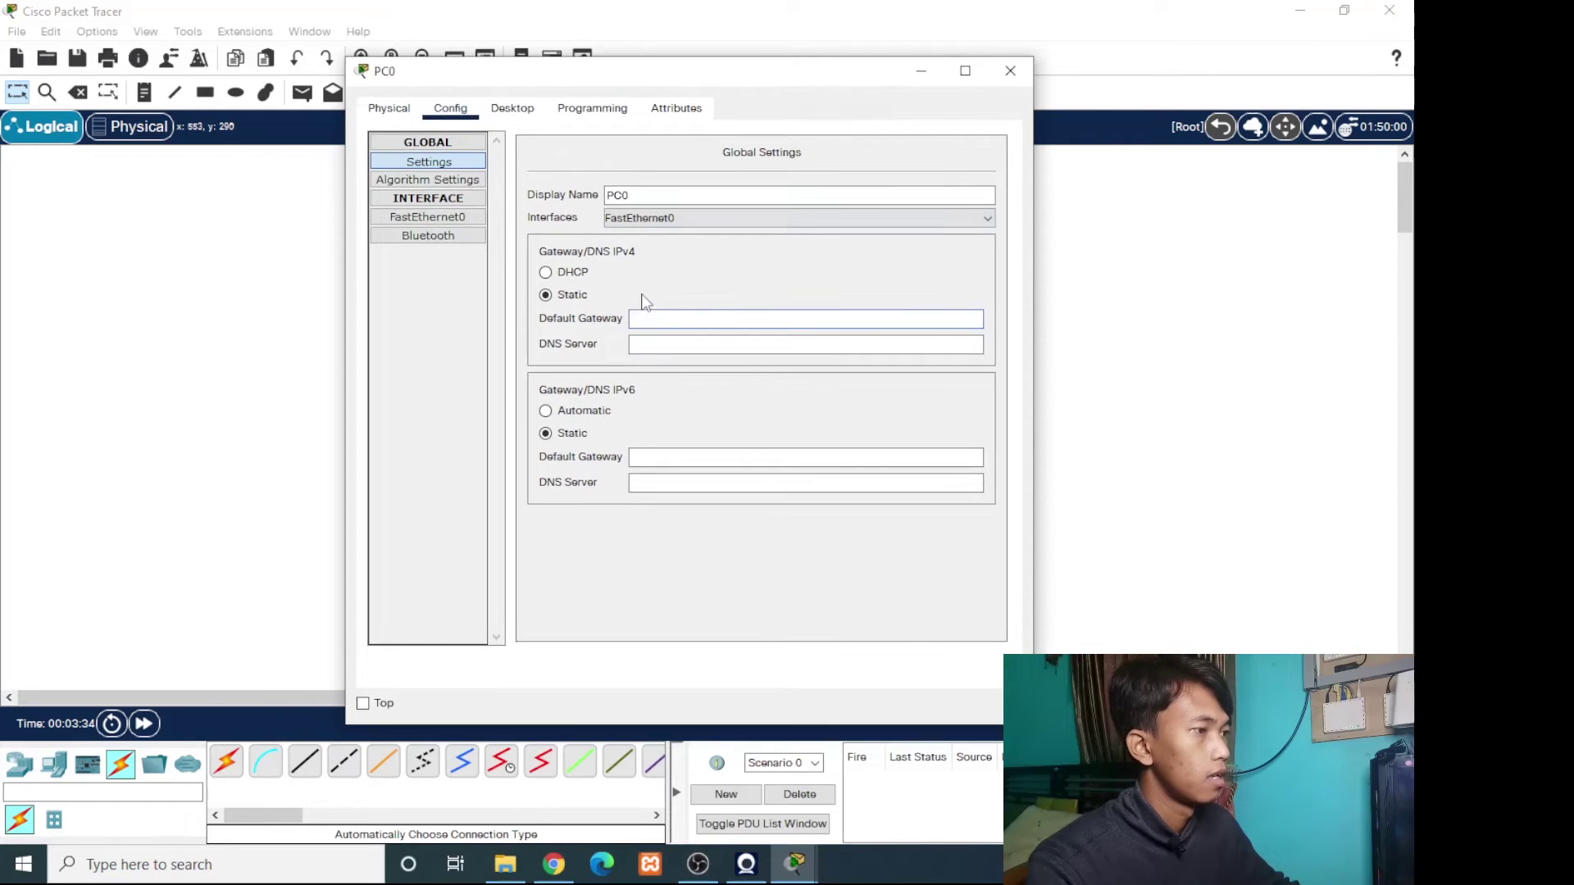
type("92")
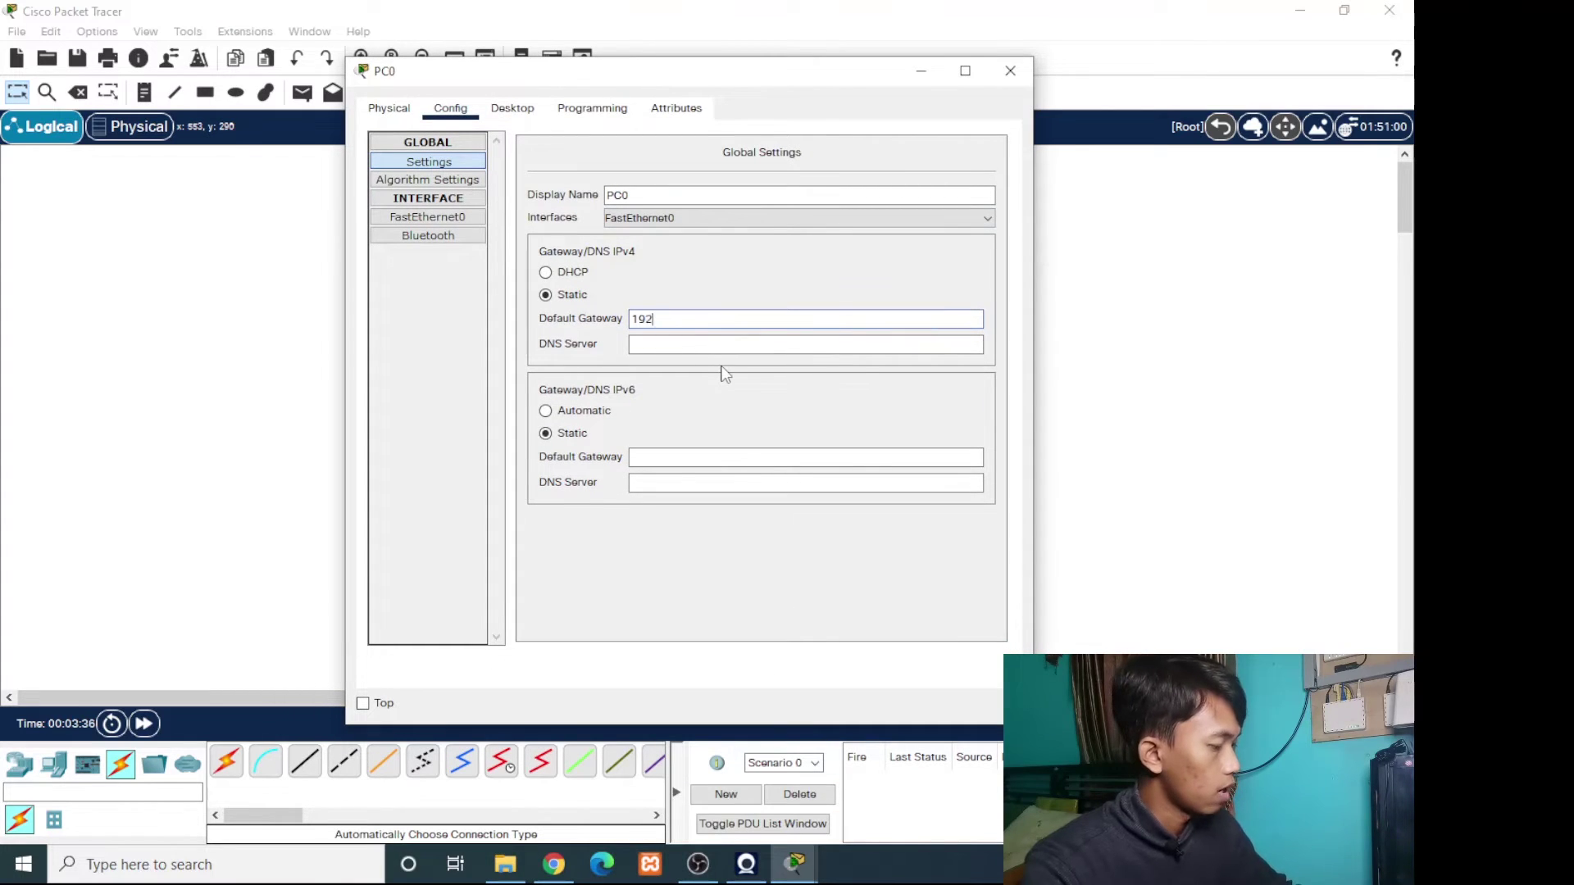
type(".168.1")
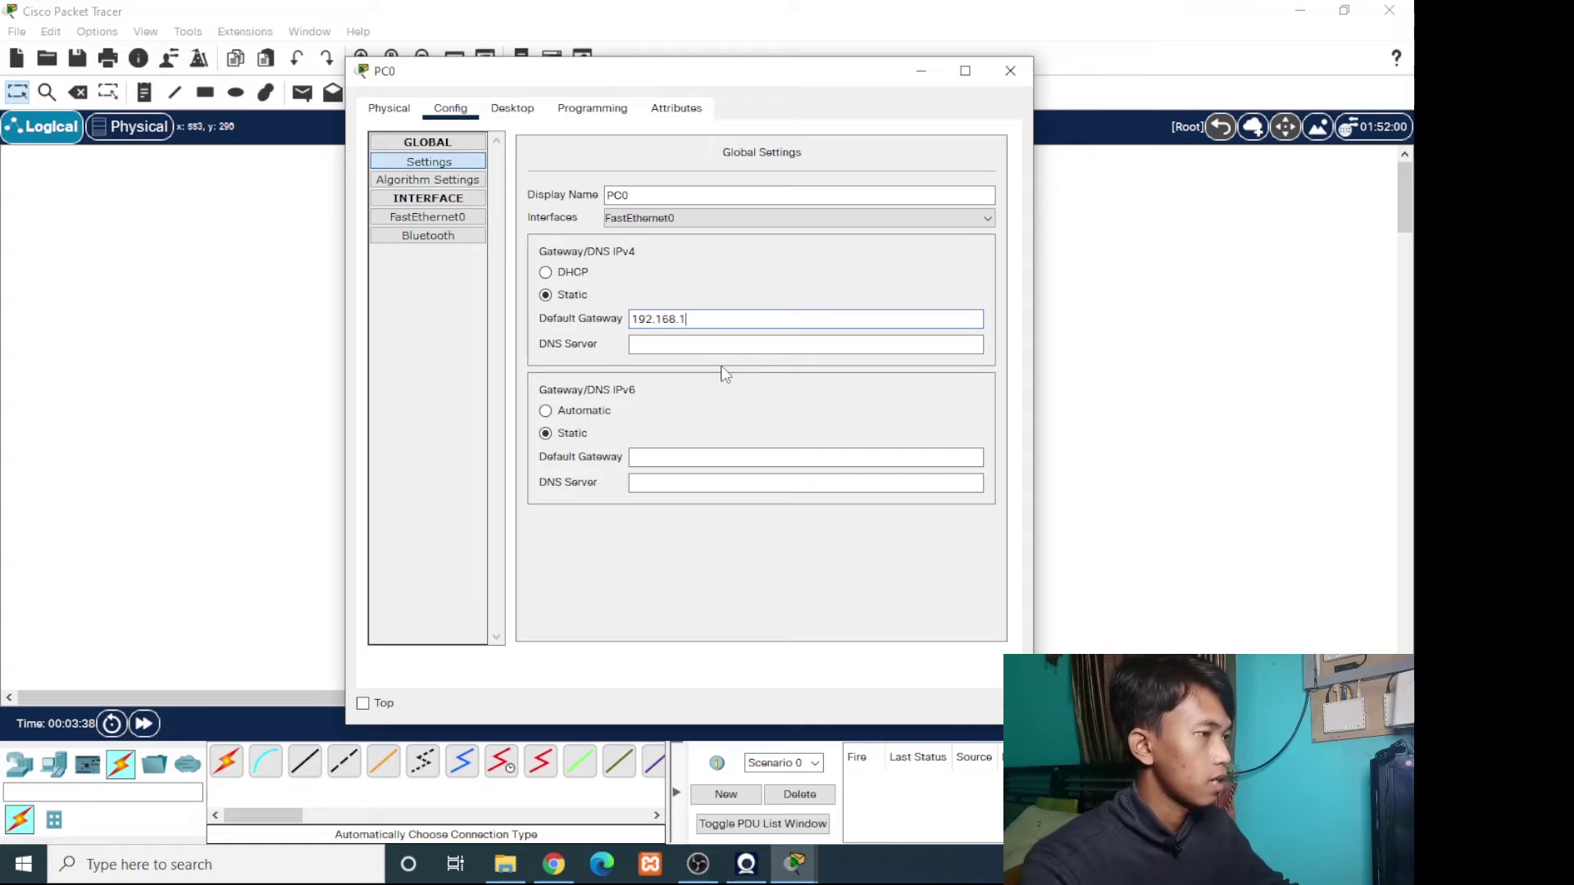
type(".1")
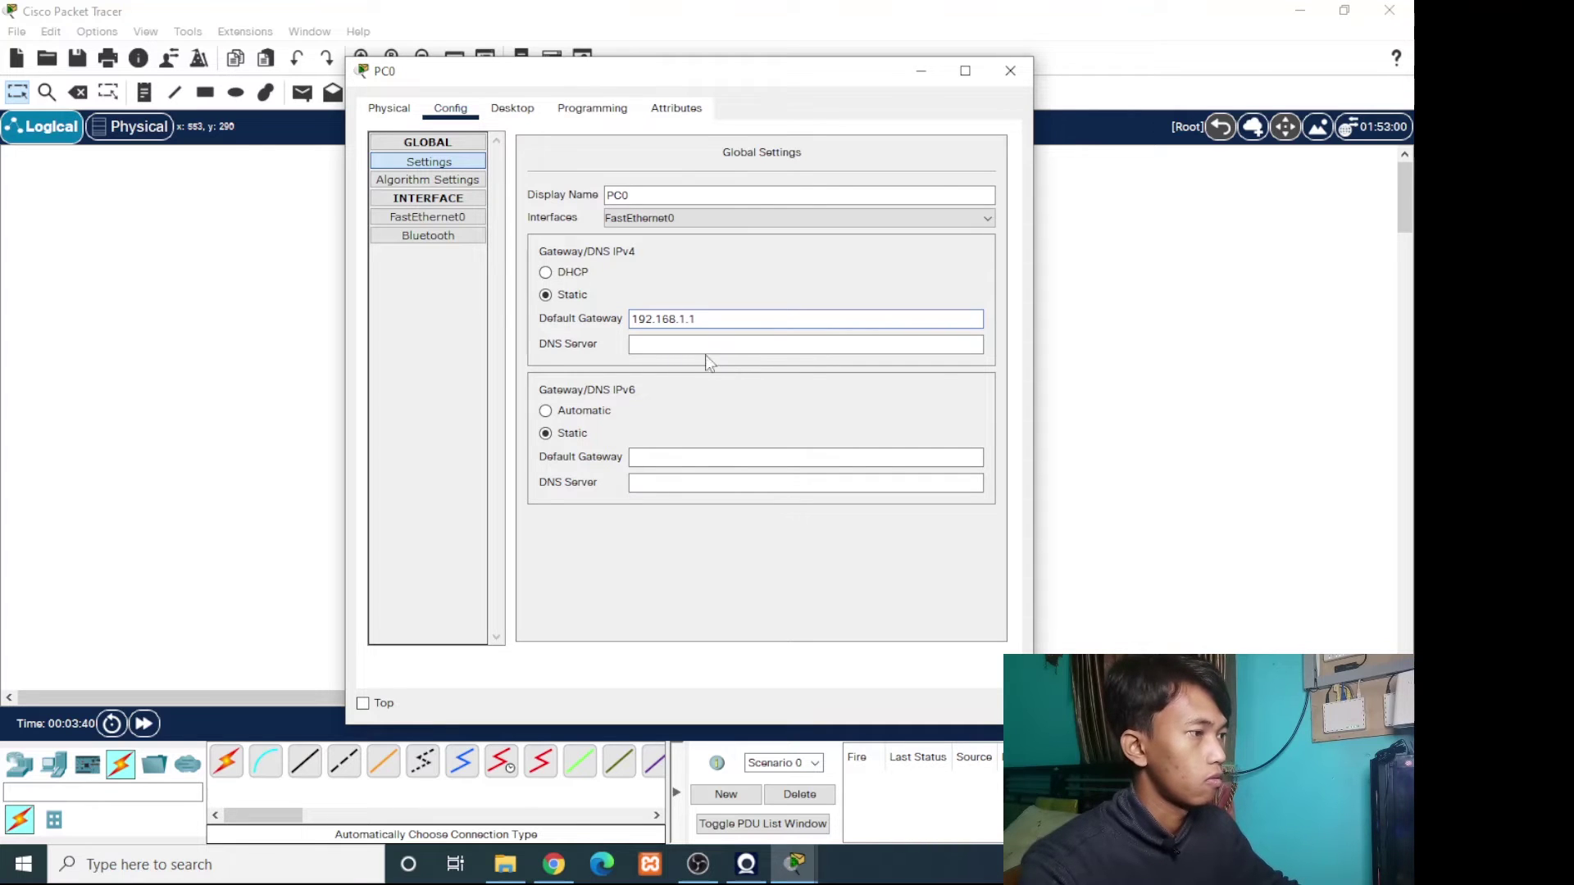
left_click(703, 346)
type("8.")
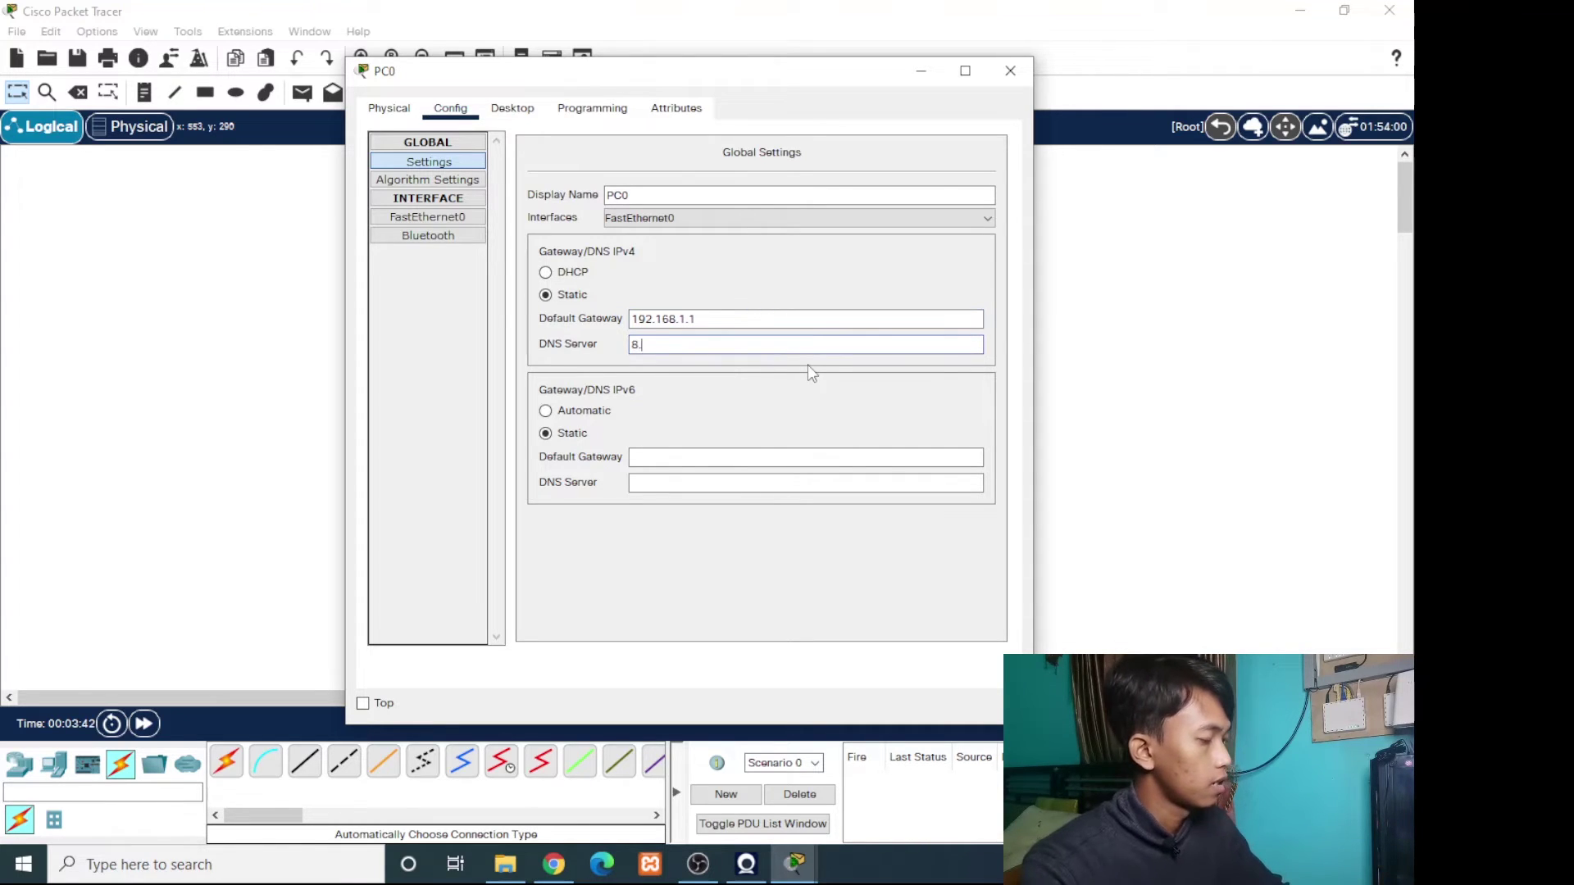
type("8.8.8")
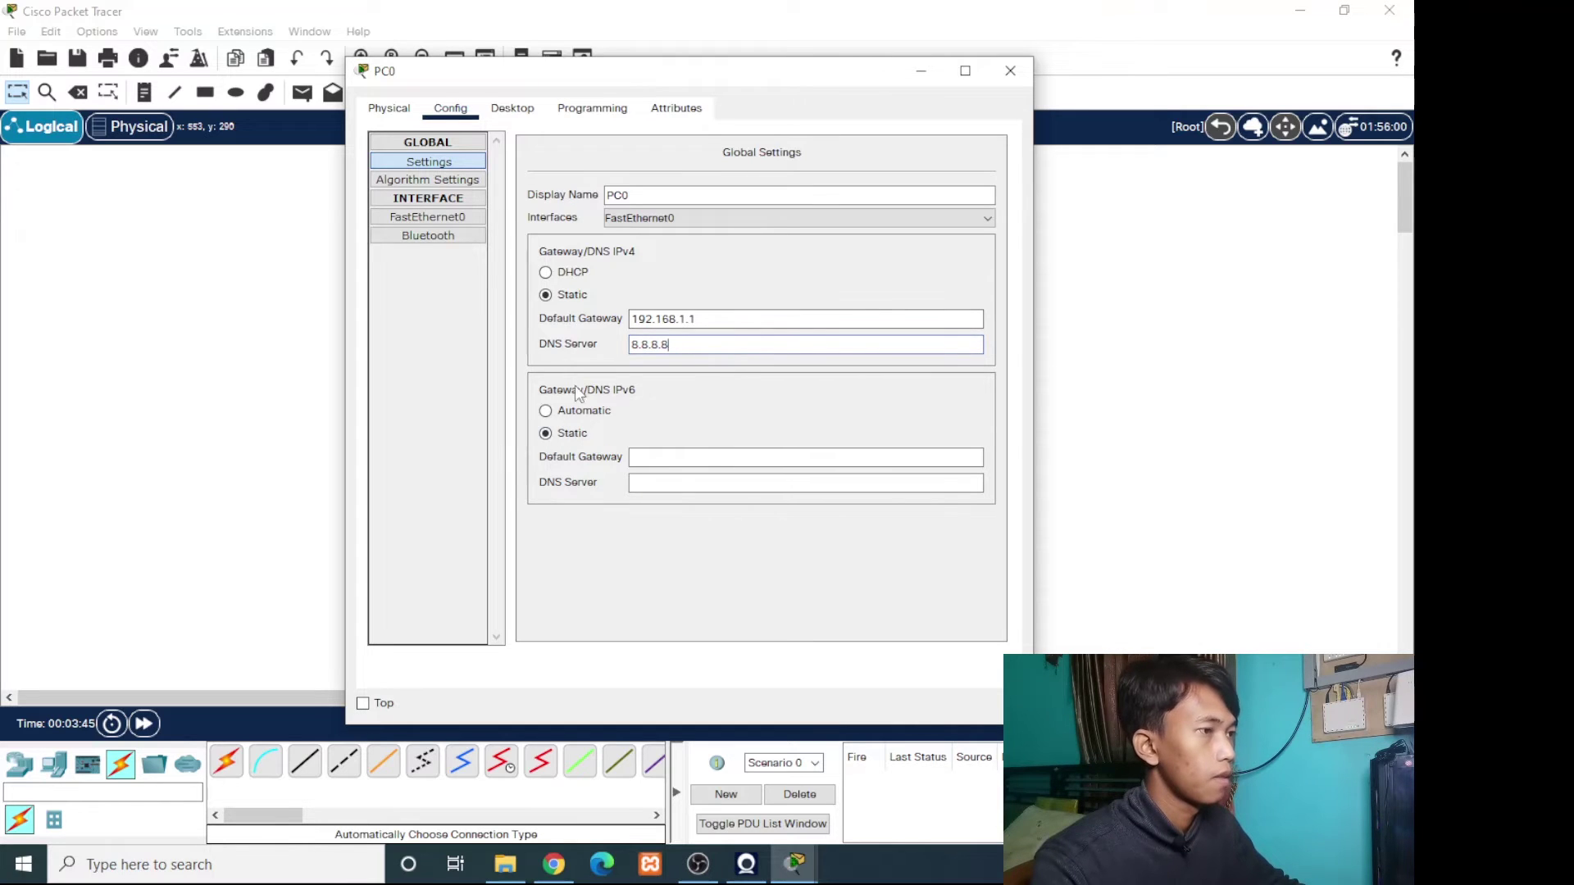
left_click(1011, 70)
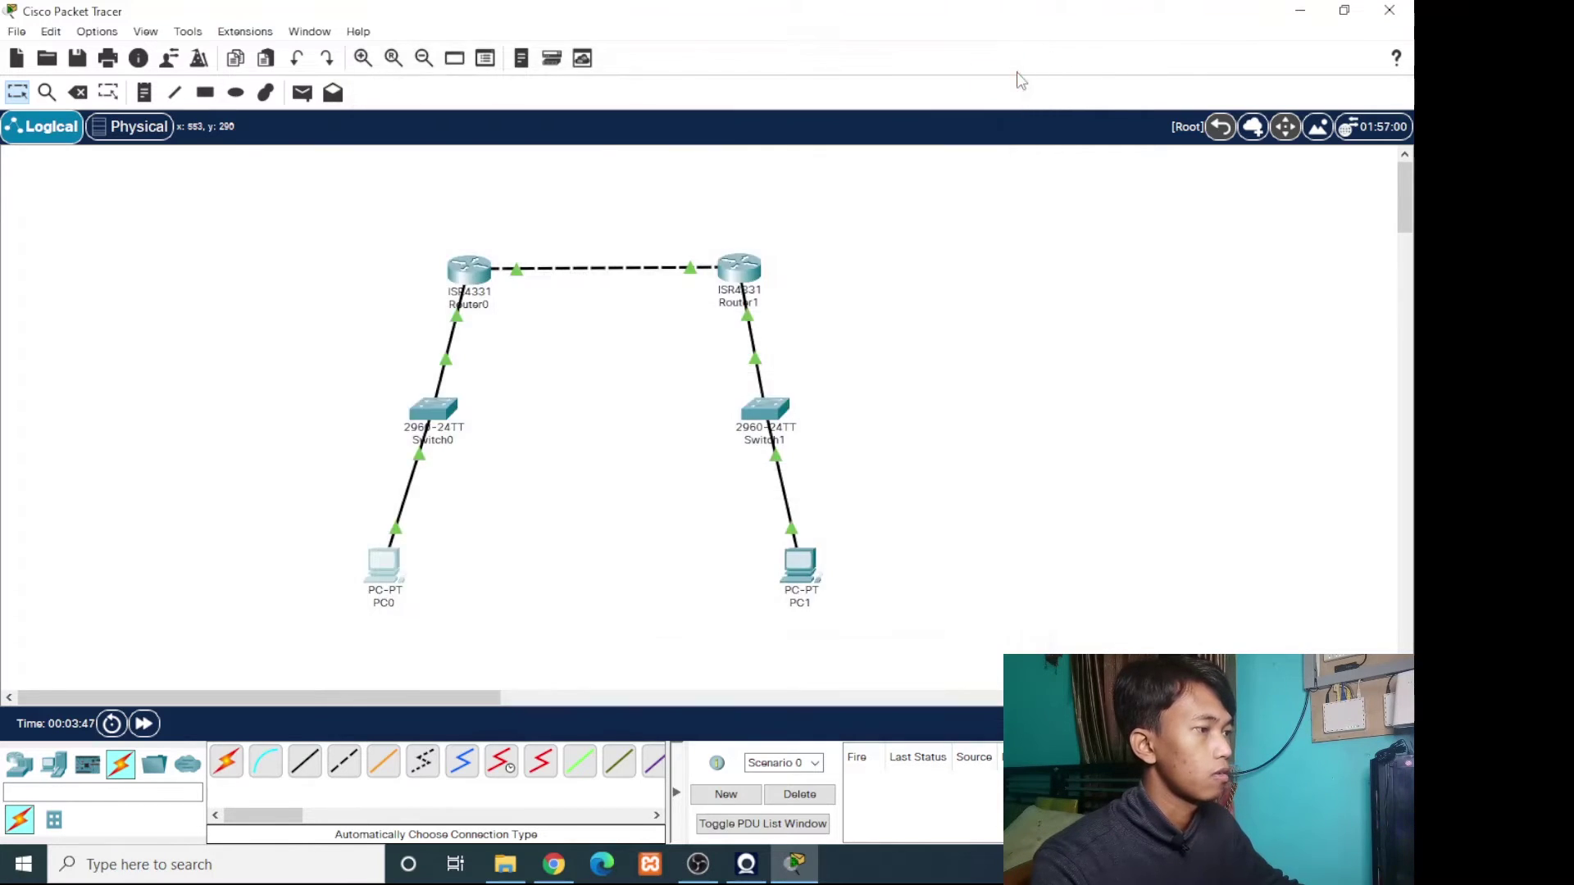
Configure PC1's FastEthernet0 with static IPv4 address 192.168.2.10 and subnet mask 255.255.255.0.
left_click(799, 566)
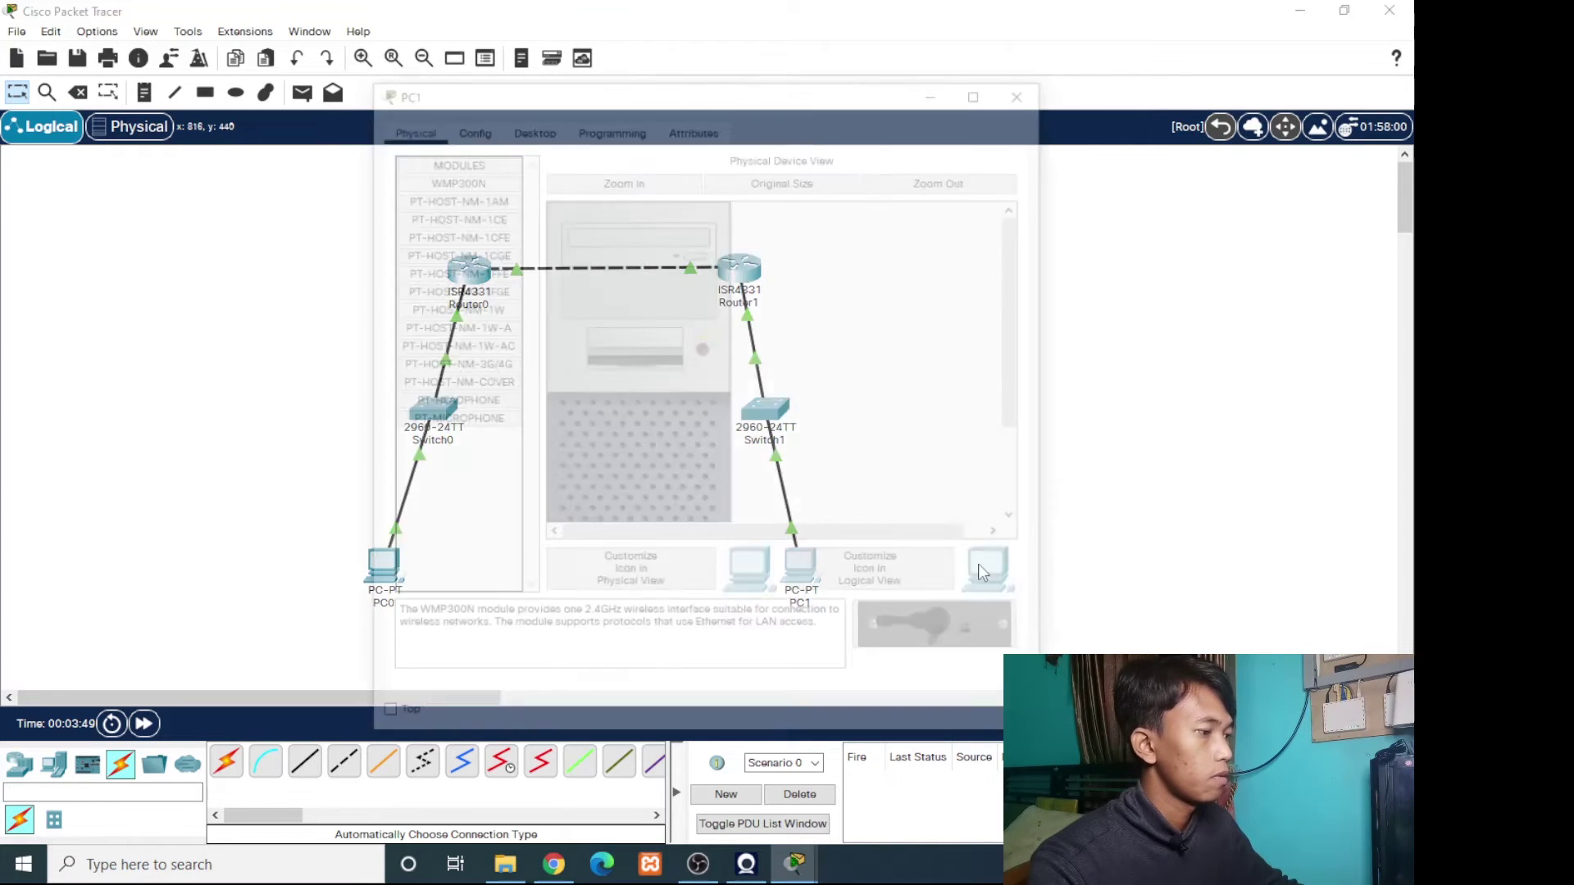
left_click(468, 125)
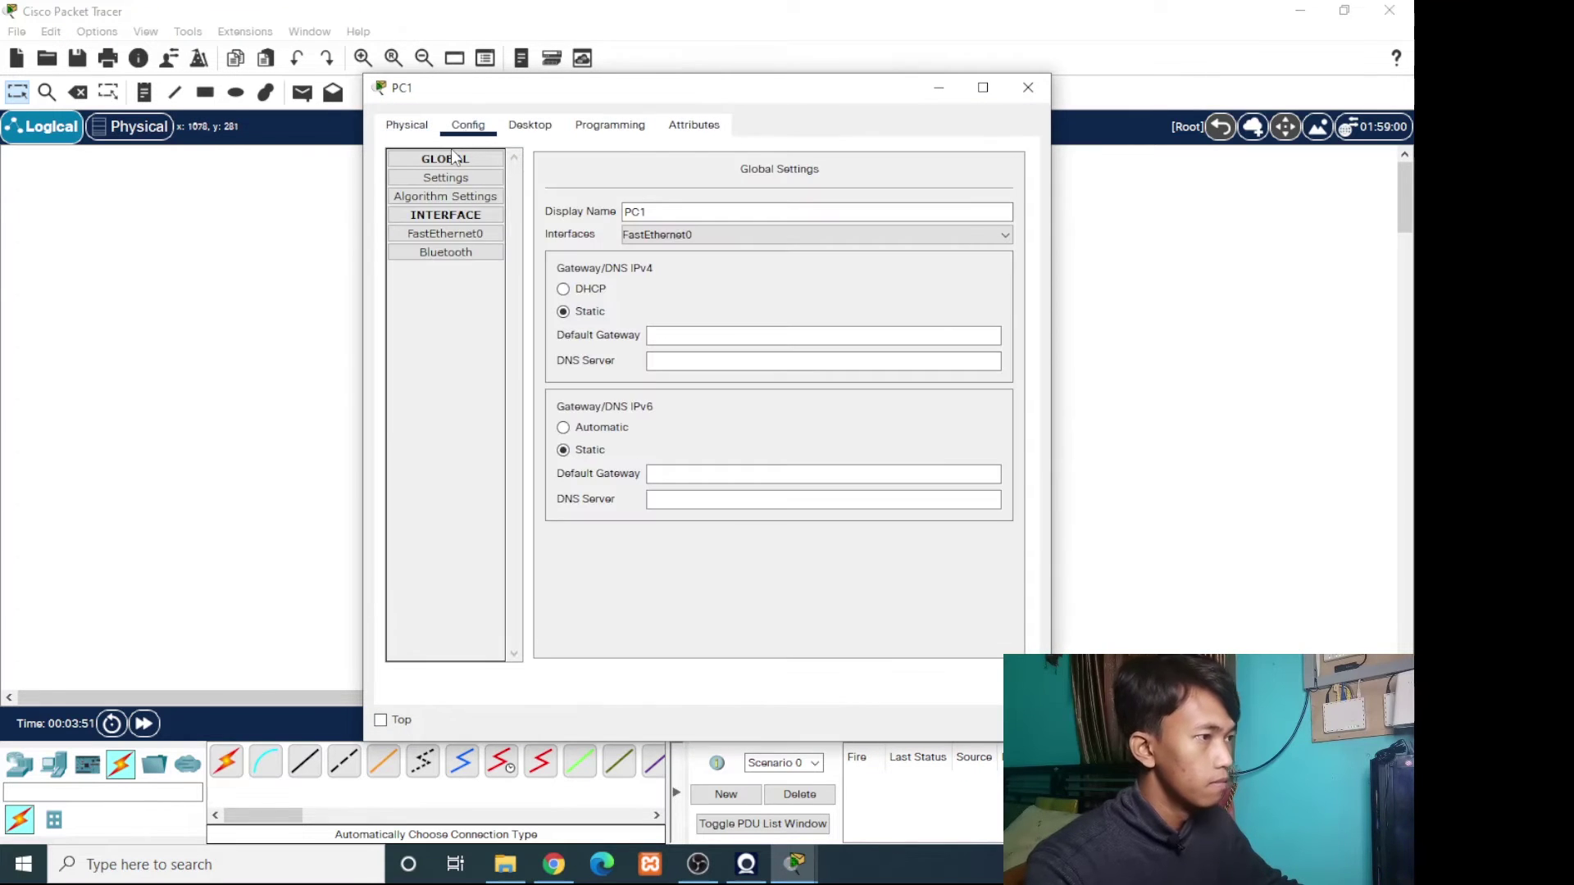
left_click(460, 235)
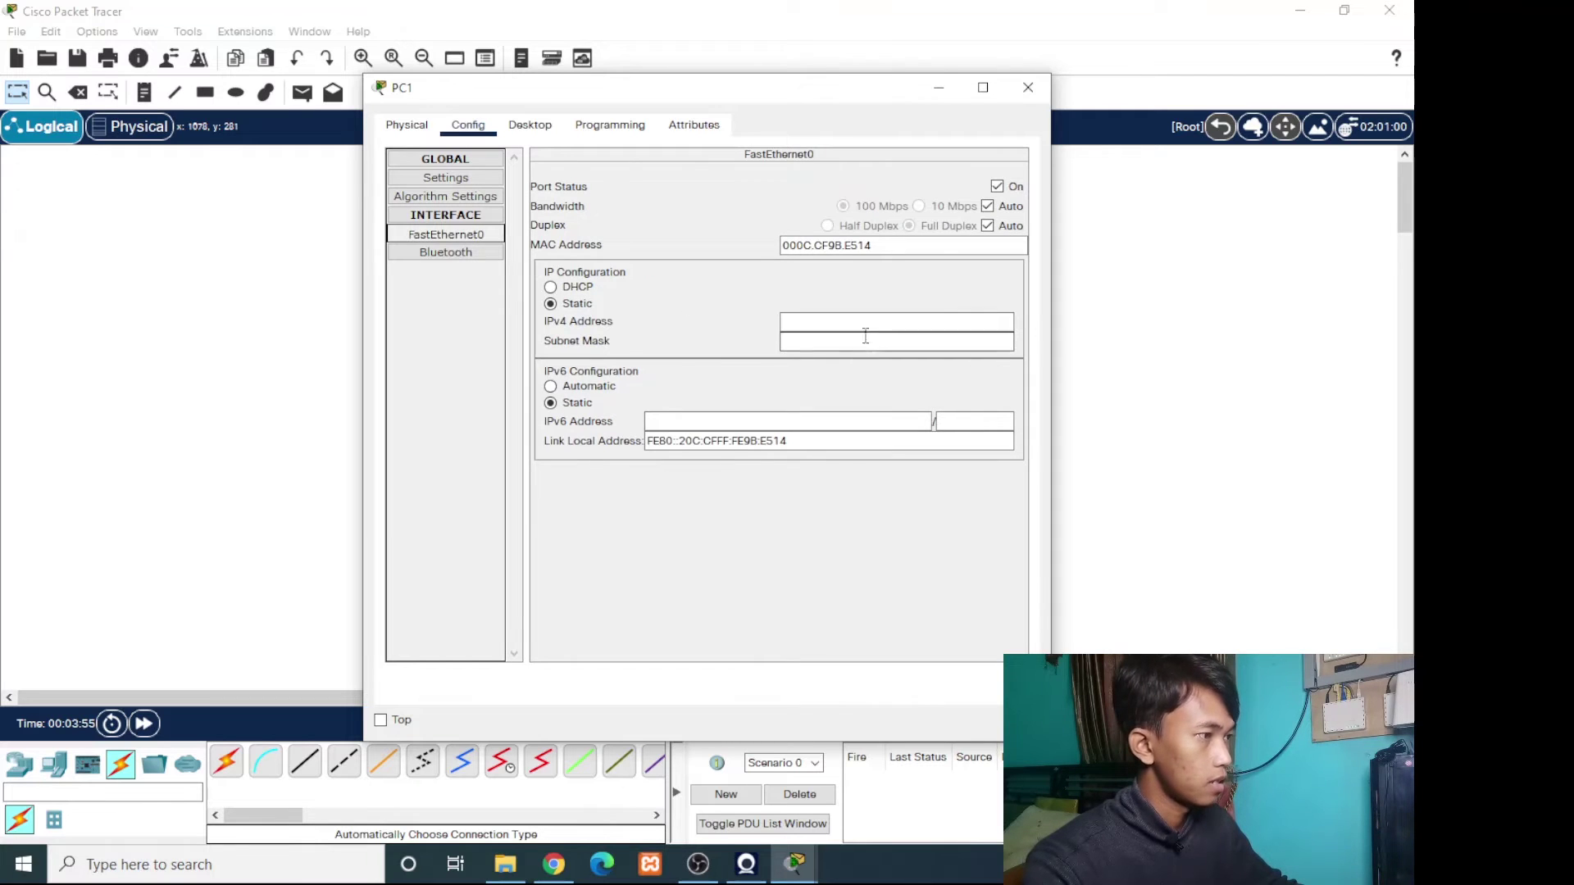
left_click(839, 323)
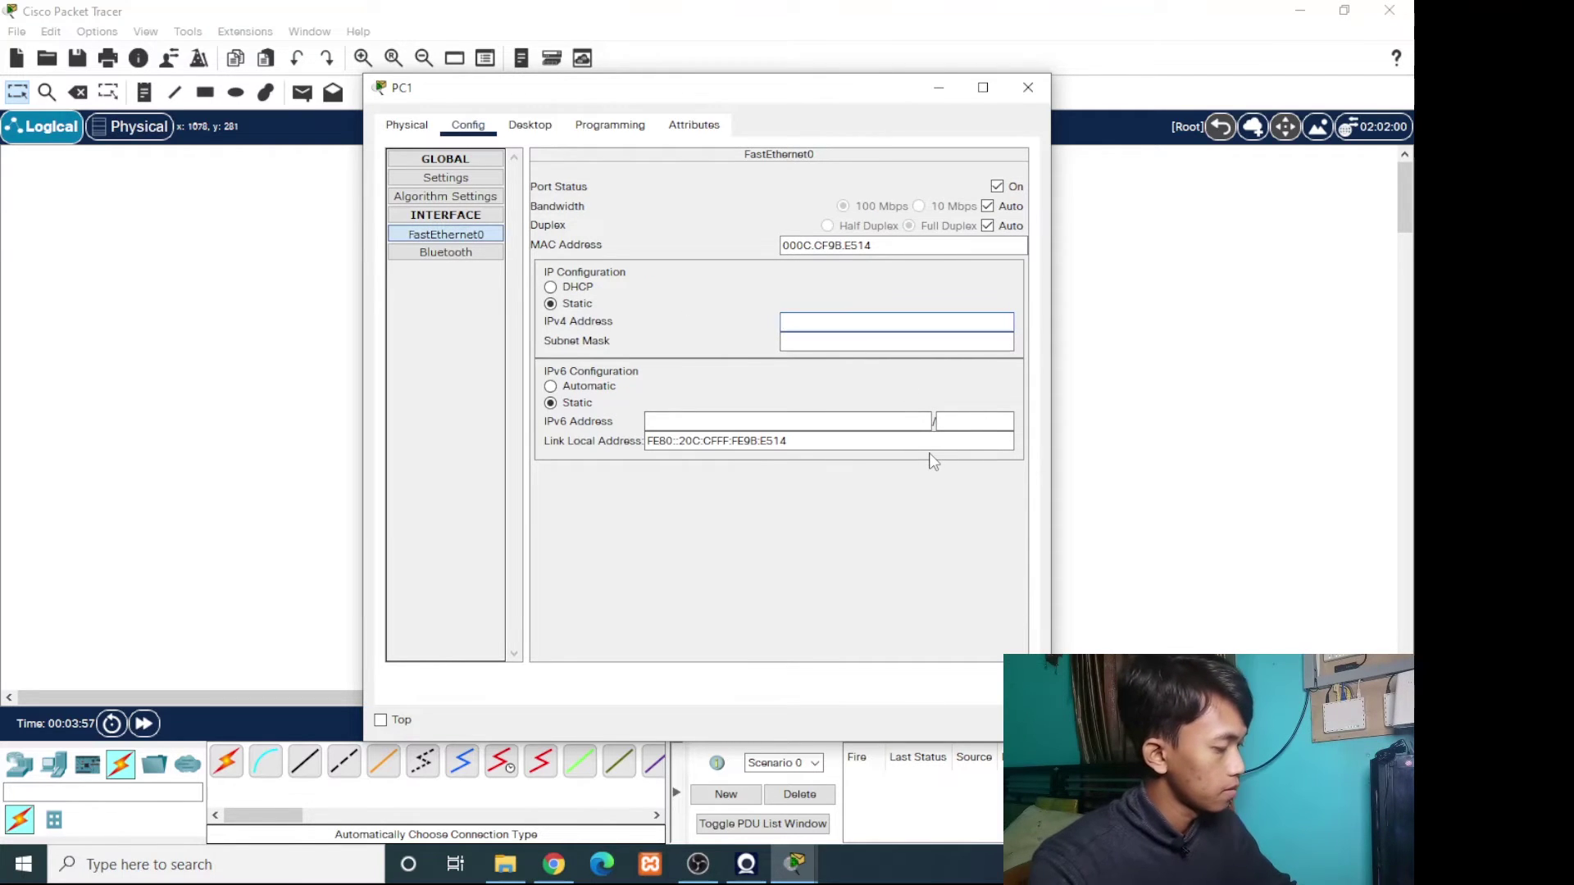
type("192.")
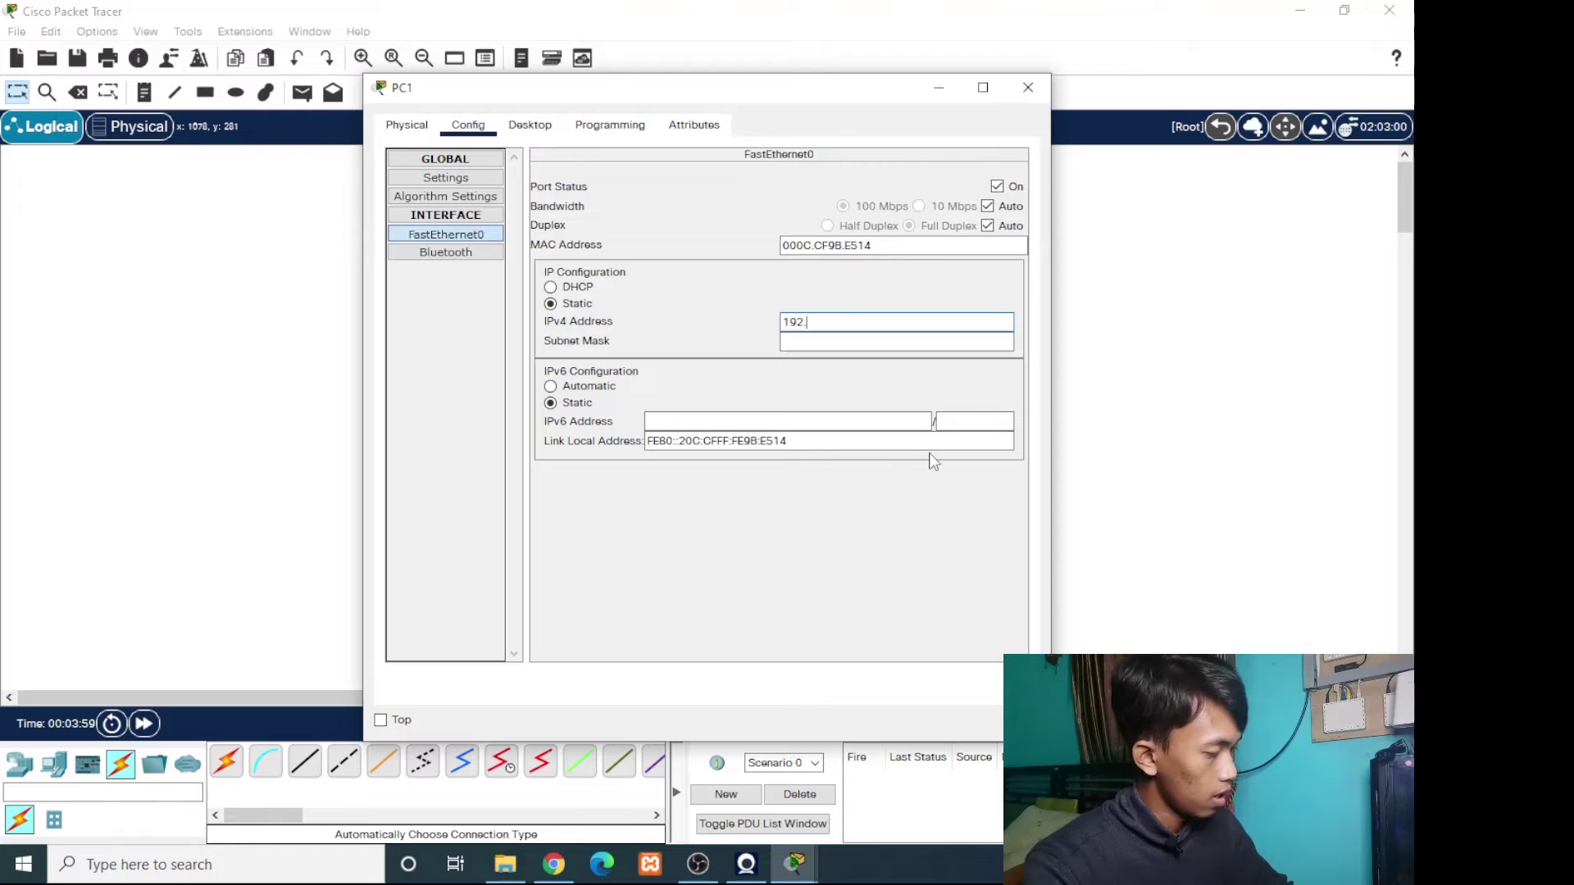
type("168.")
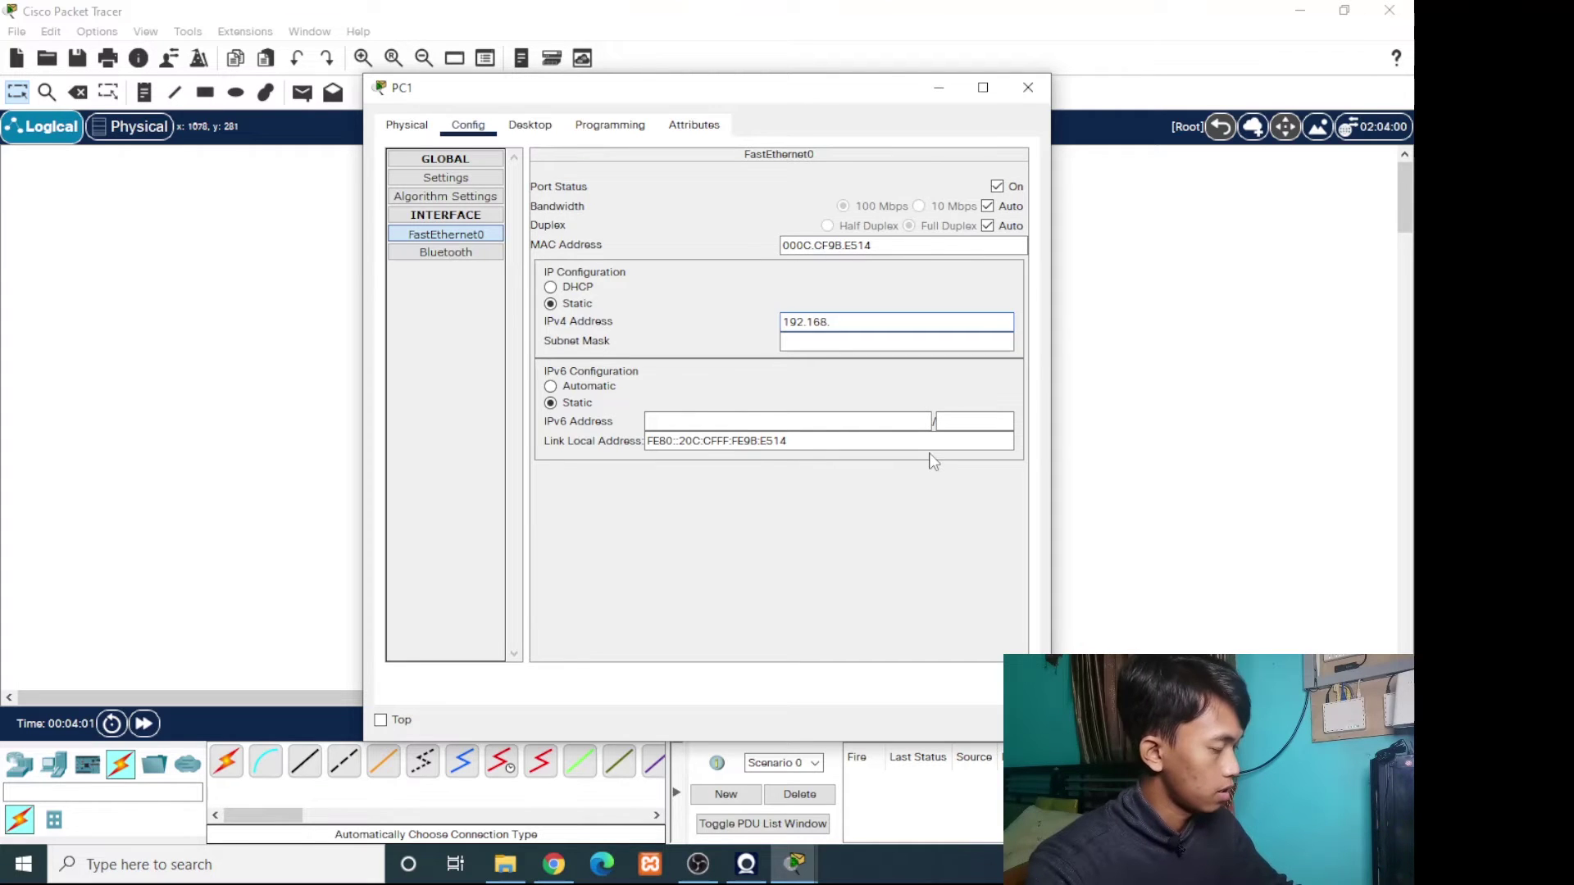
type("2.10")
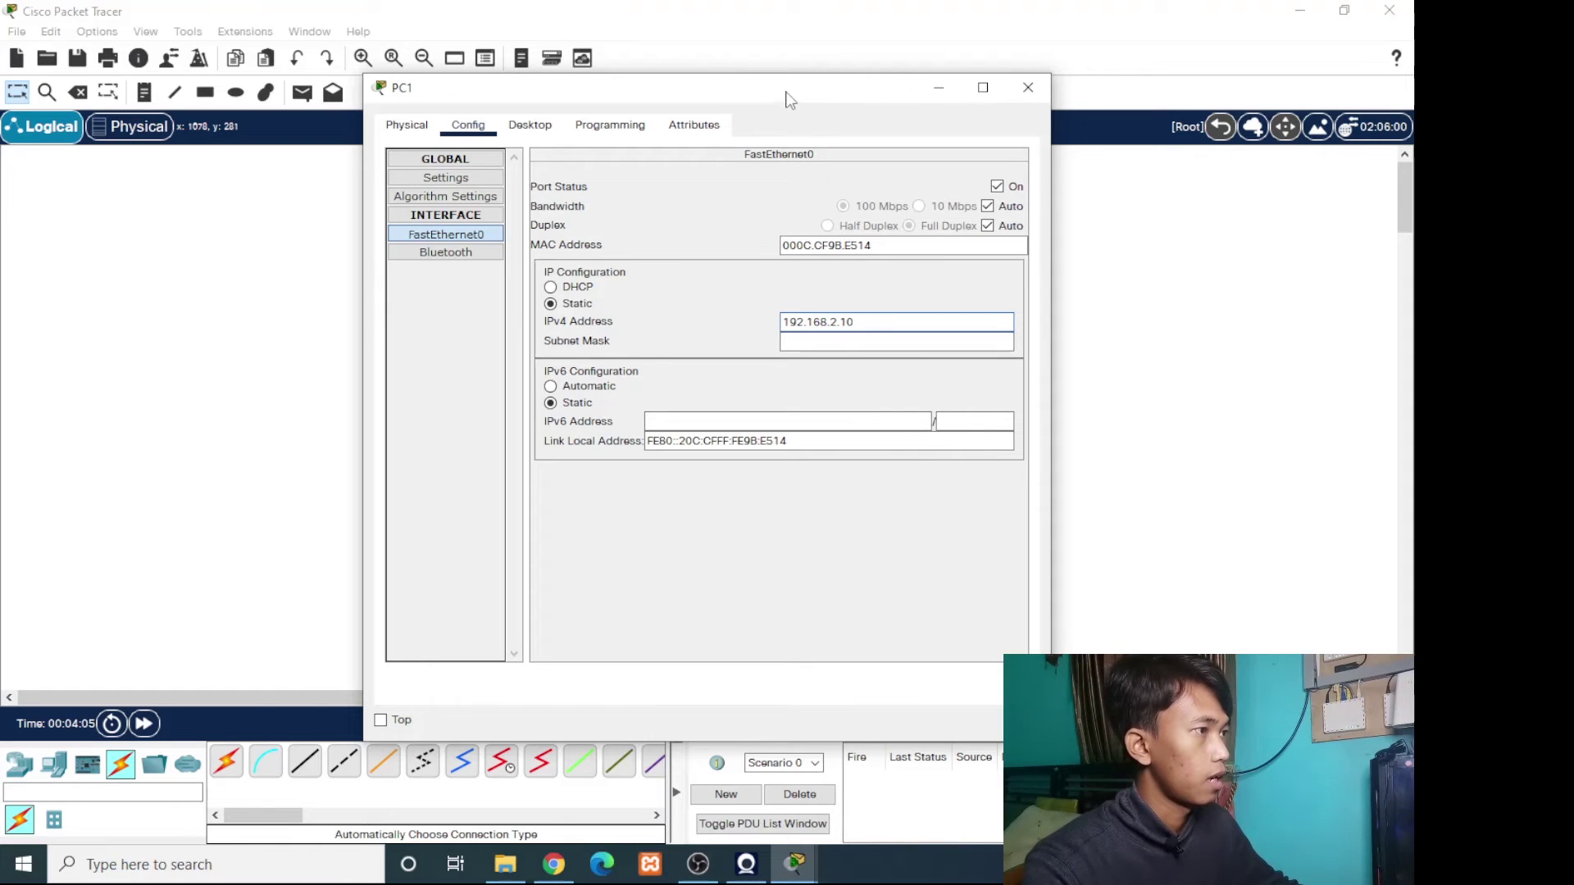
mouse_move(785, 95)
left_mouse_down()
mouse_move(723, 450)
mouse_move(759, 525)
mouse_move(789, 100)
mouse_move(767, 114)
left_mouse_up()
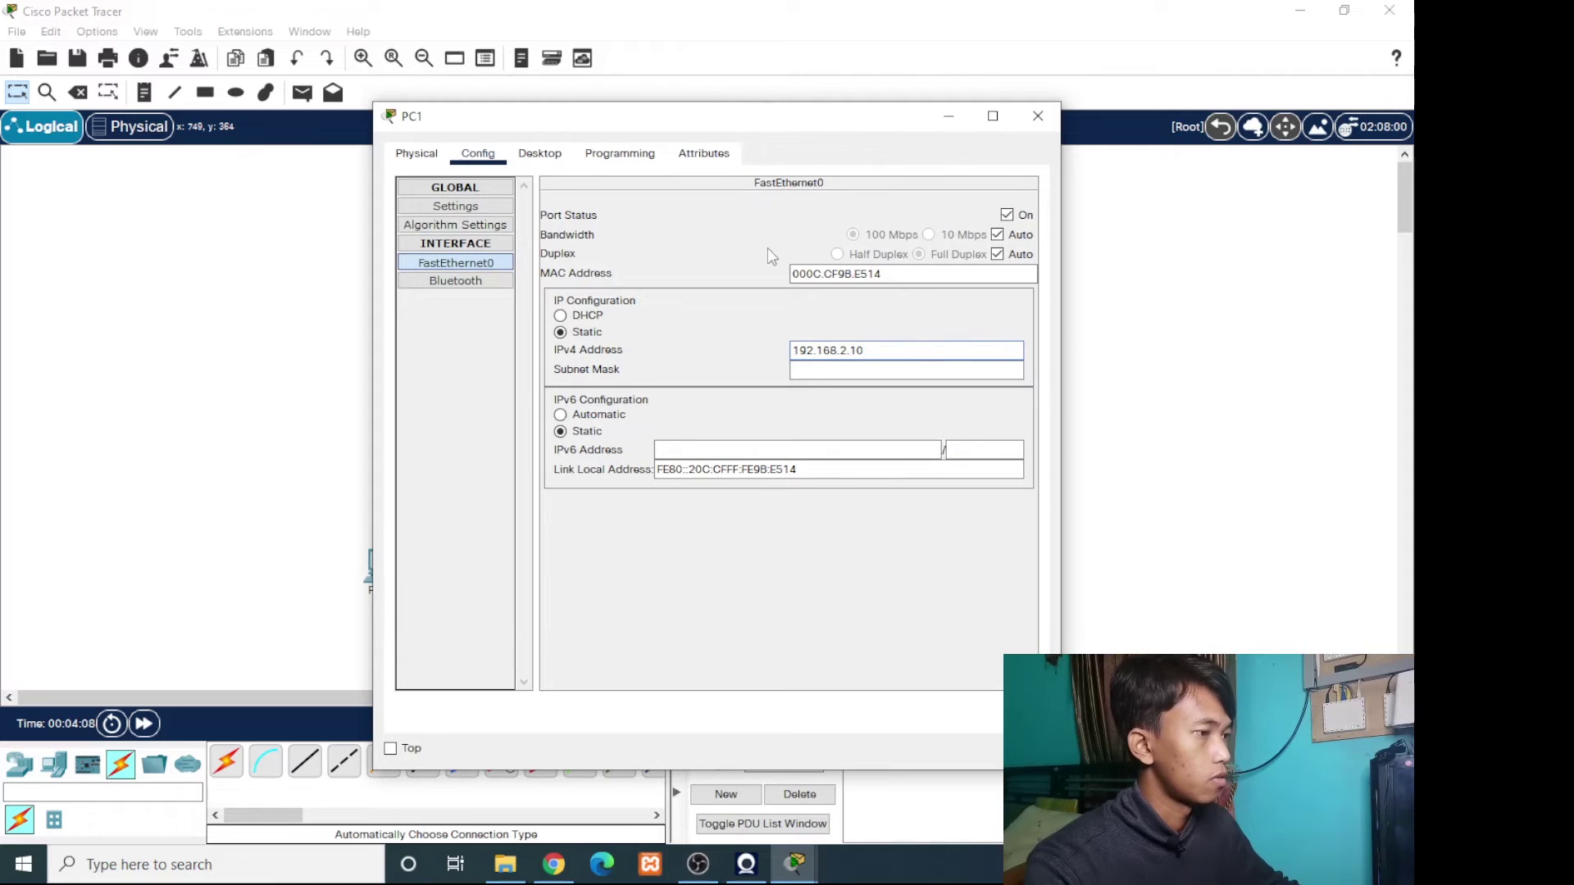
left_click(825, 373)
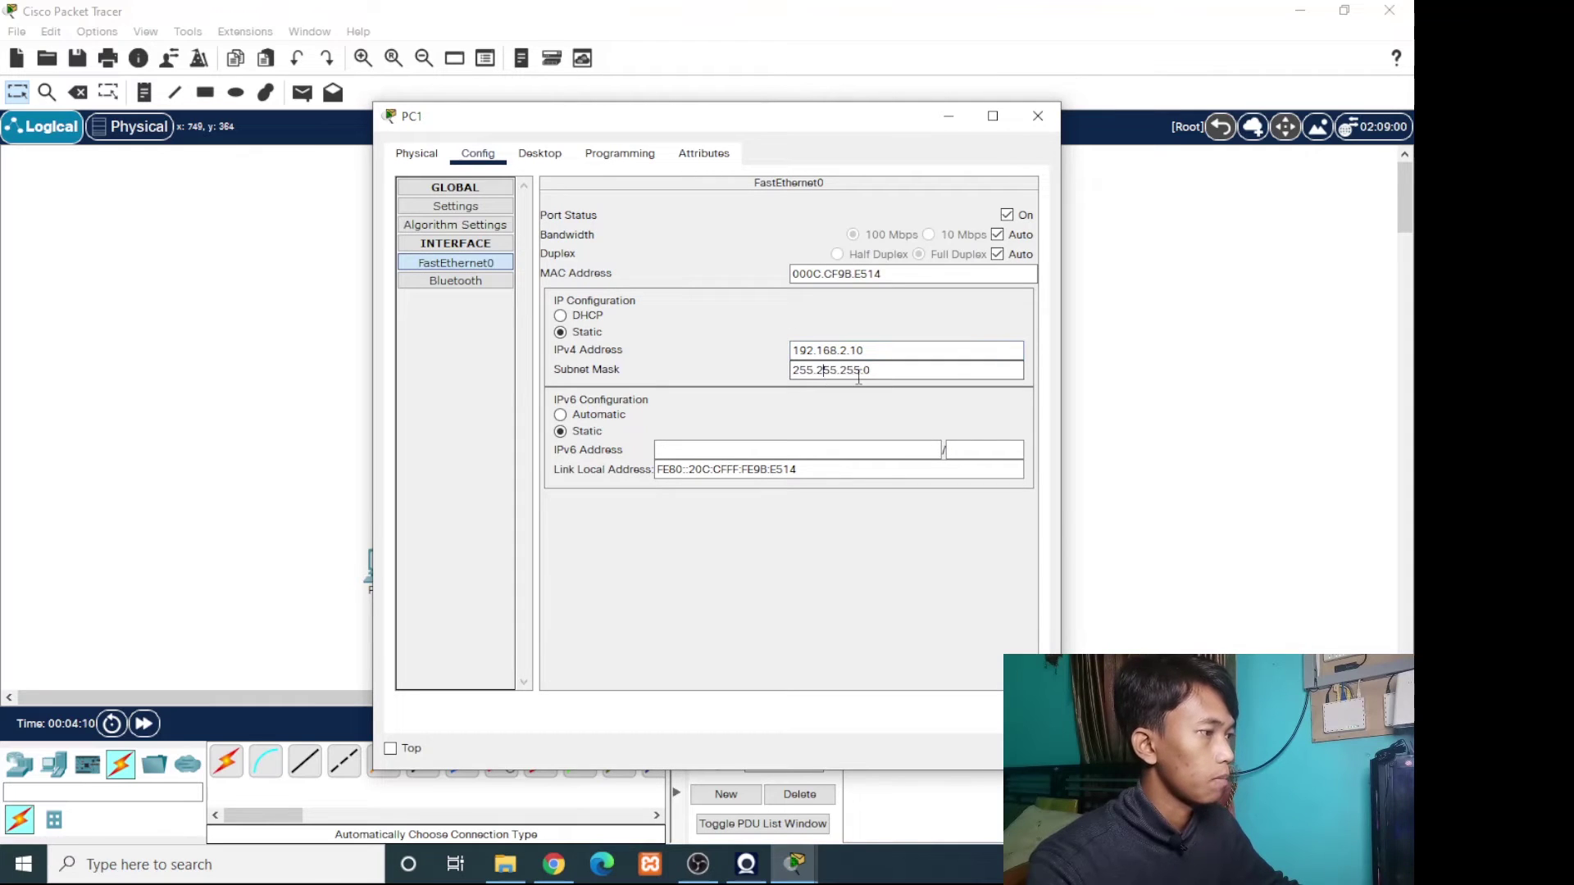
Set PC1's IPv4 default gateway to 192.168.2.1, check its FastEthernet0 settings, and close its window.
left_click(459, 208)
left_click(674, 363)
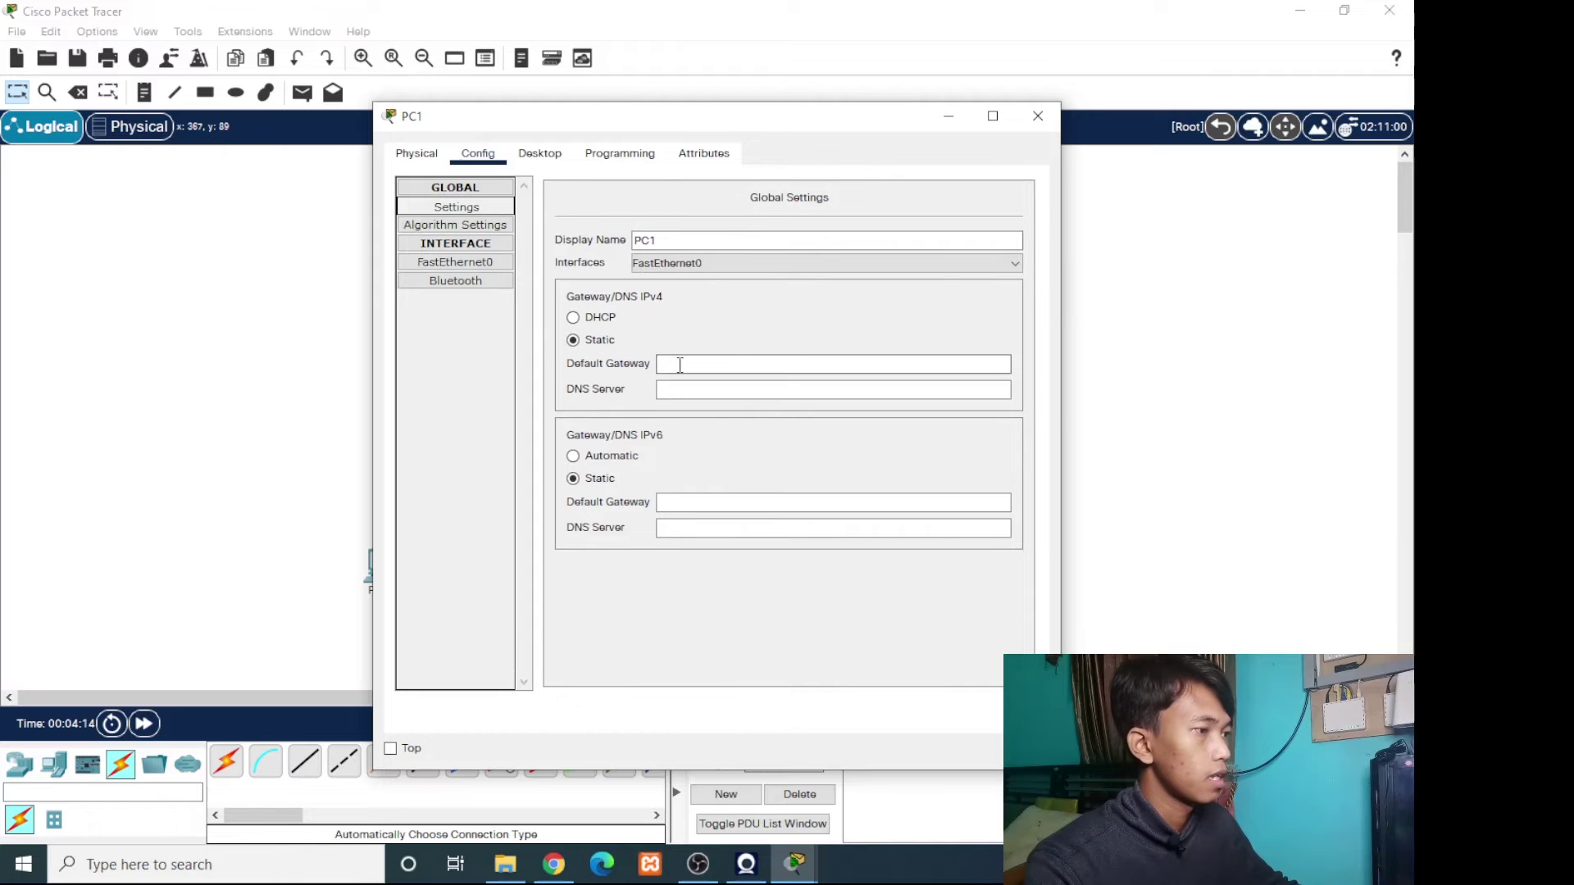
left_click_drag(794, 122, 708, 481)
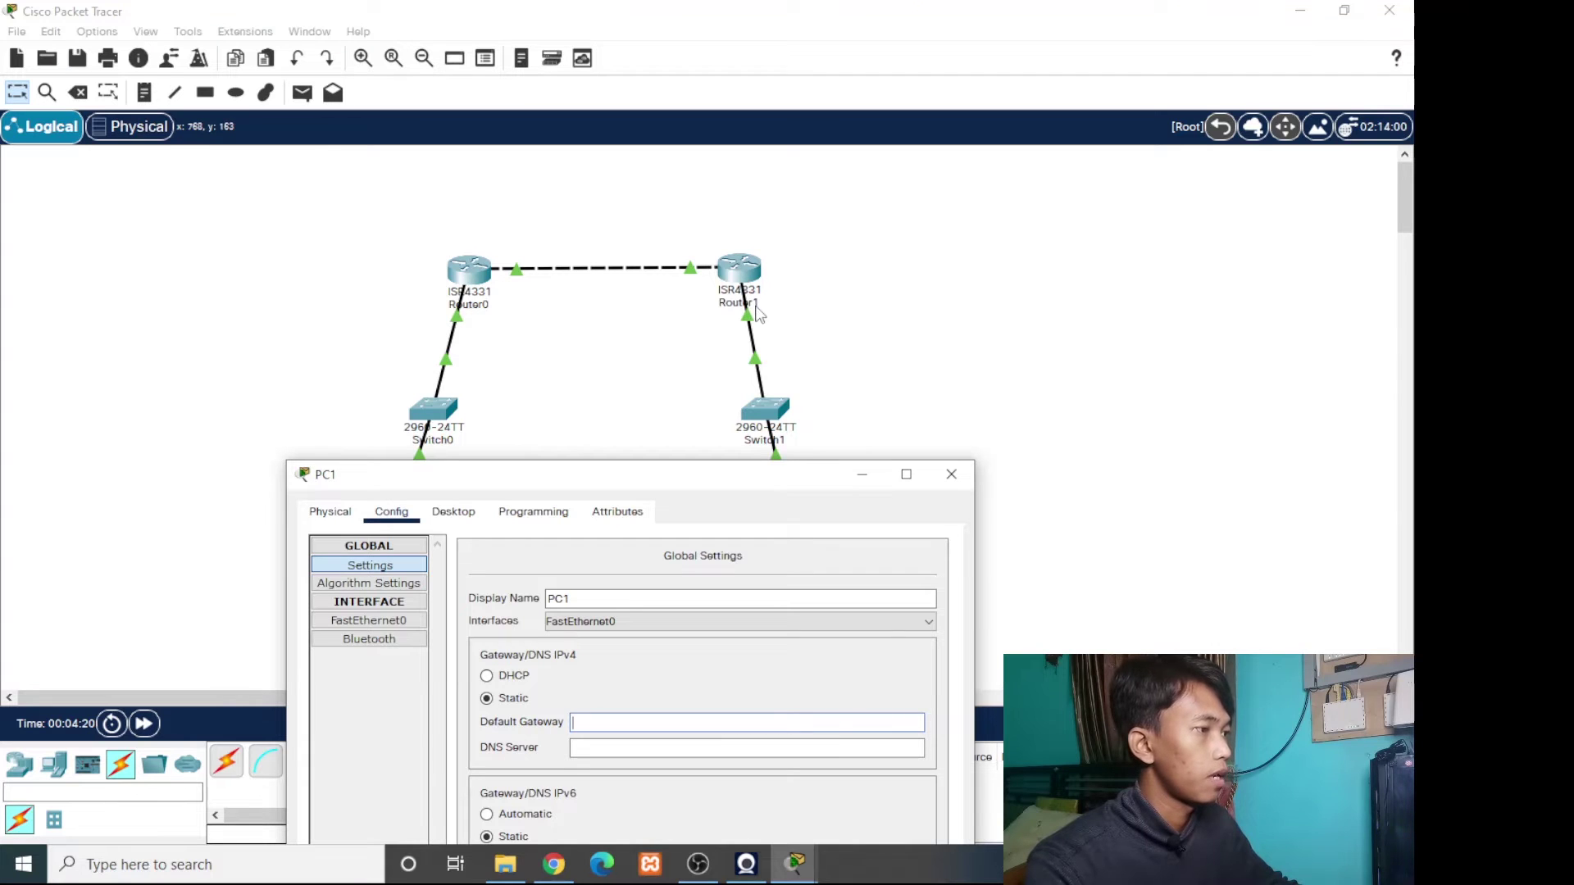
left_click_drag(712, 480, 827, 136)
type("192.168.")
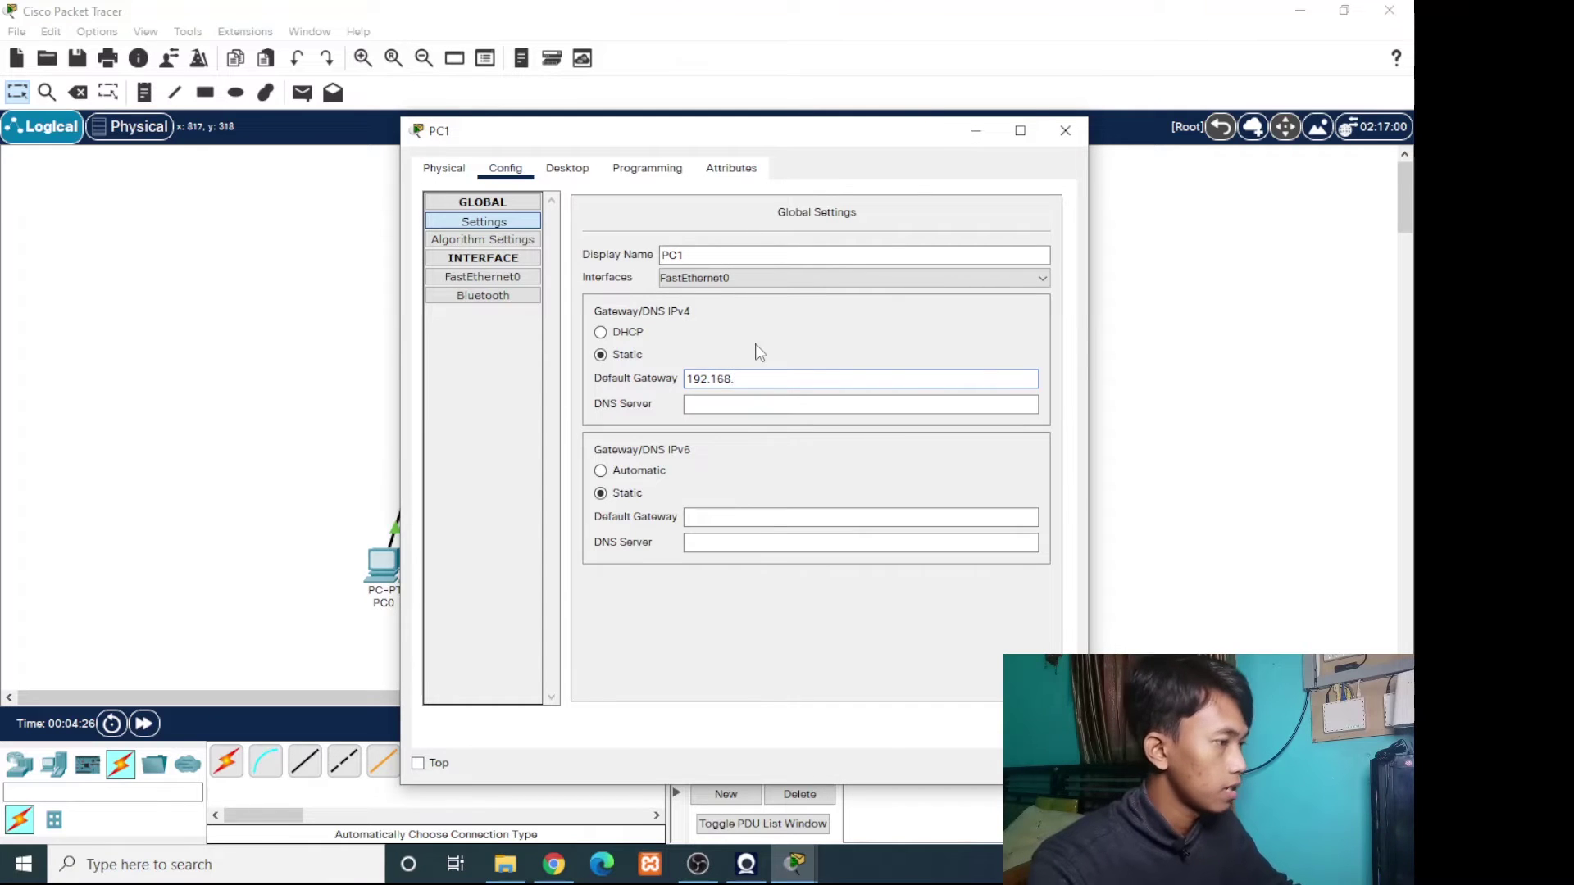
type("2")
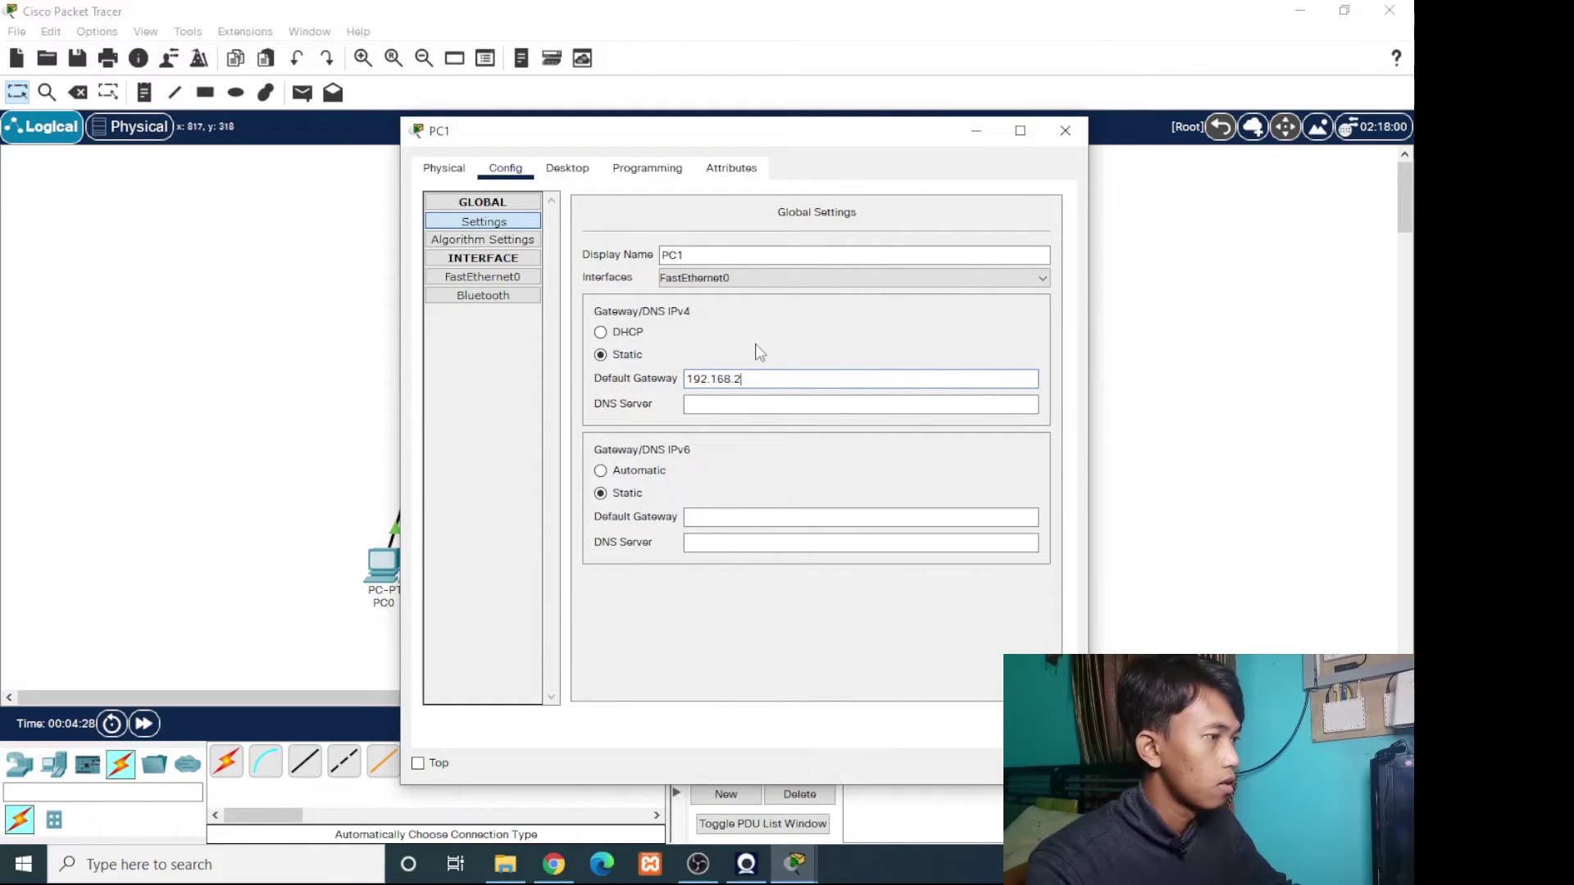
type(".1")
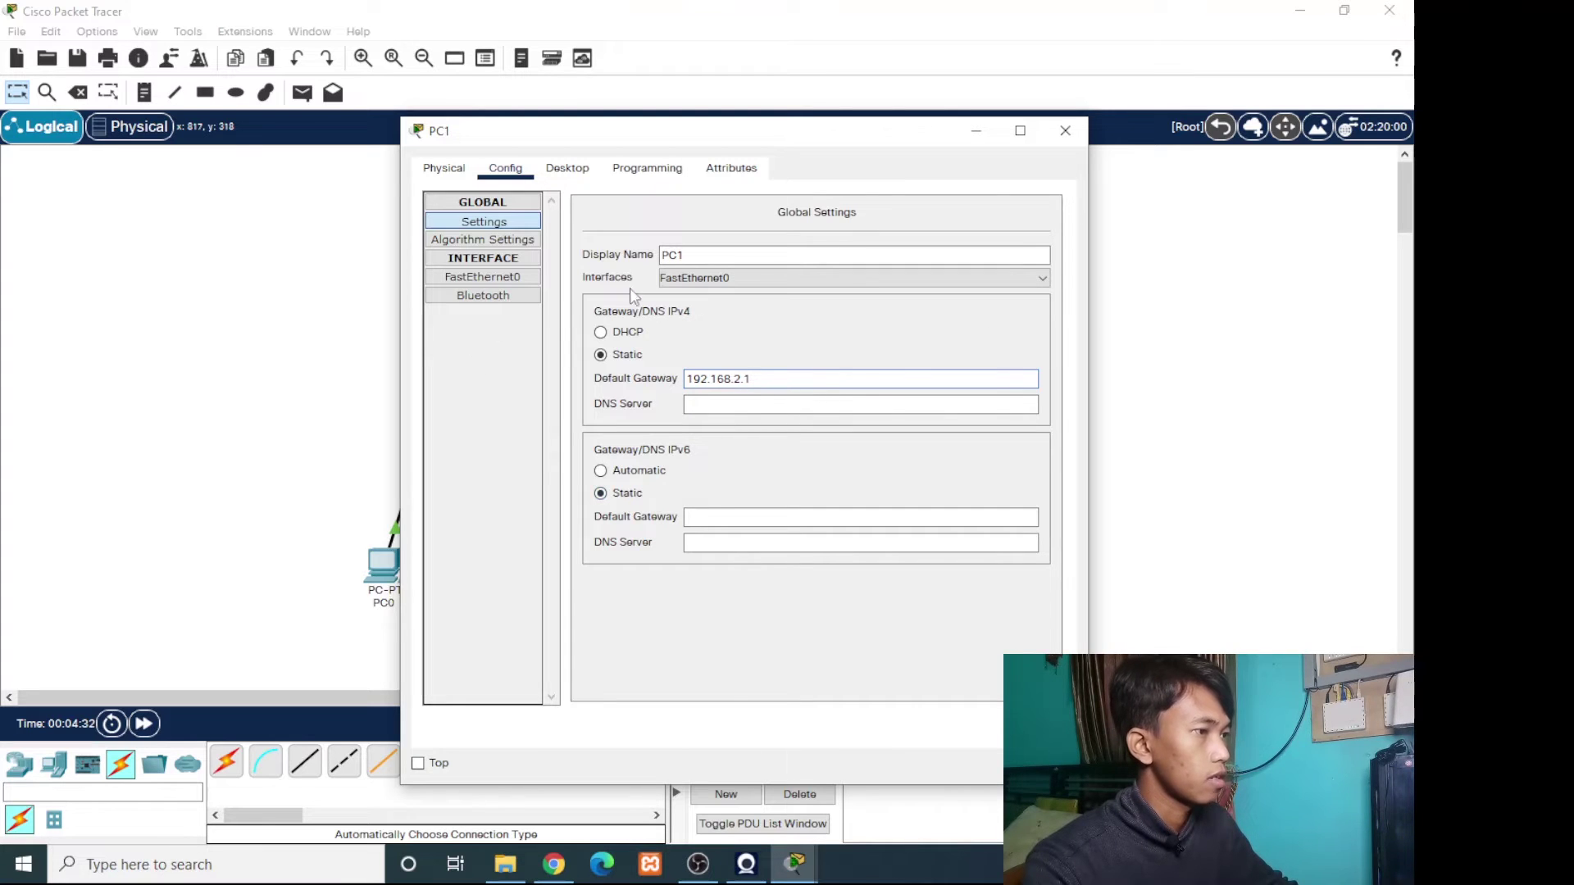
left_click(482, 277)
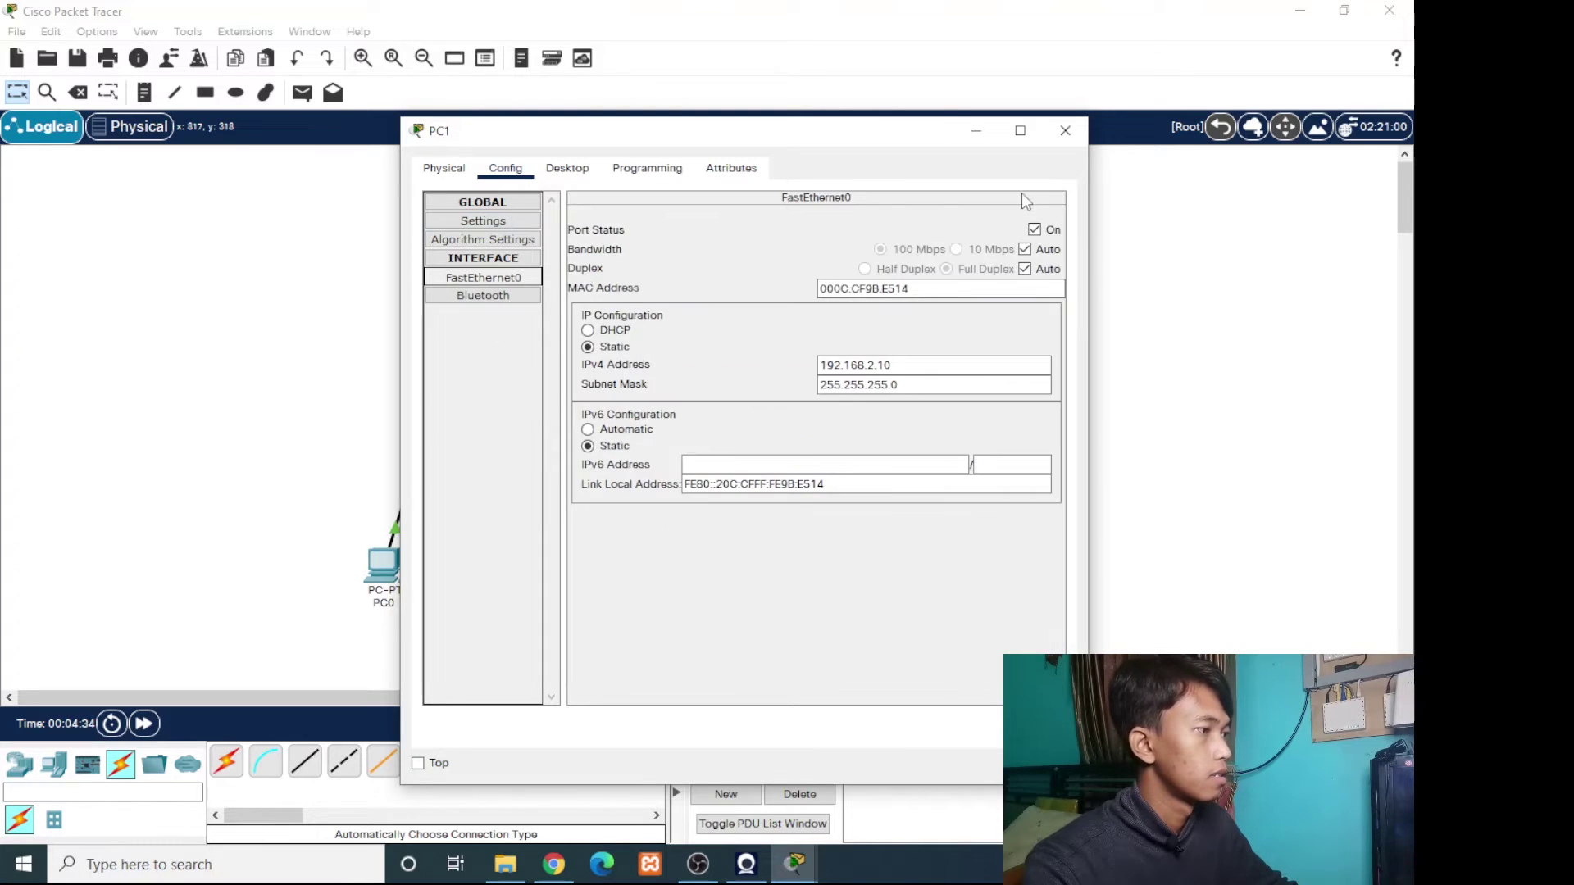
left_click(1065, 131)
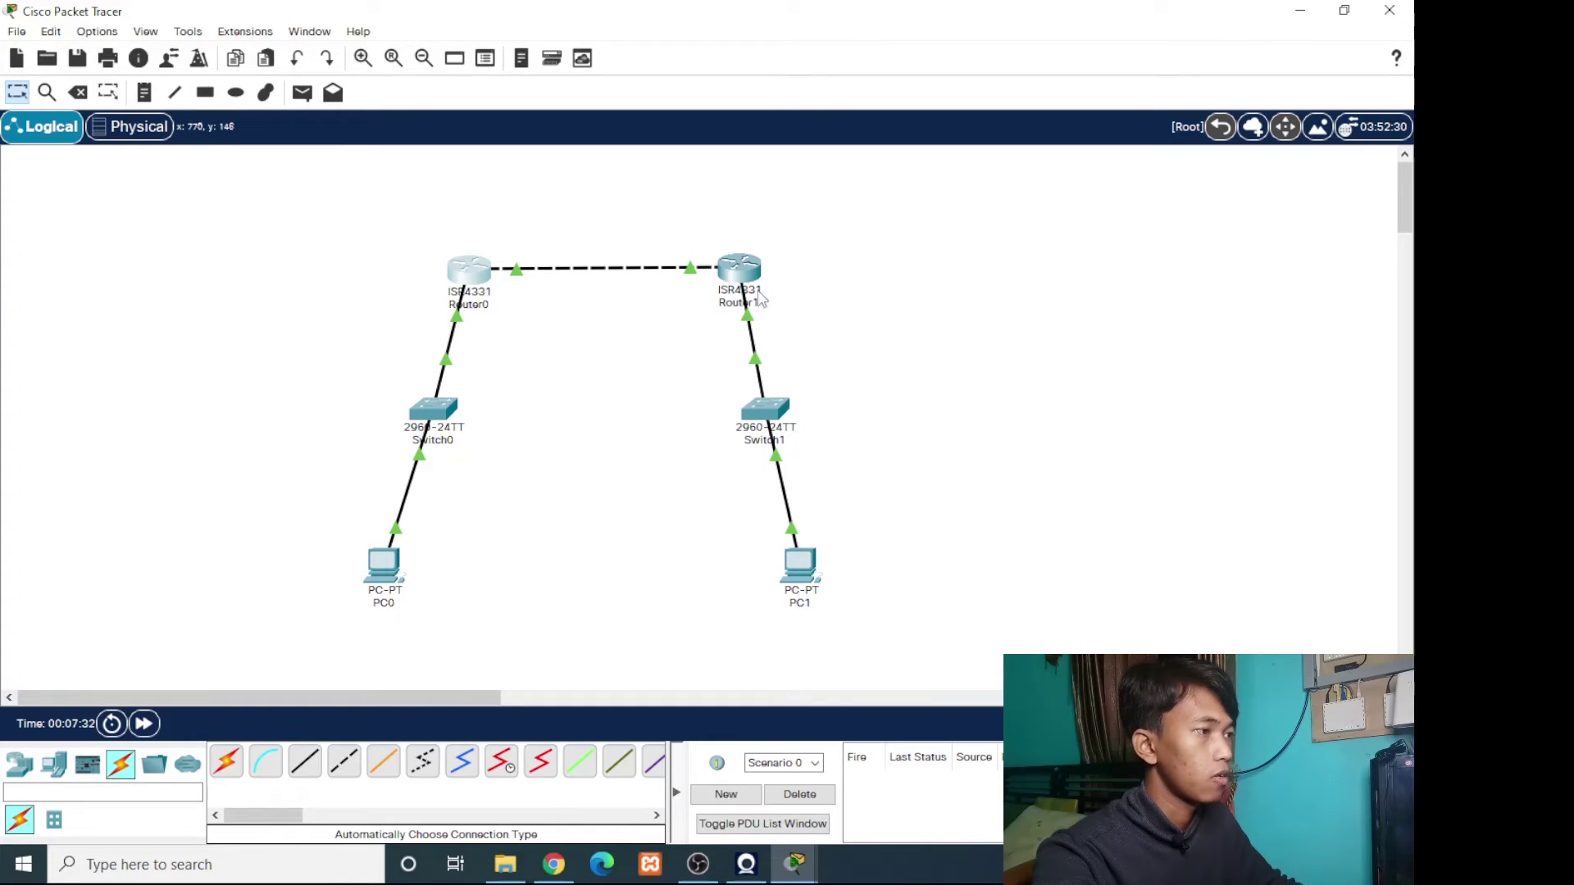
Open Router0's command line and enter router configuration for OSPF process 10.
left_click(481, 278)
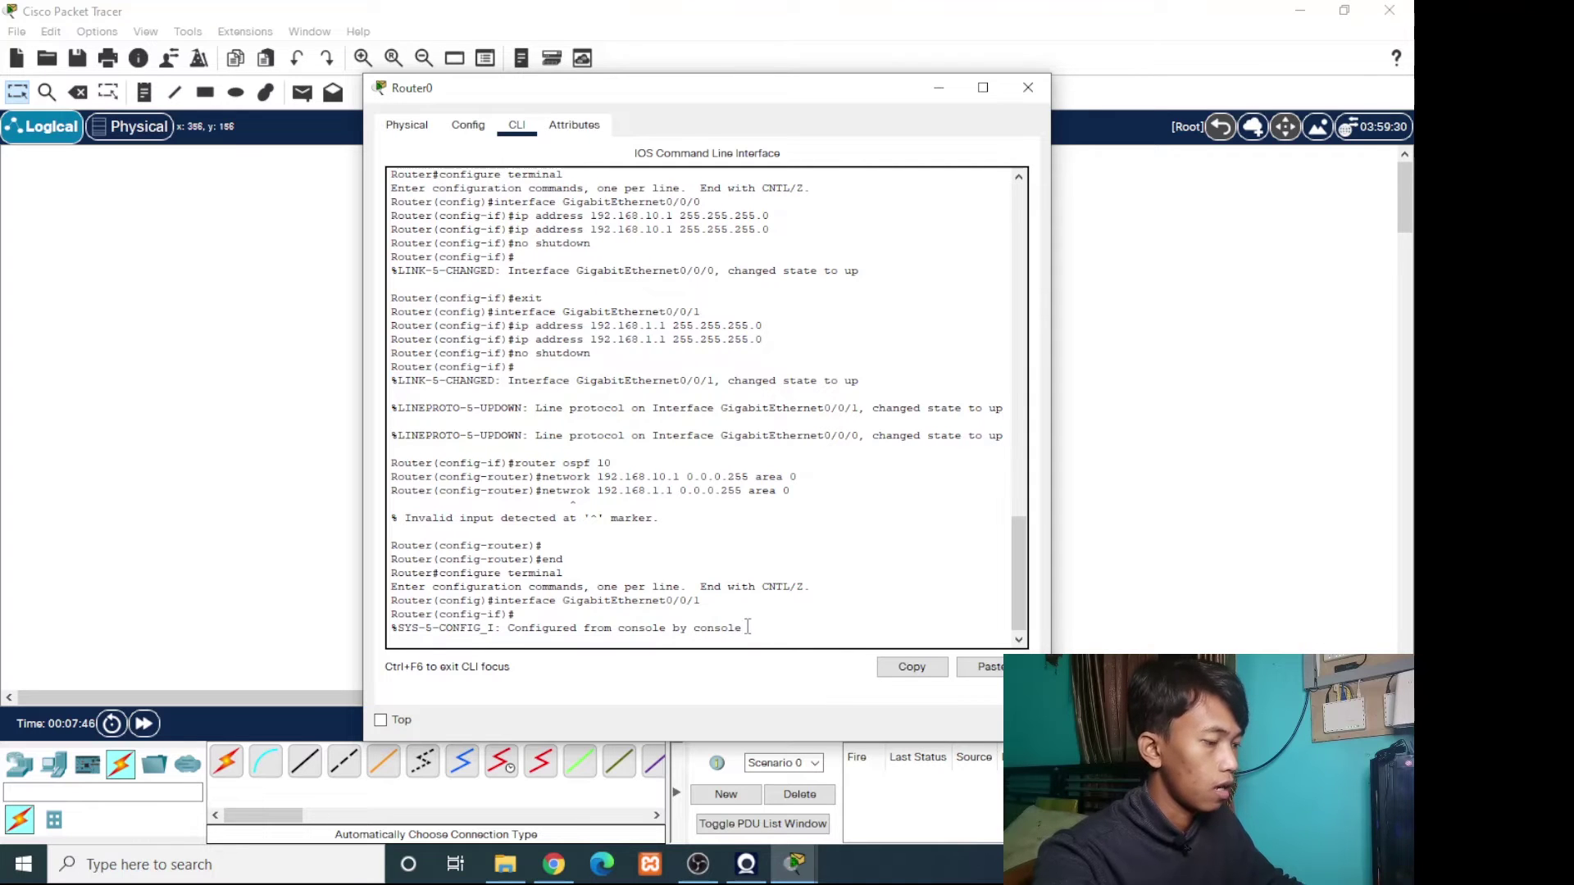
key("Return")
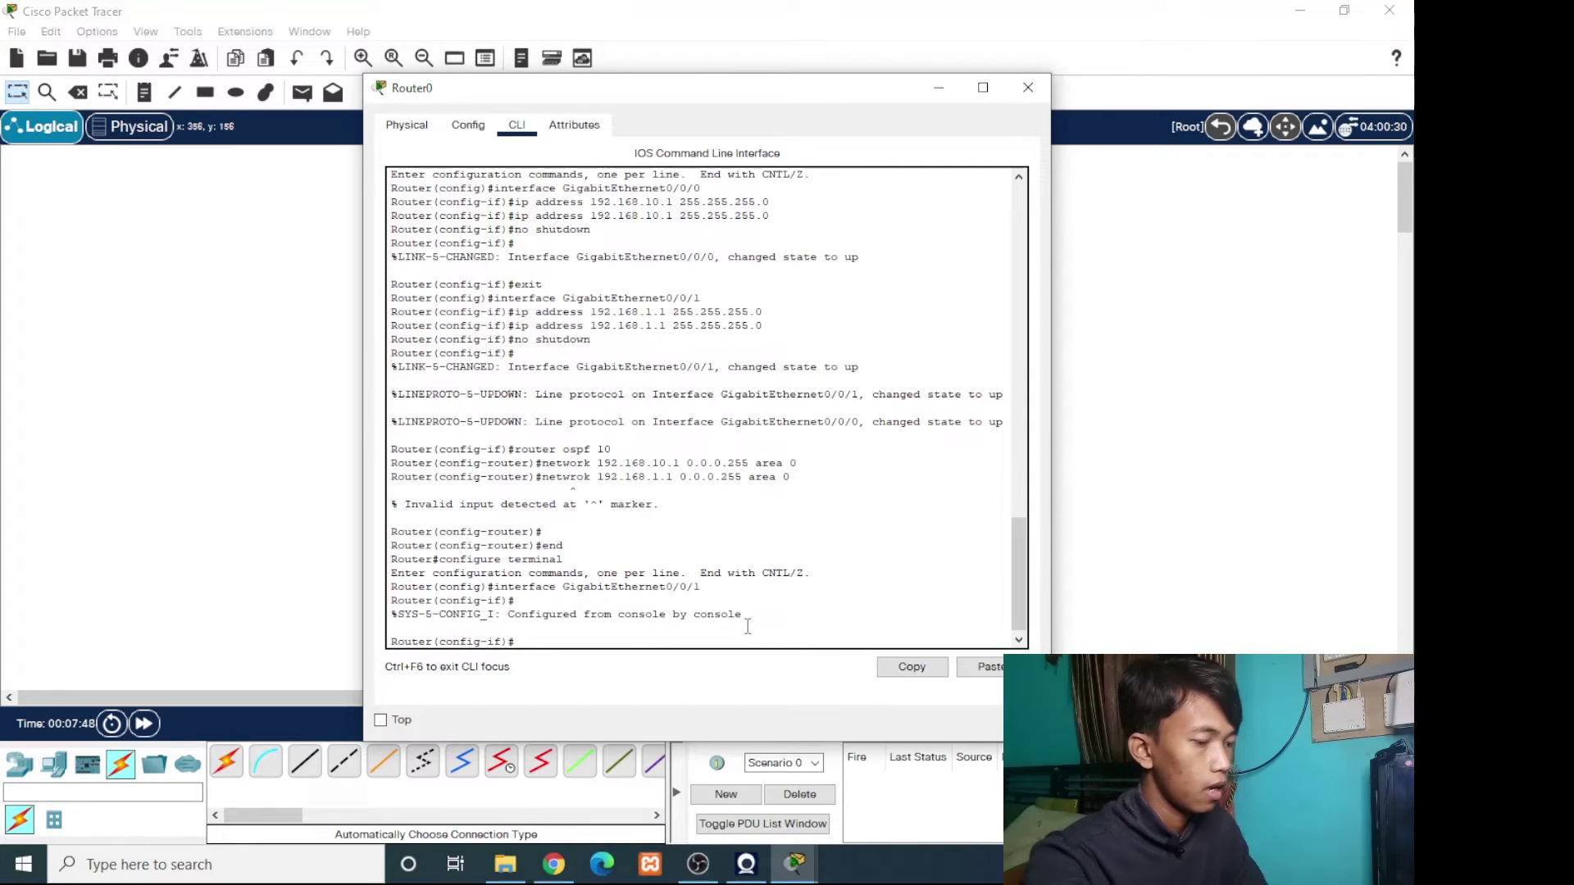
type("router")
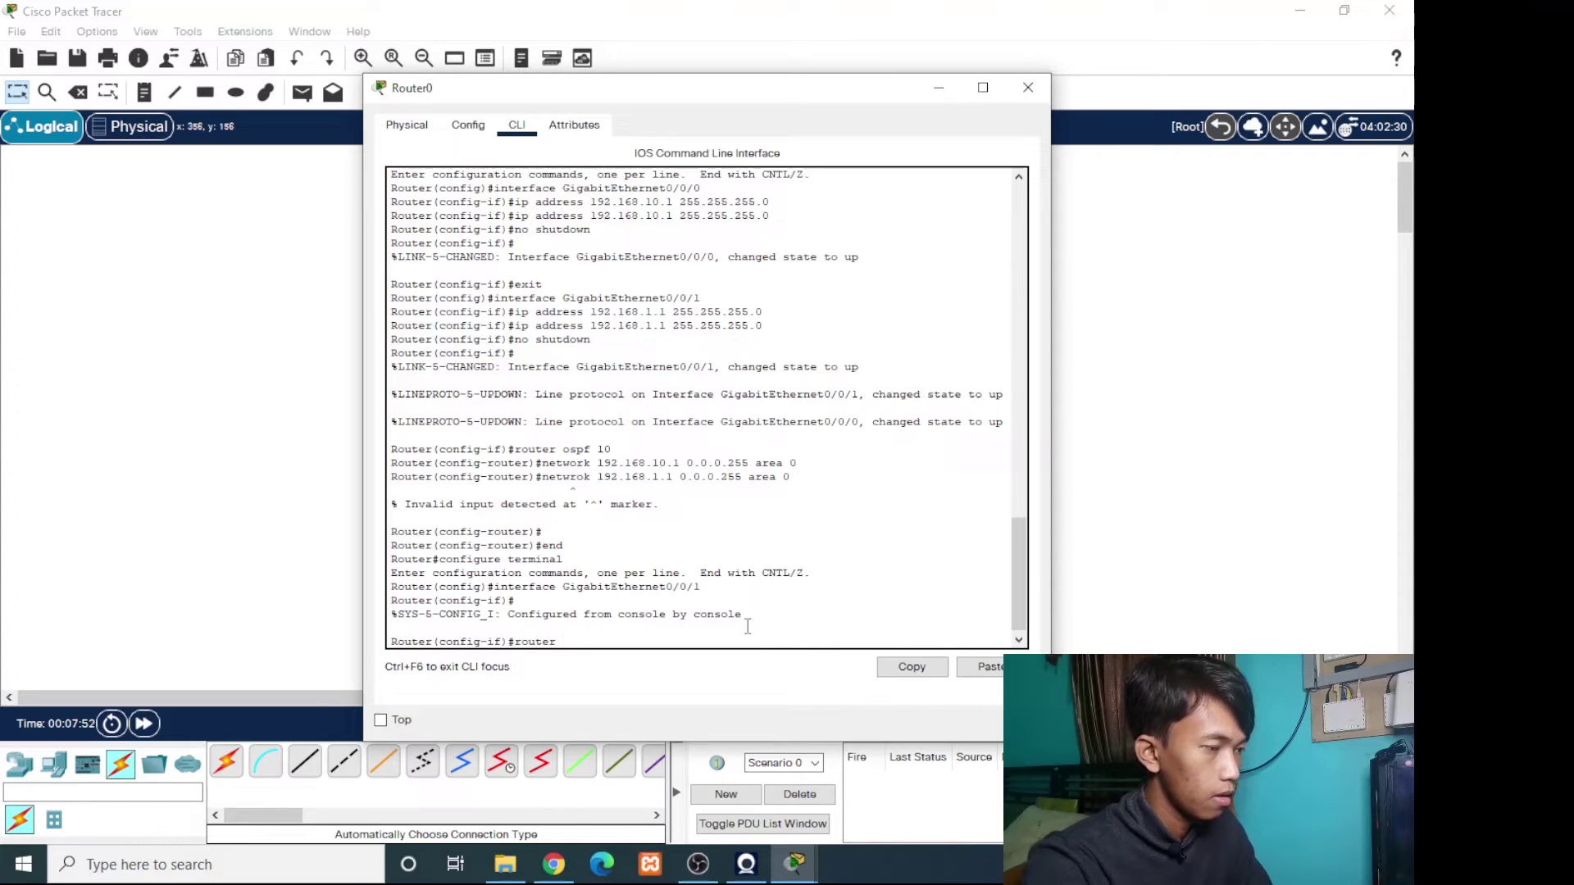
type(" ospf ")
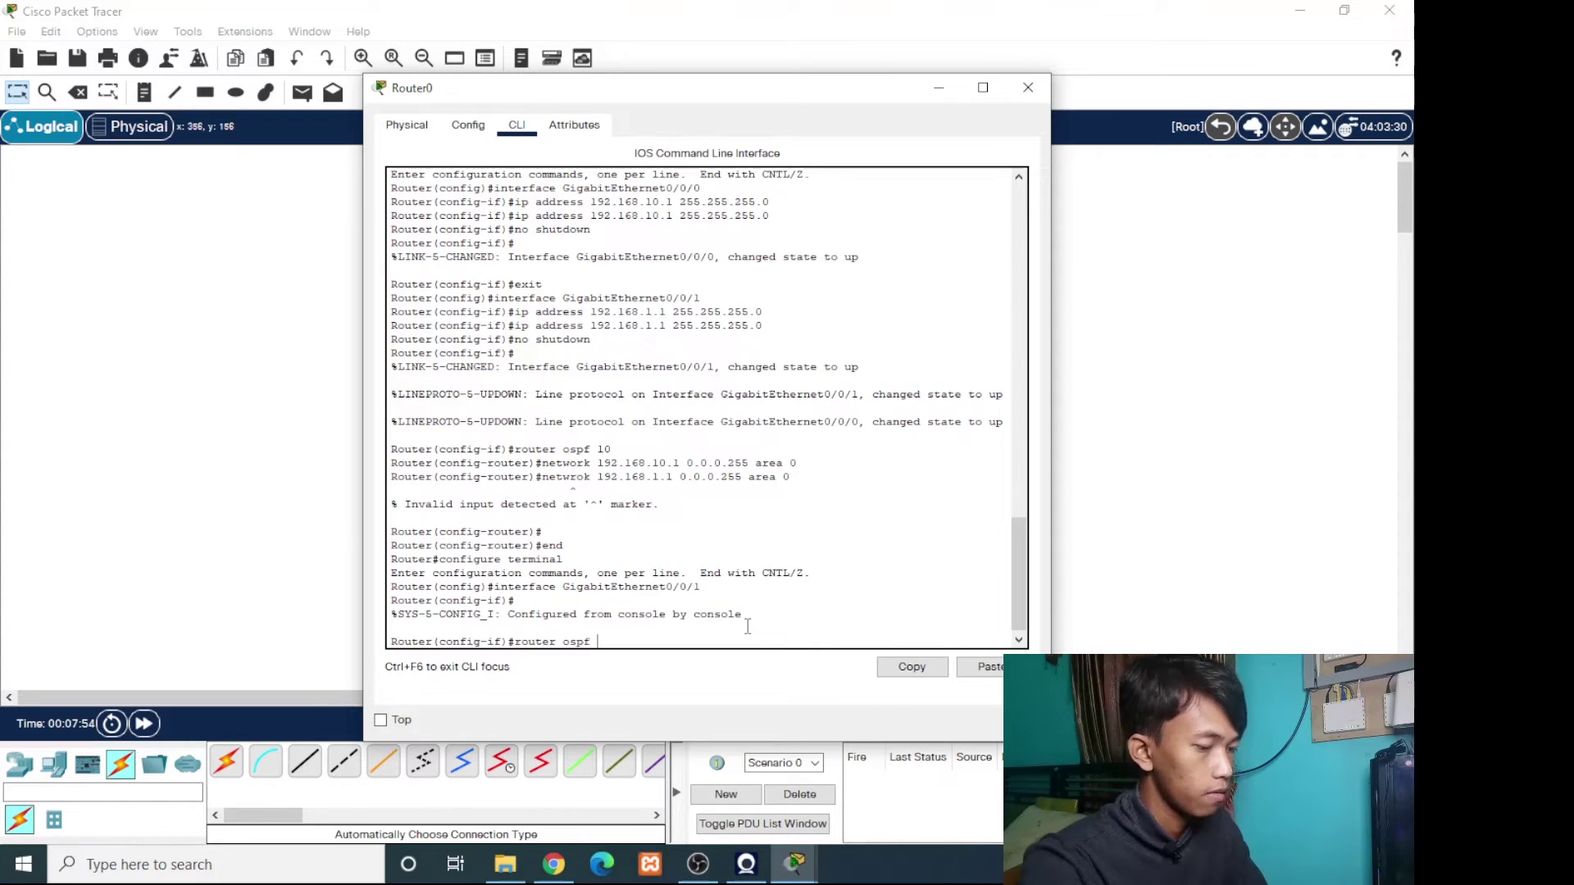
type("10")
key("Return")
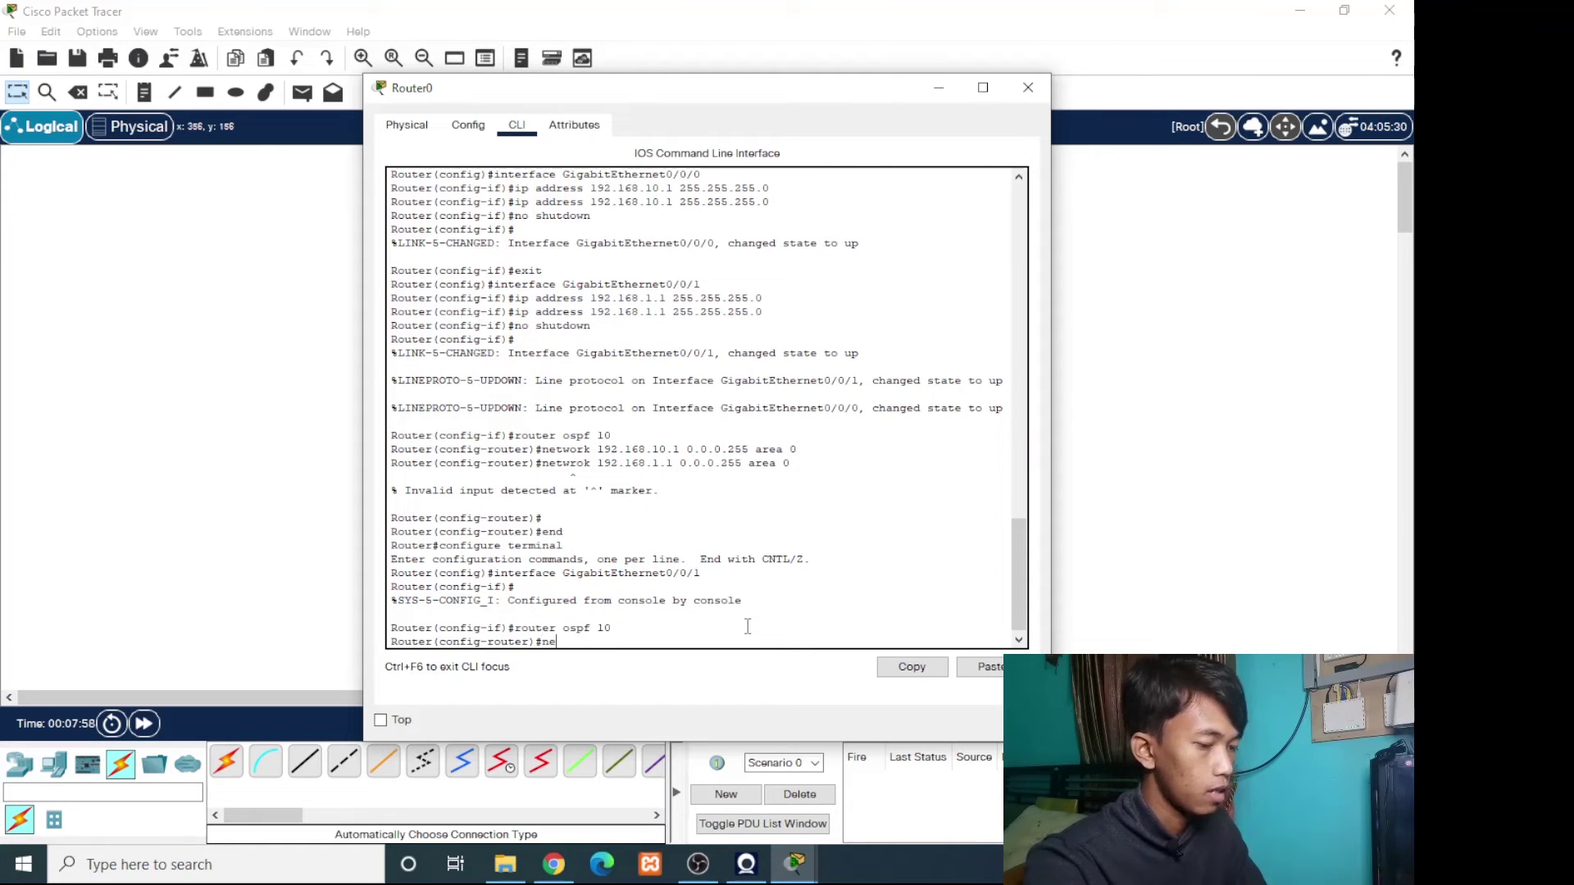
Add network 192.168.10.0 with wildcard mask 0.0.0.255 in area 0 to Router0's OSPF process.
type("netwo")
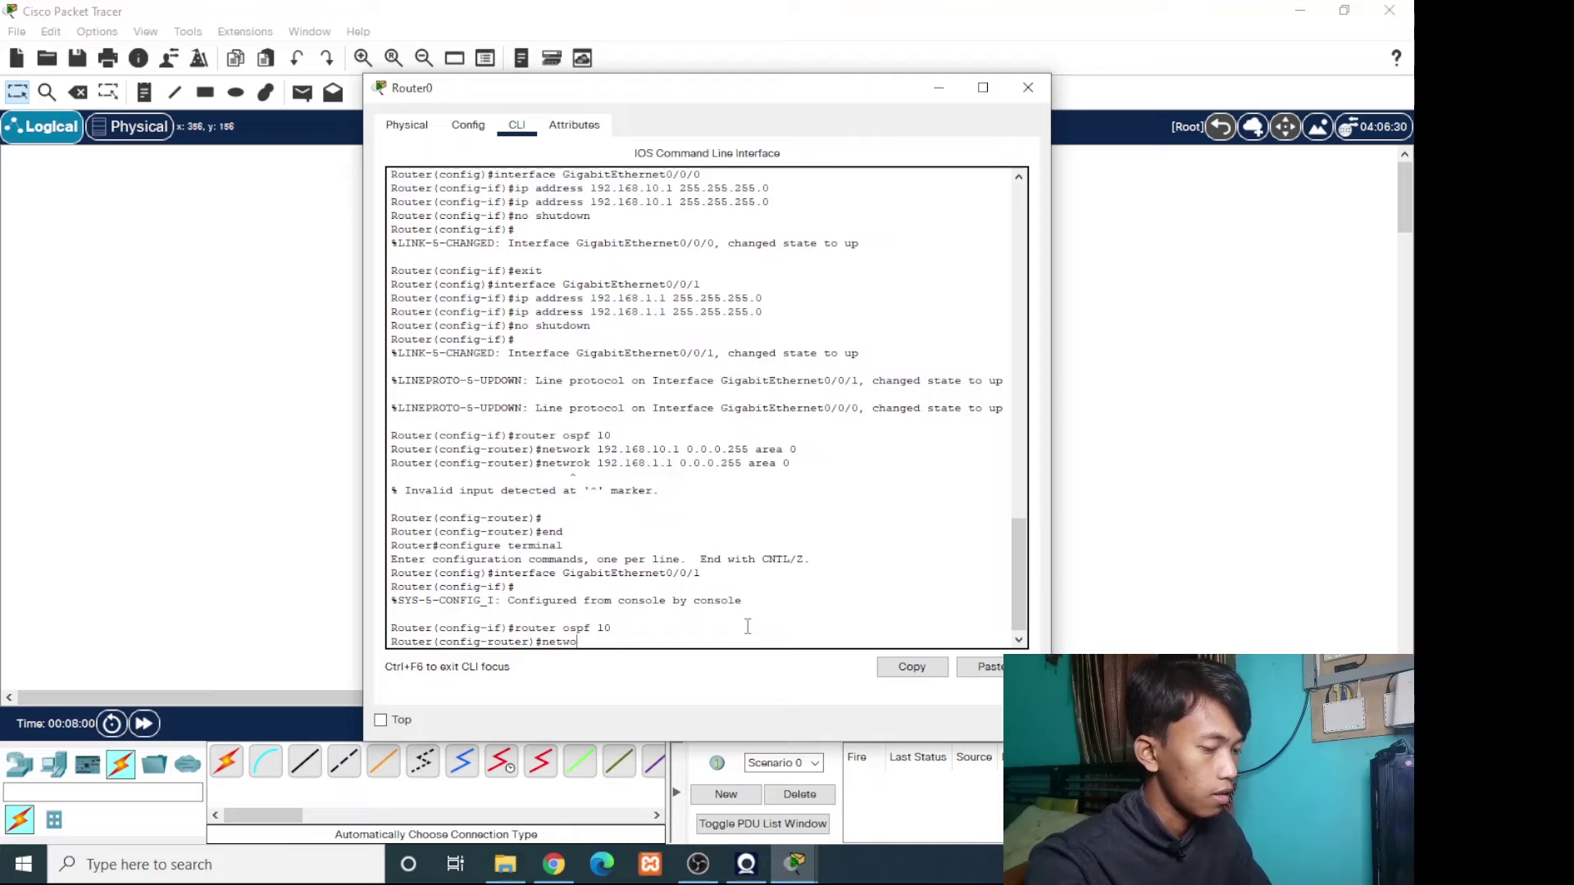
type("rk")
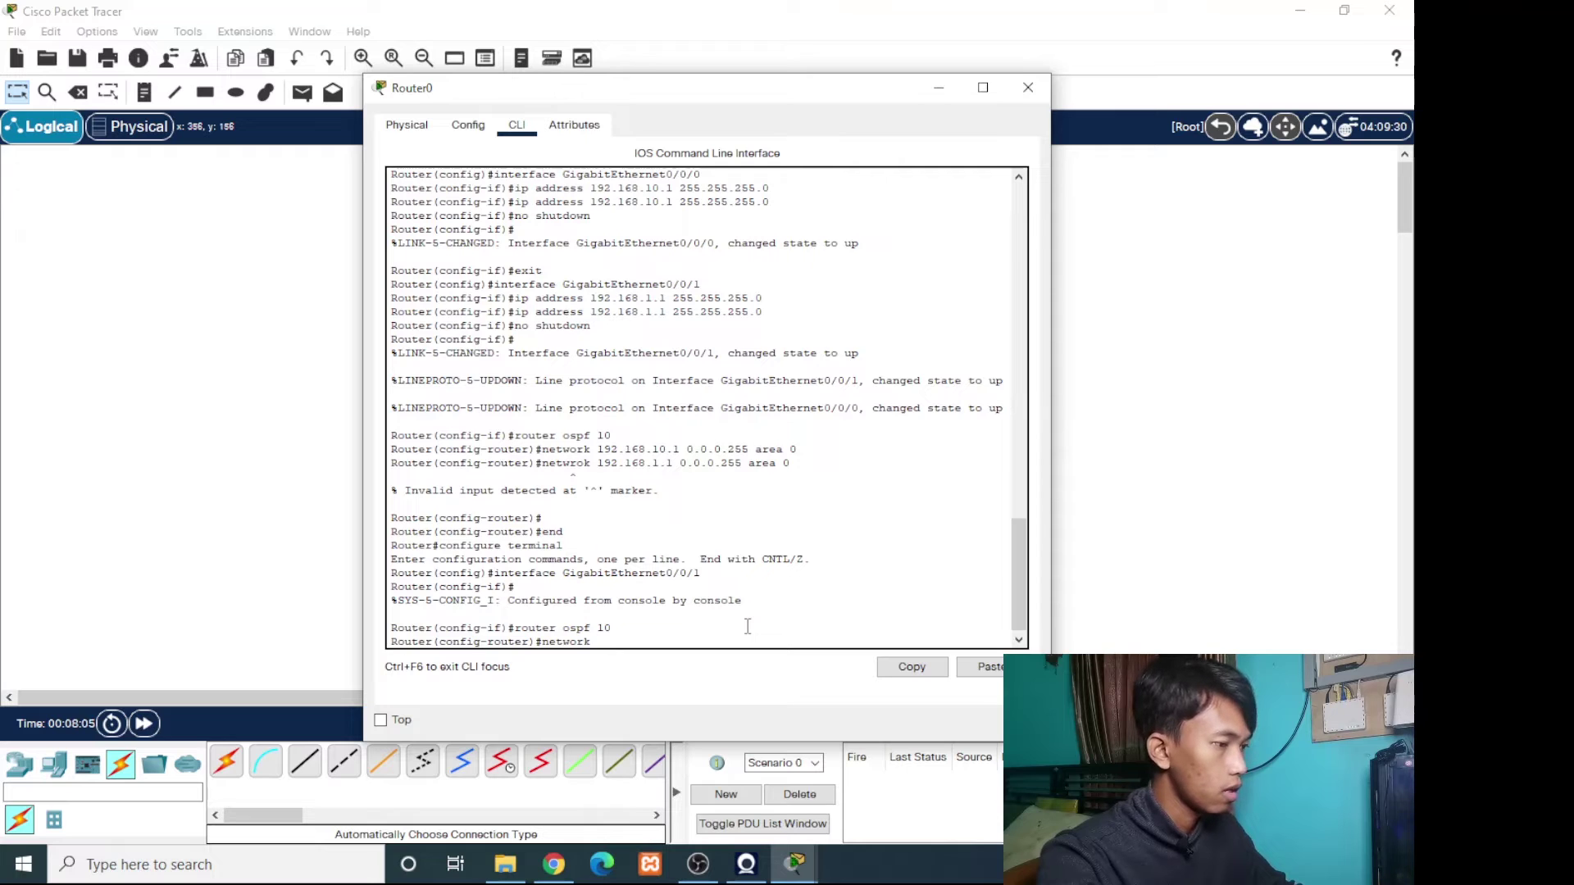
type(" 192.")
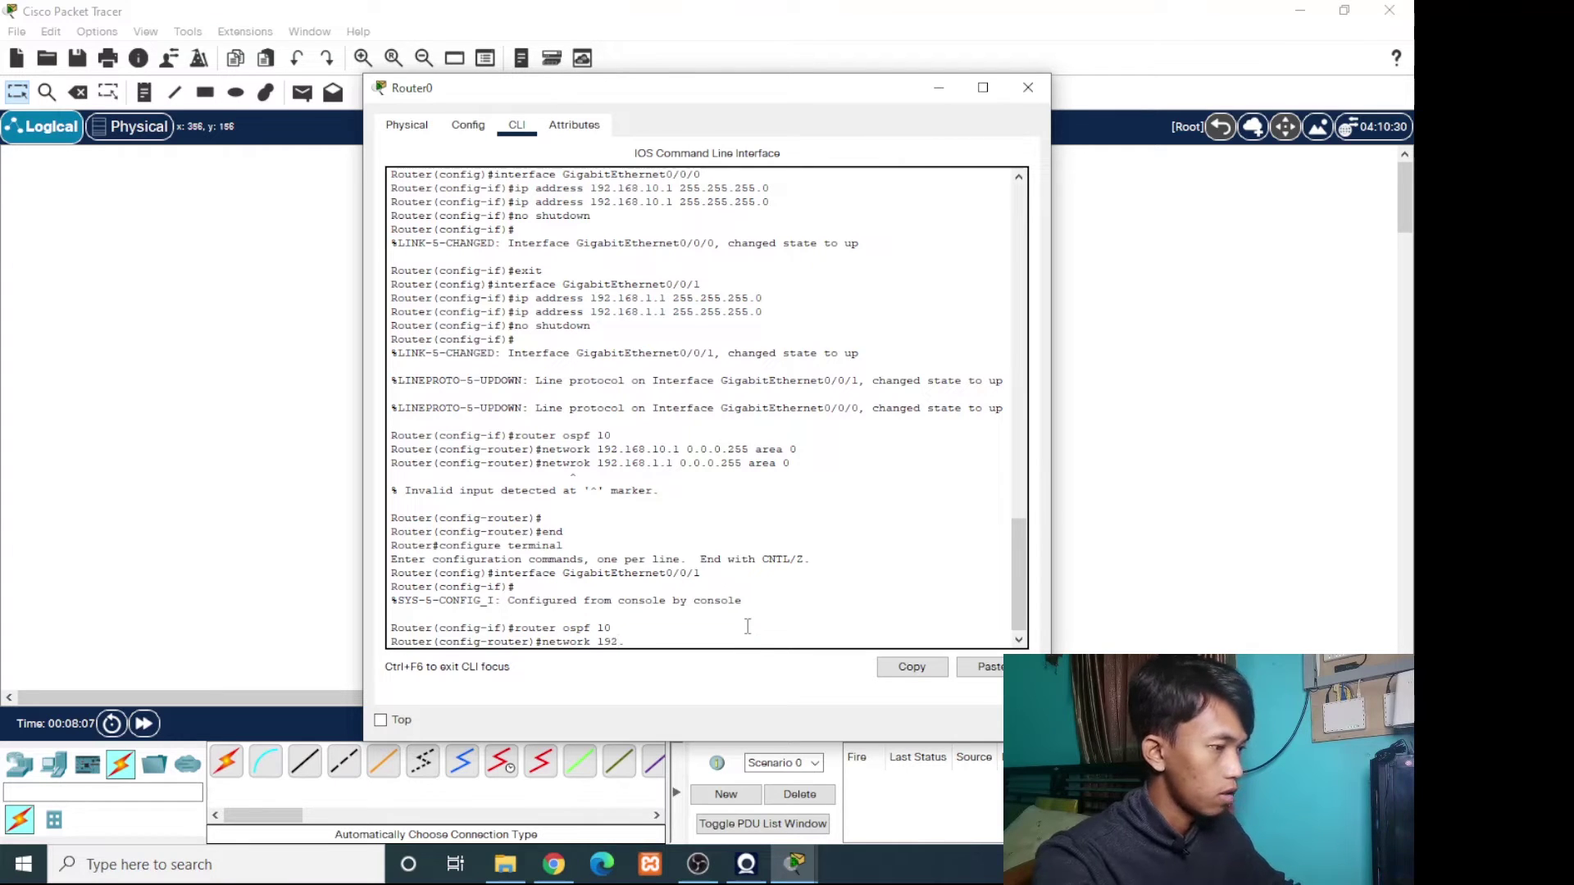
type("160")
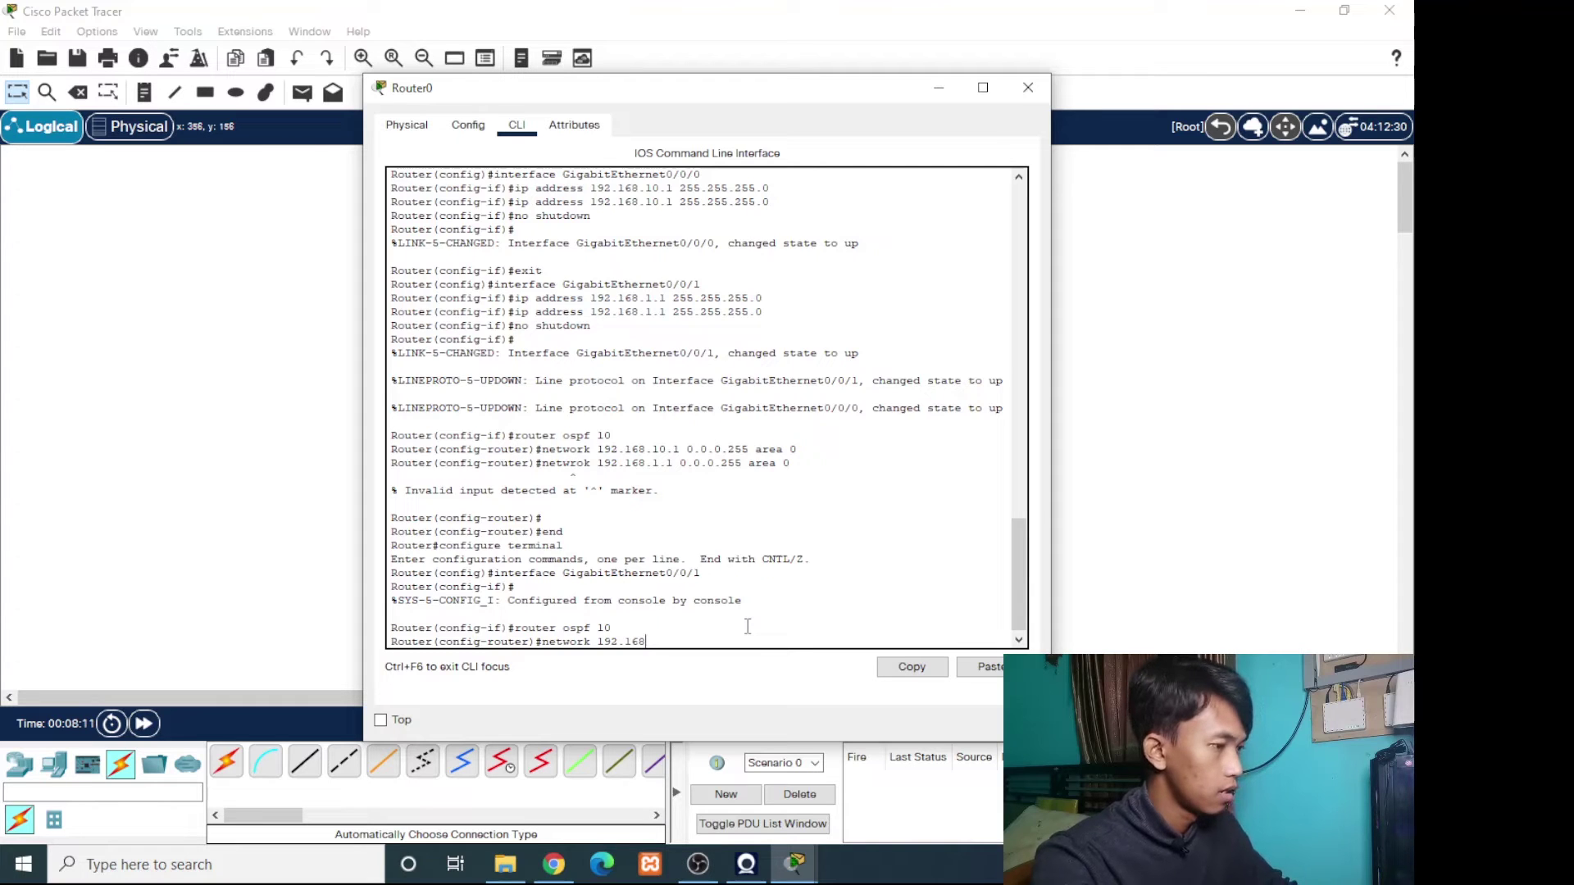
type(".10.")
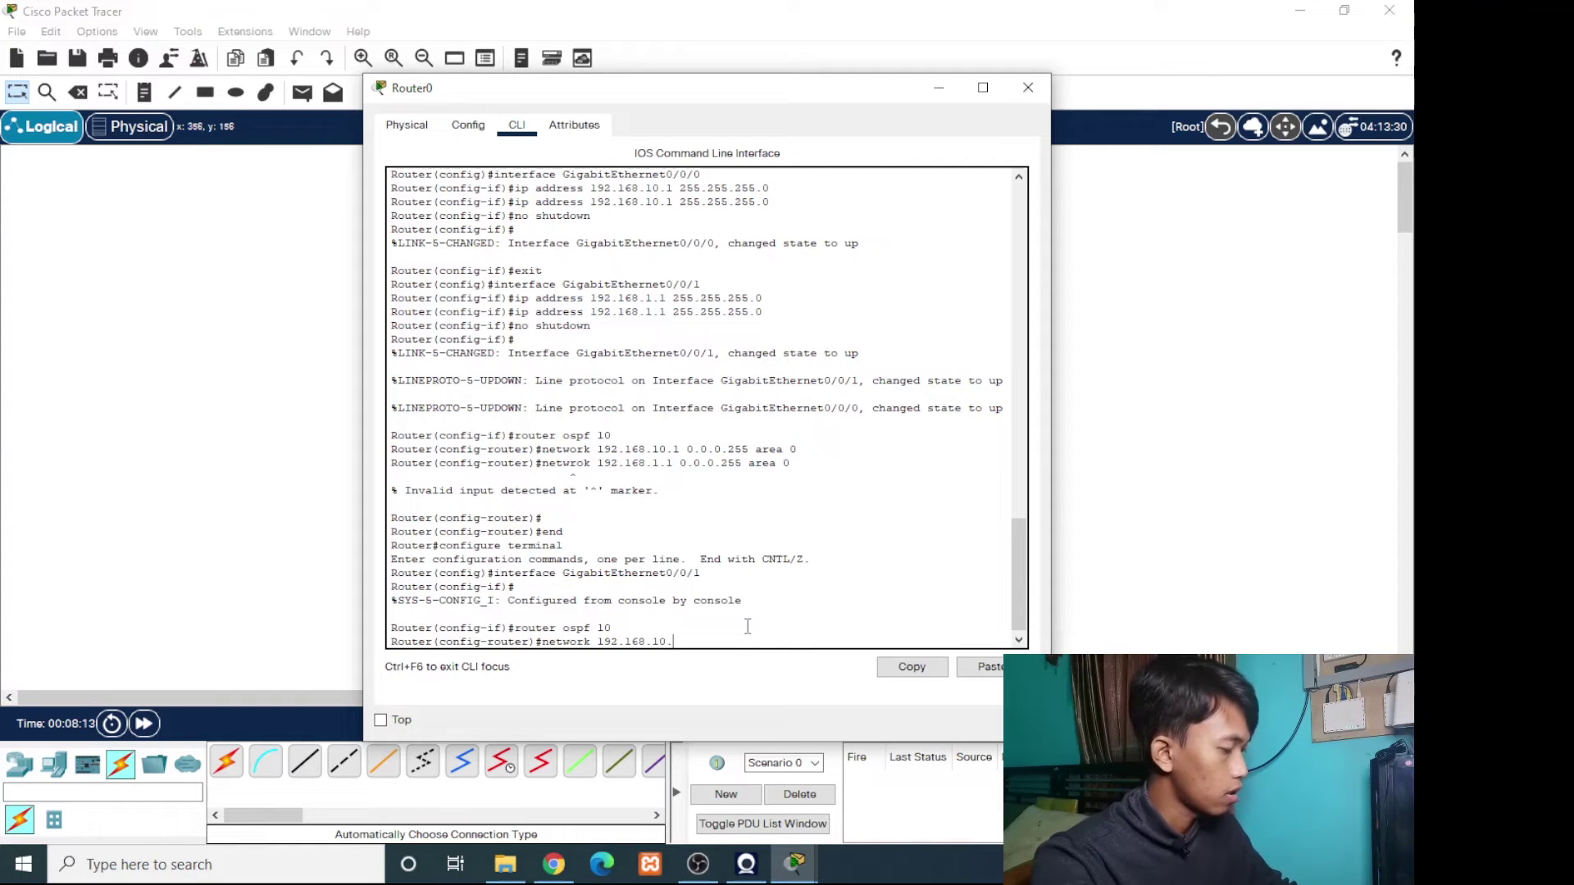
type("1")
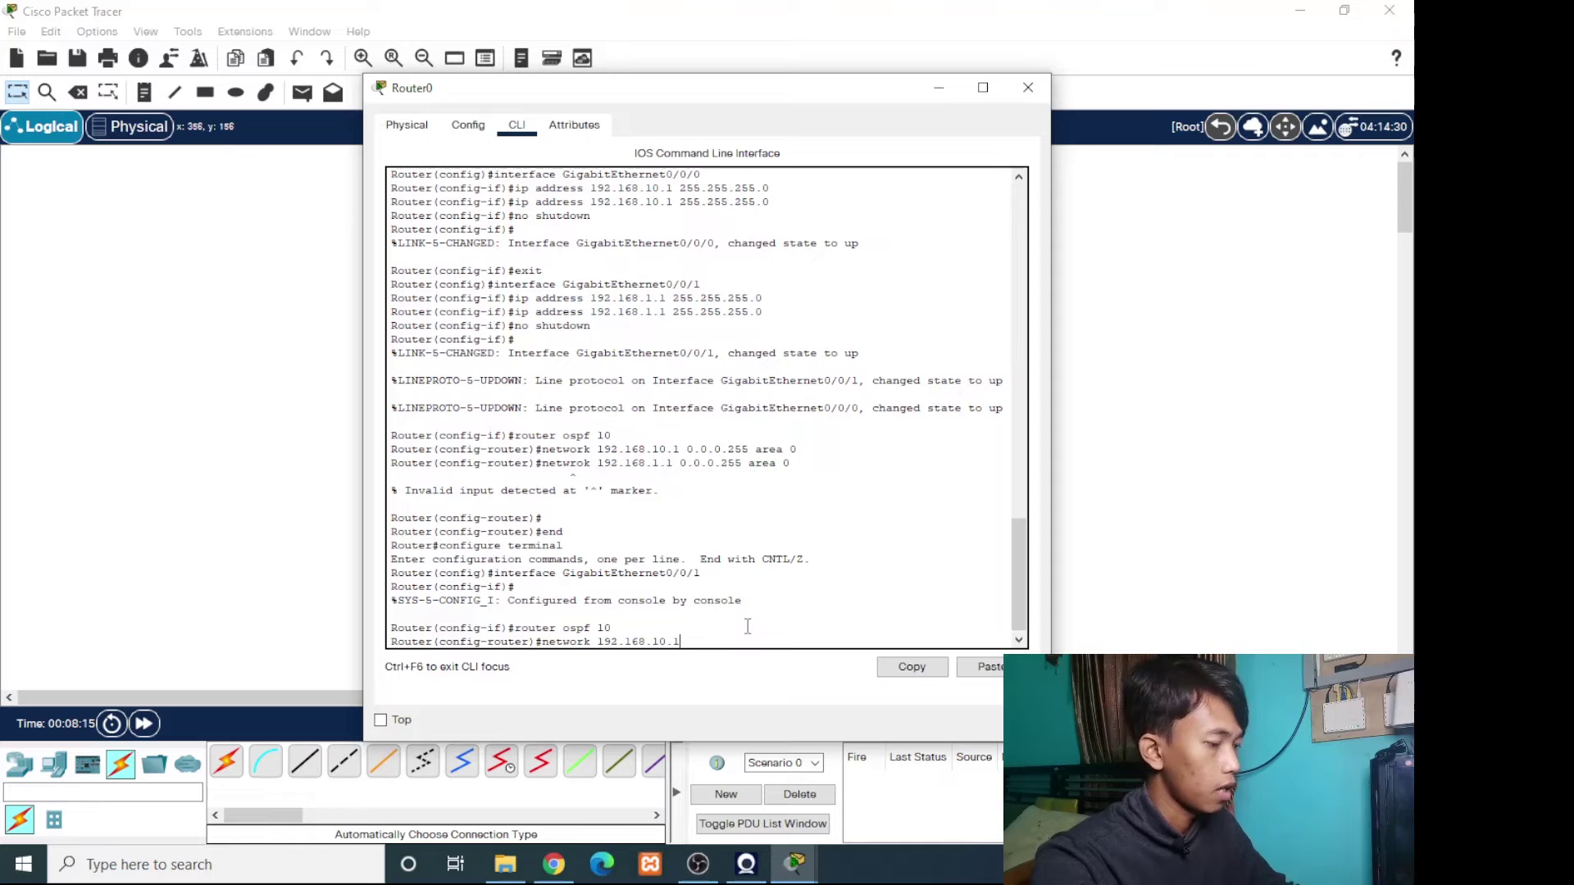
key("BackSpace")
type("0 0")
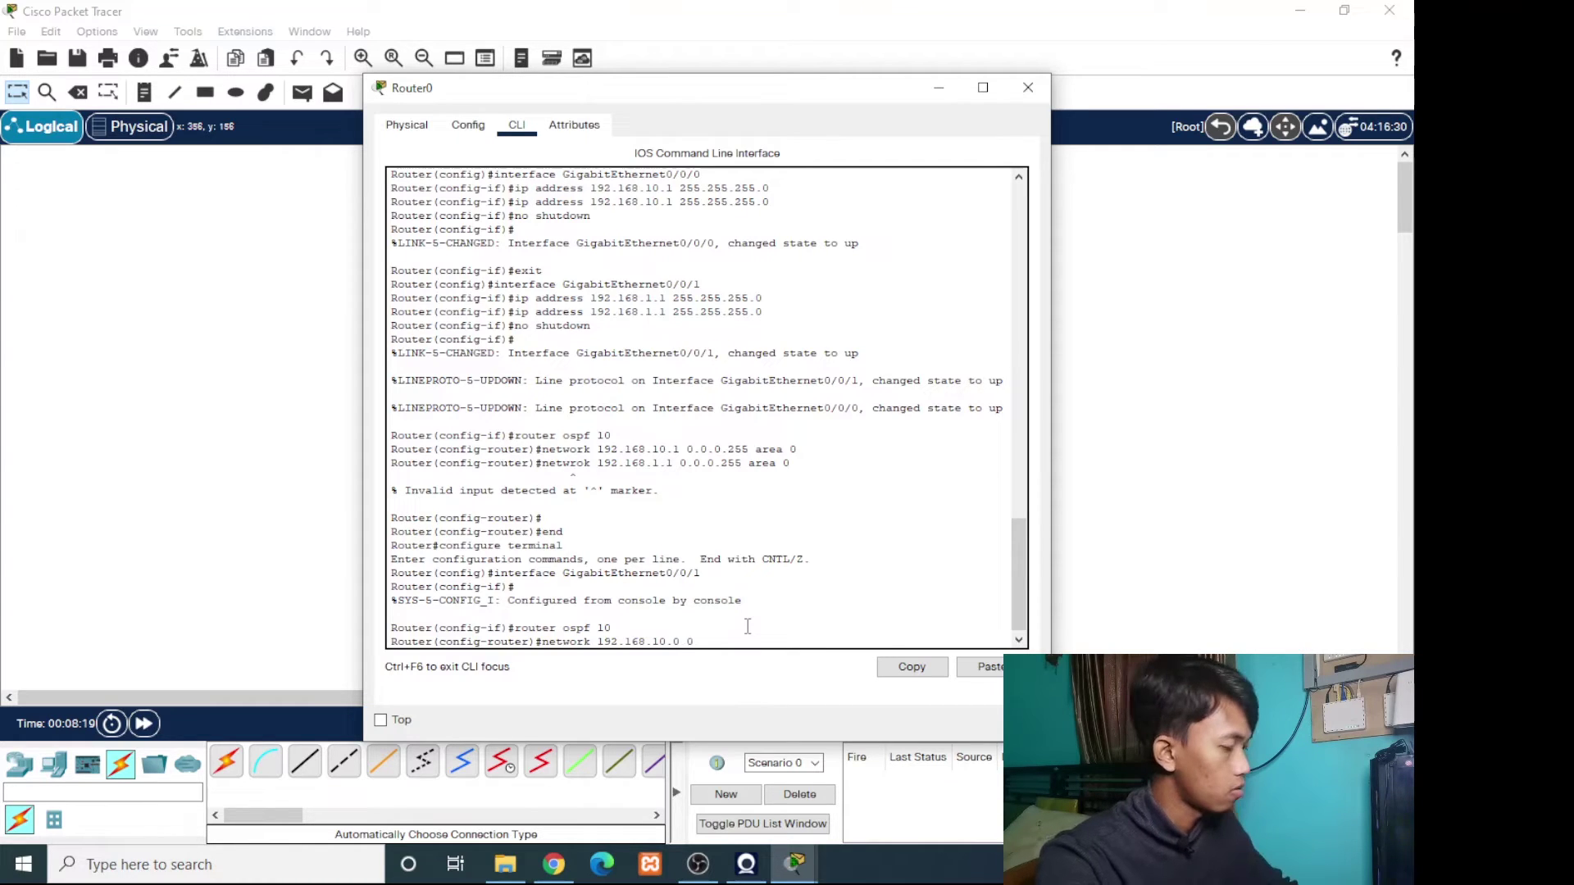
type(" 0.0.0.2")
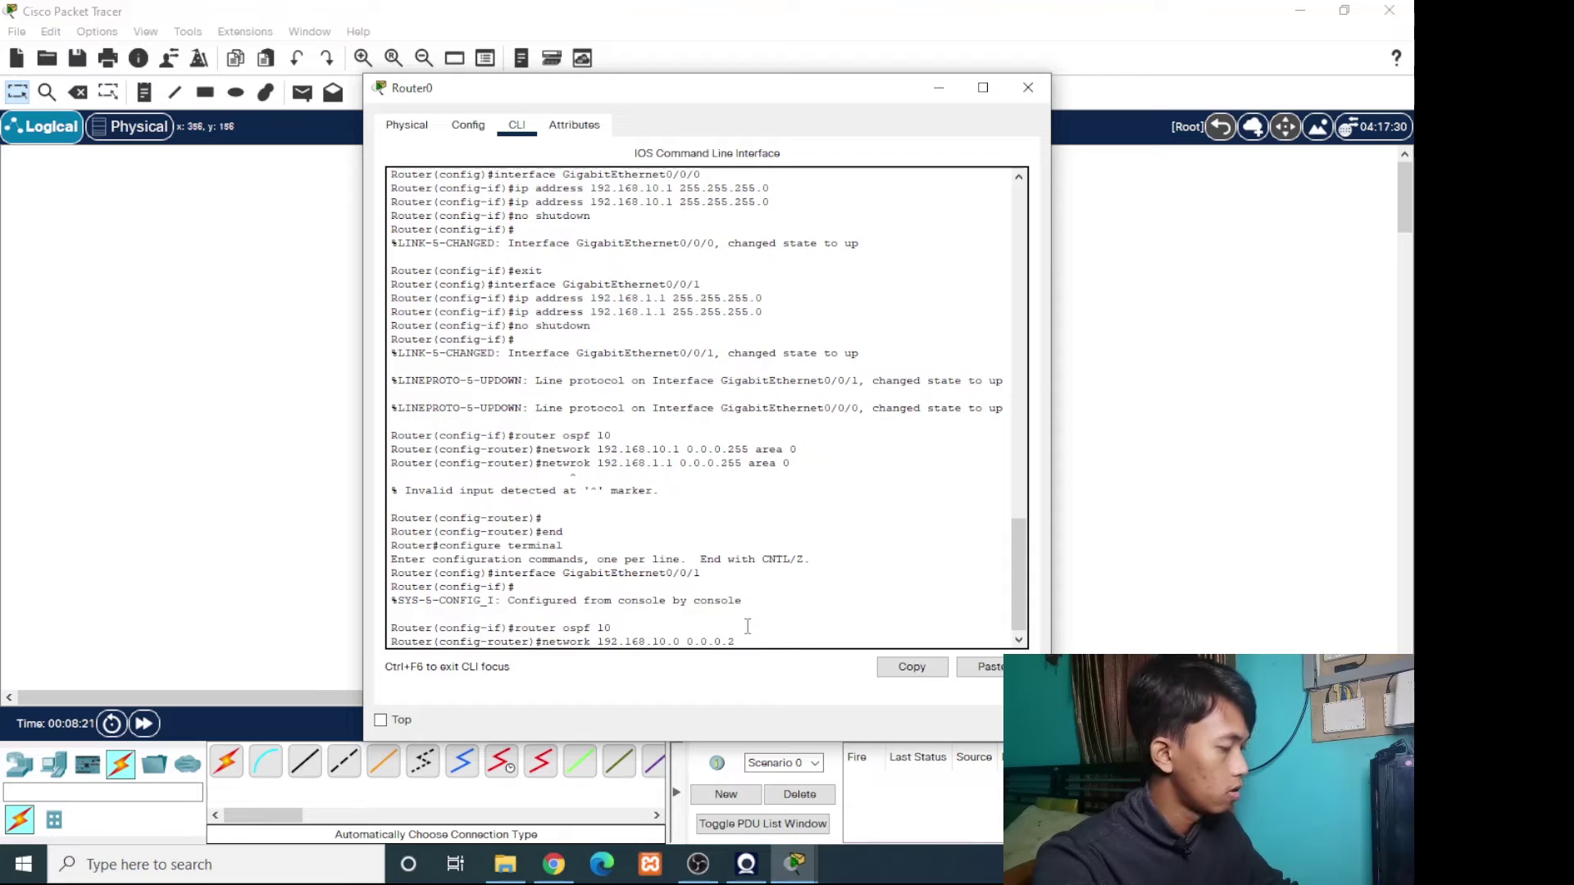
type("55 ar")
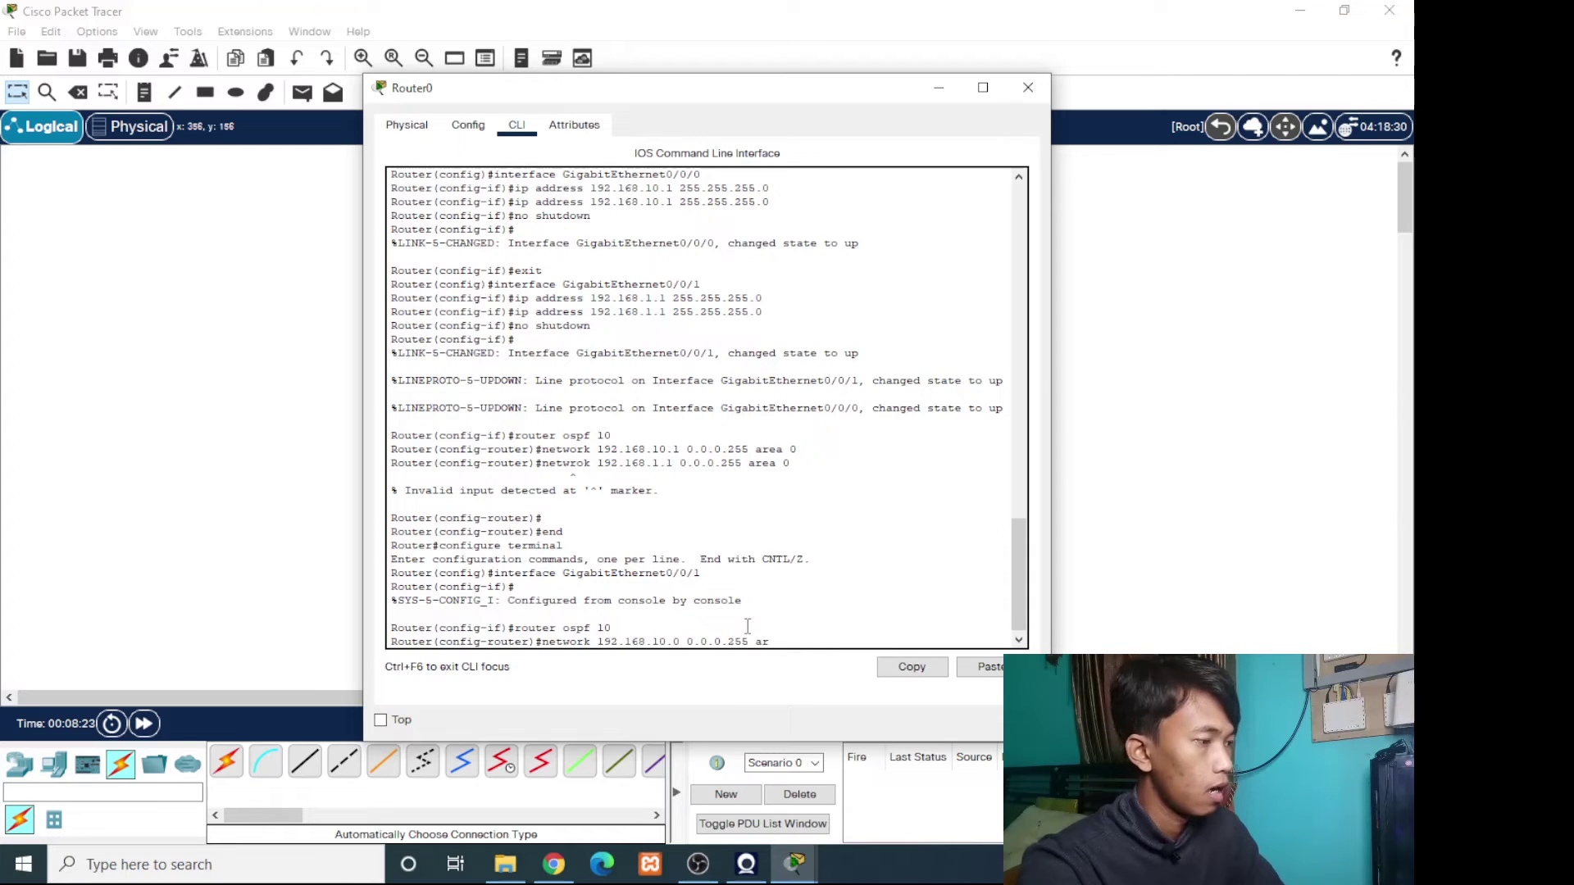
type("ea 0")
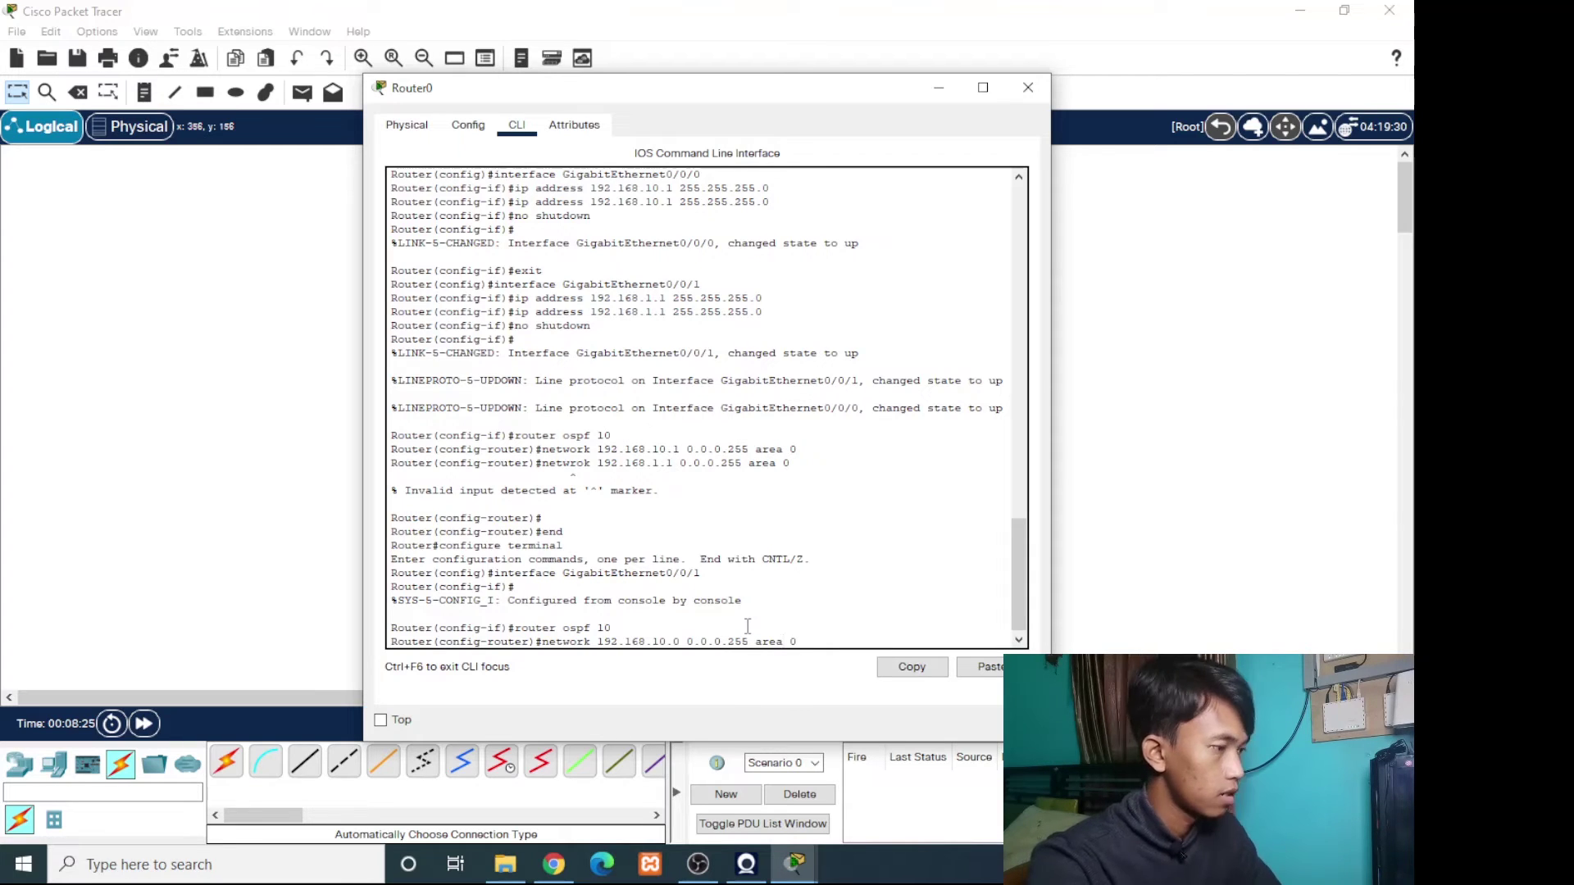
key("Return")
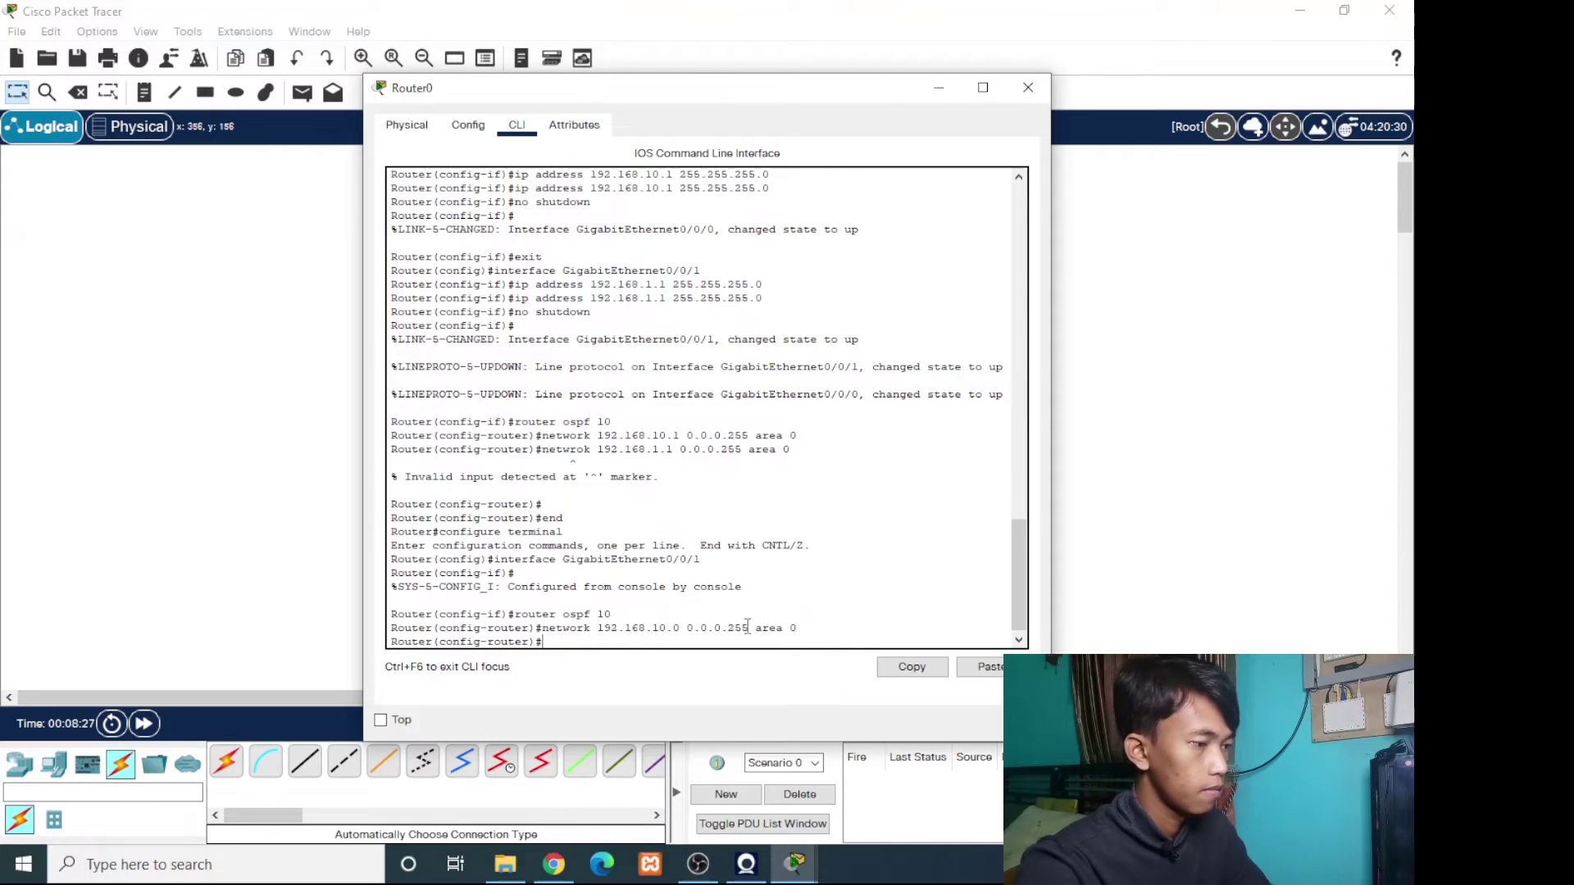
Add network 192.168.1.0 with wildcard mask 0.0.0.255 in area 0 to Router0's OSPF process.
type("ne")
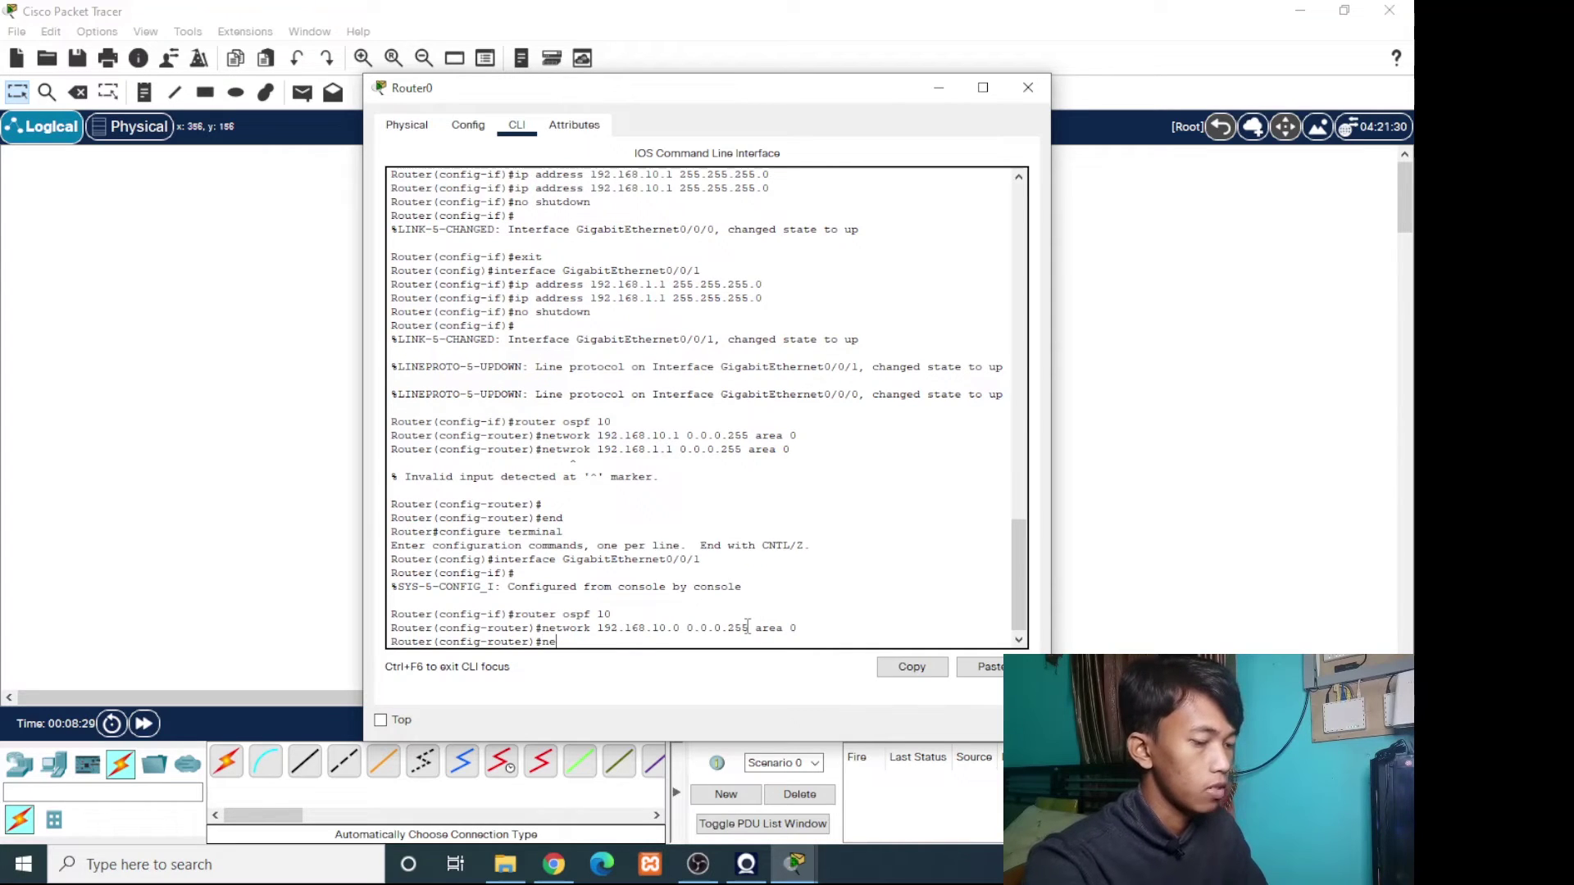
type("tw")
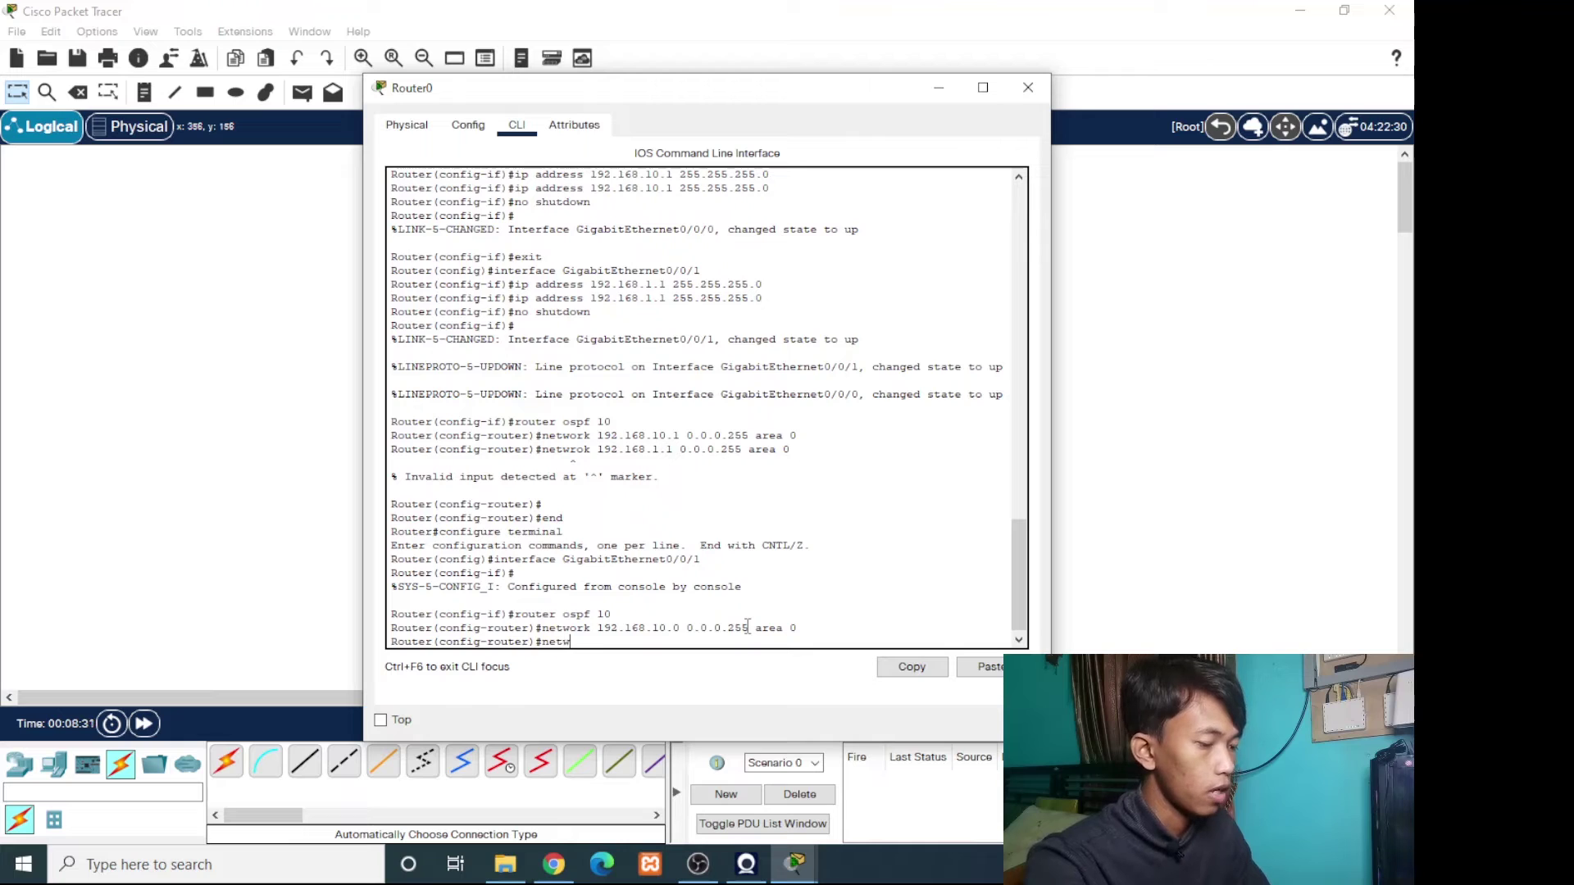
type("ork ")
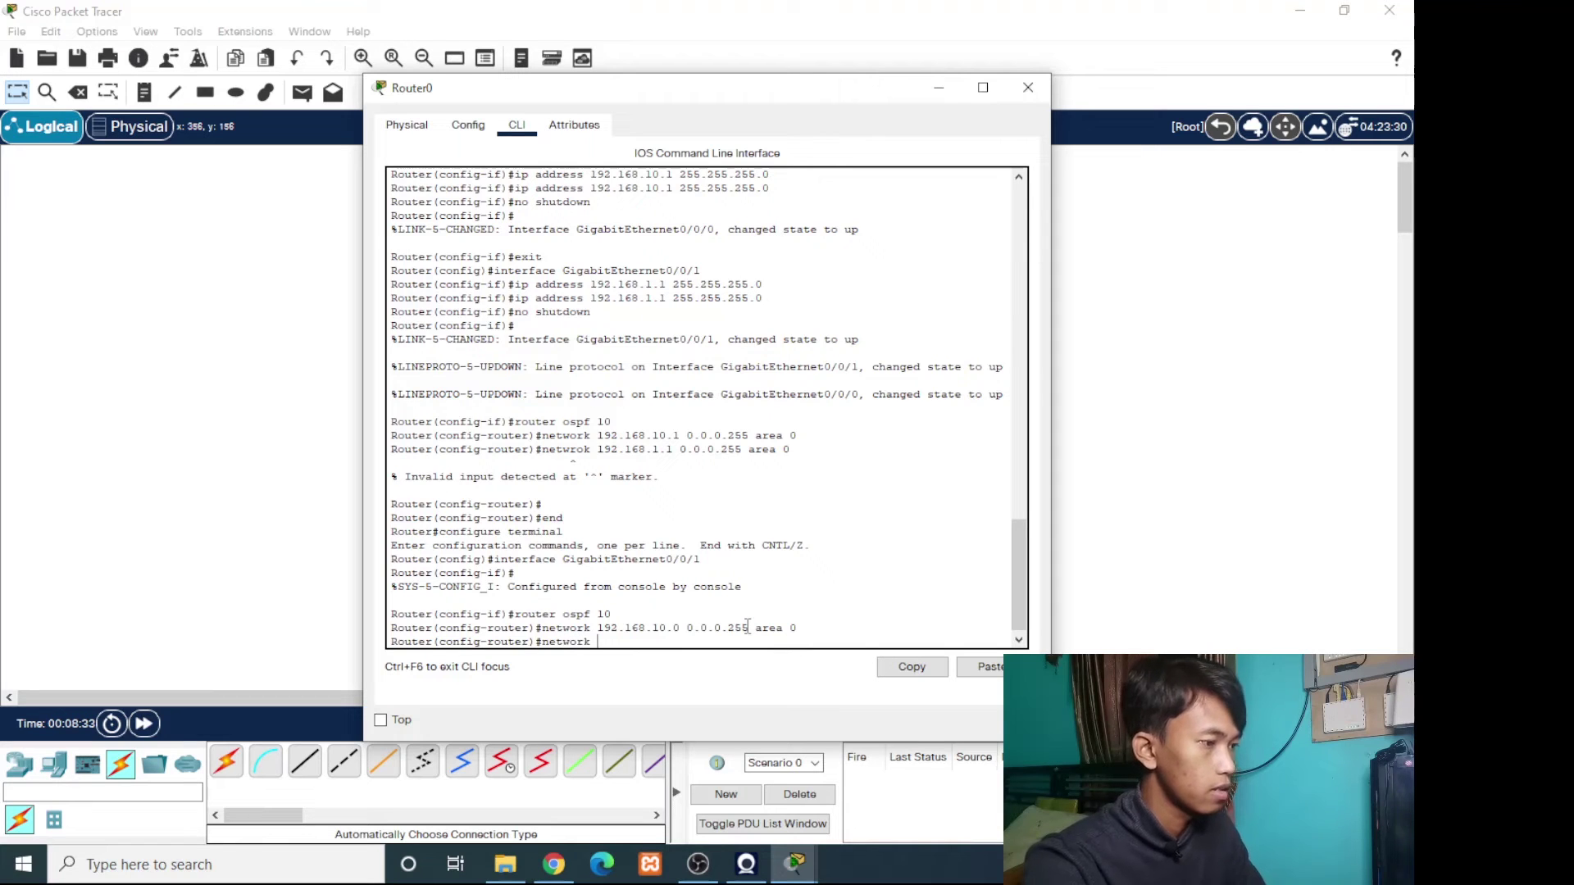
type("192.16")
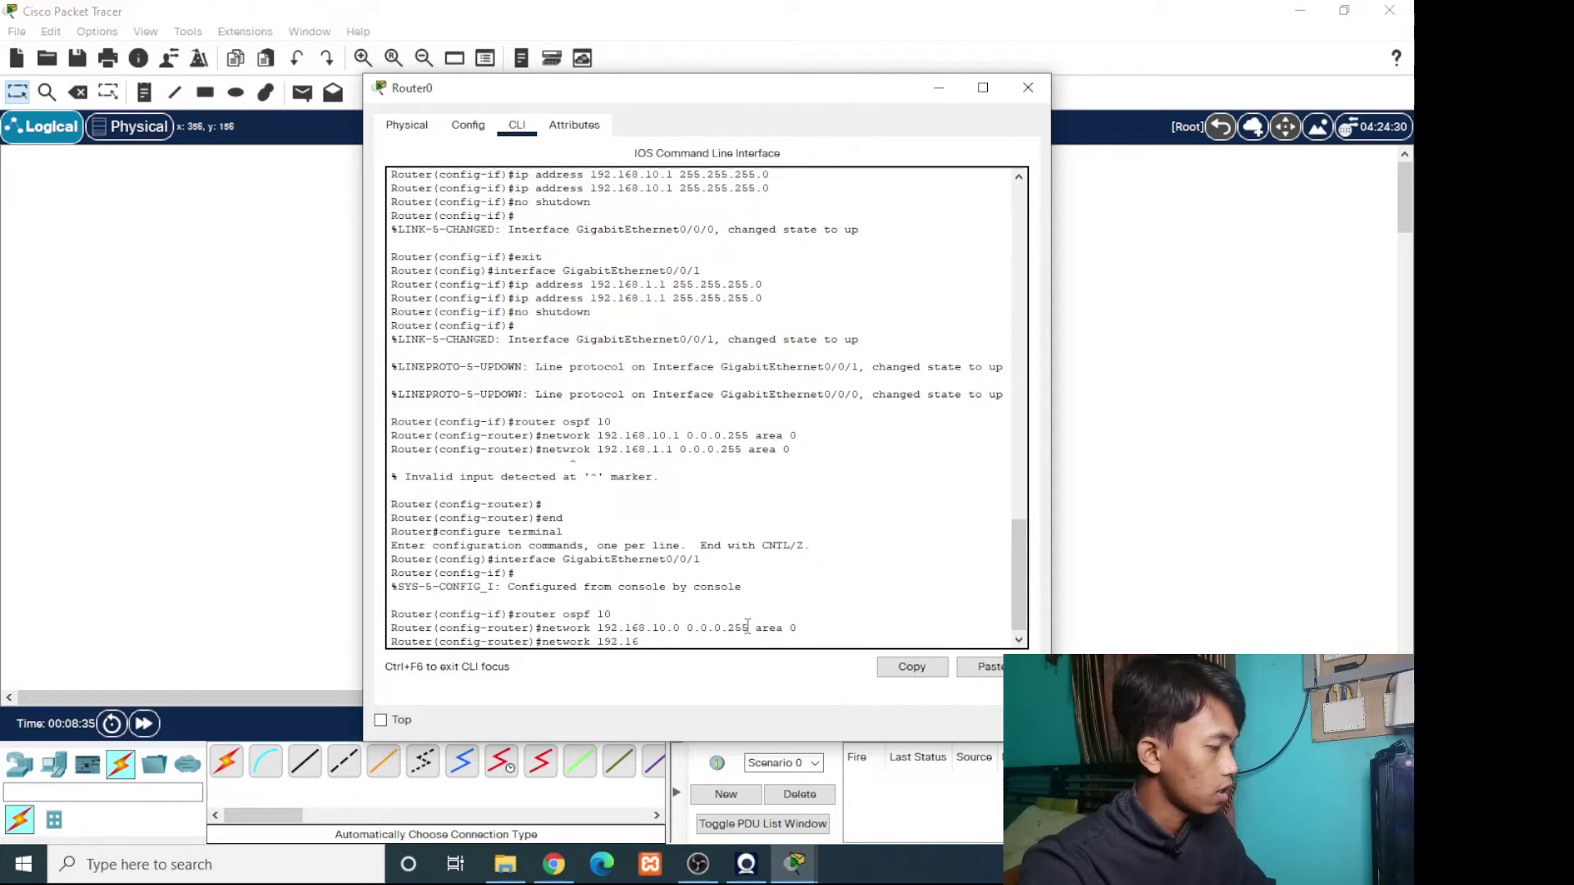
type("8")
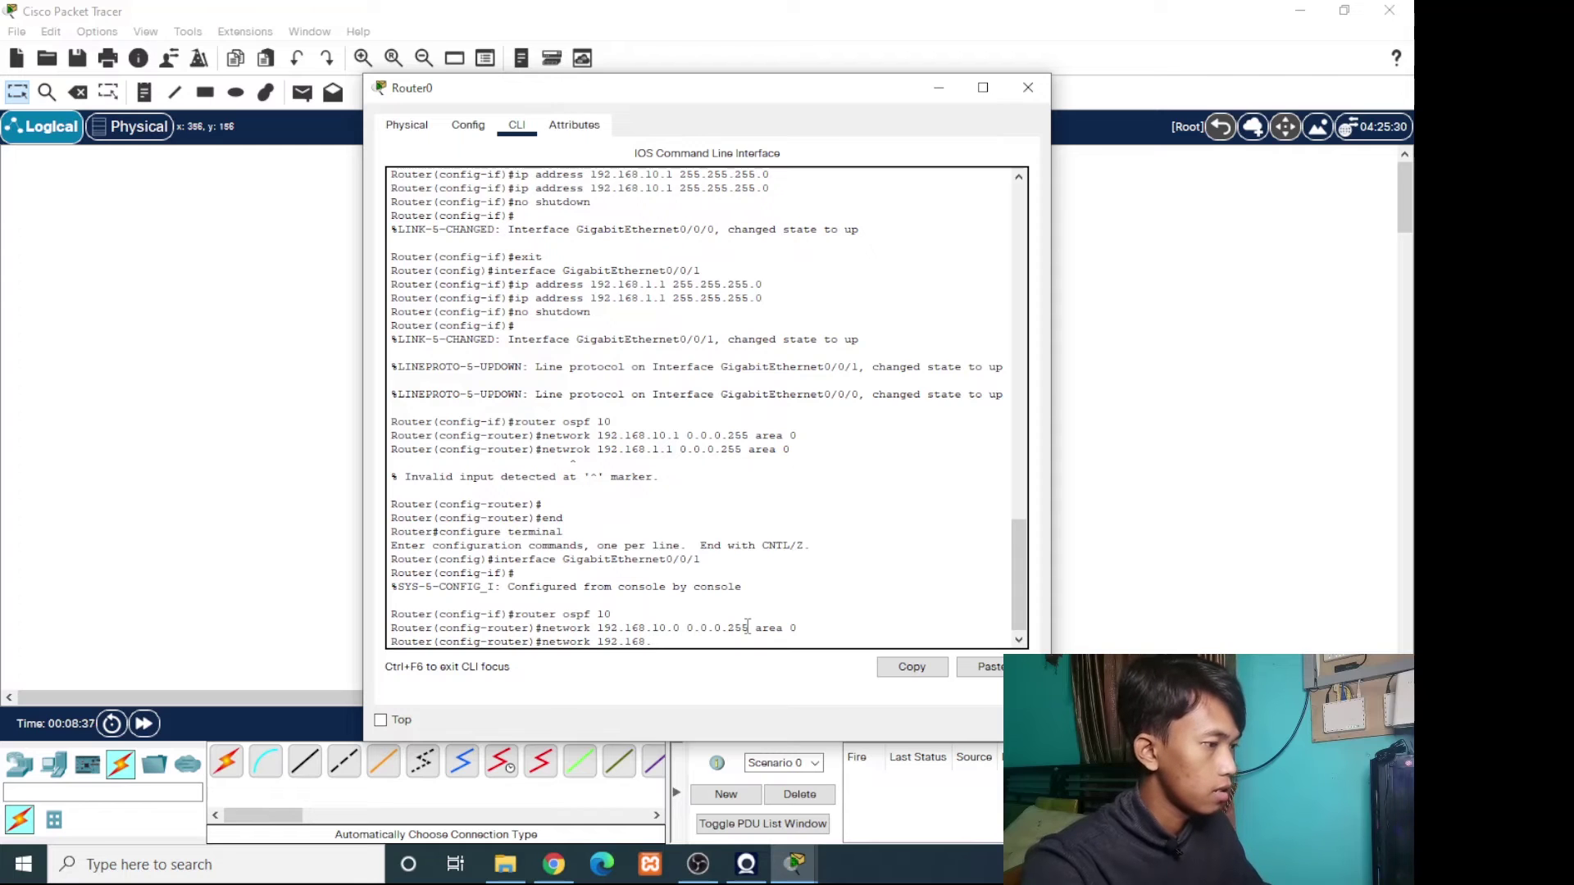
type(".1.0 ")
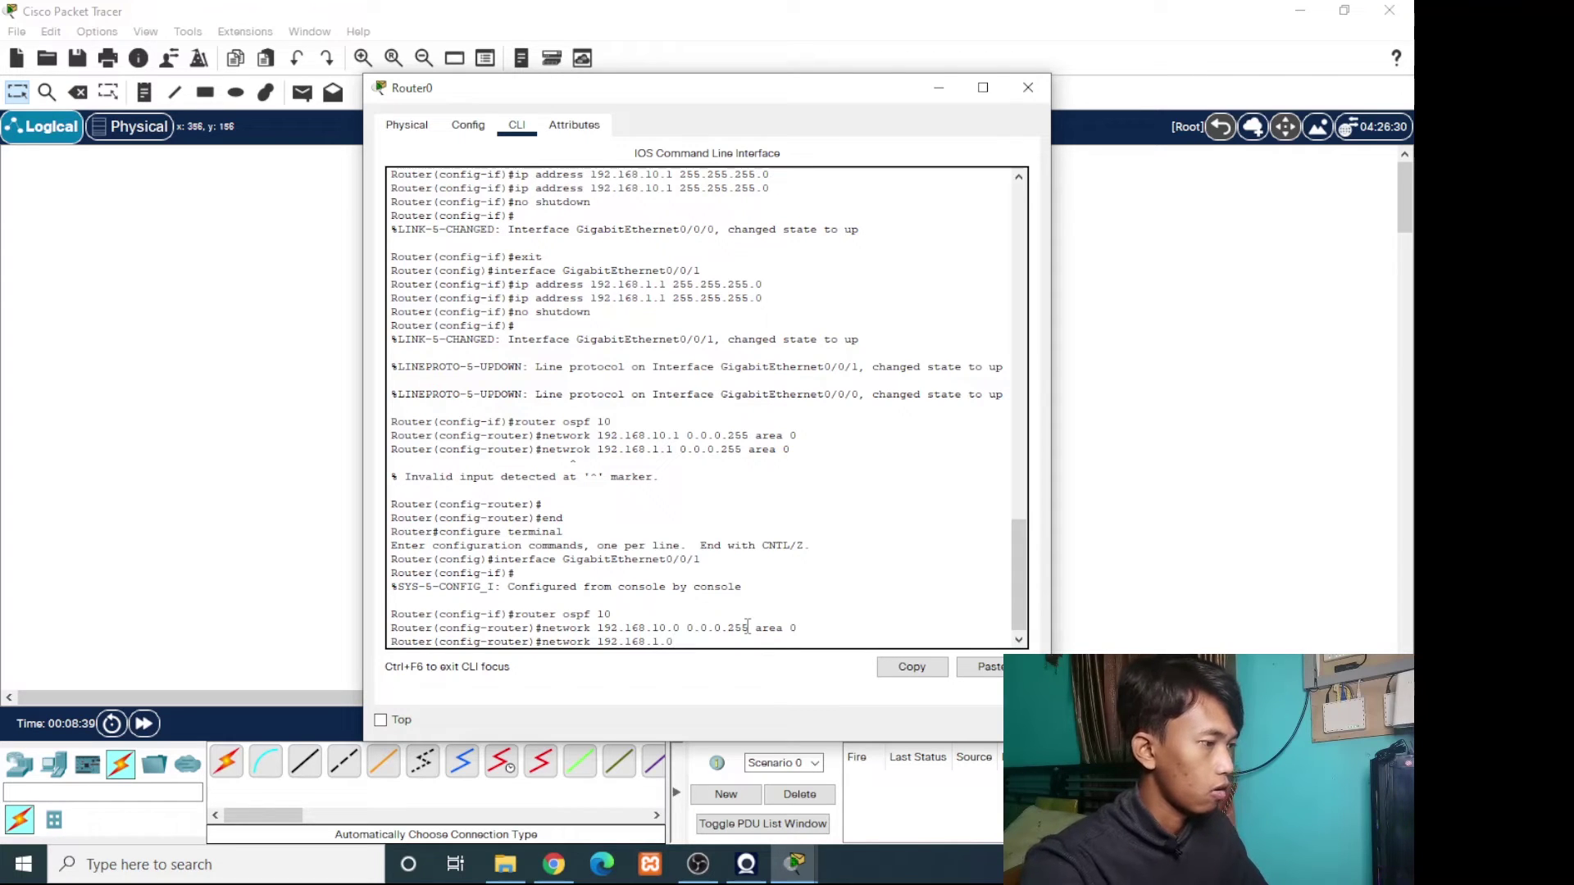
type("0.0.0.")
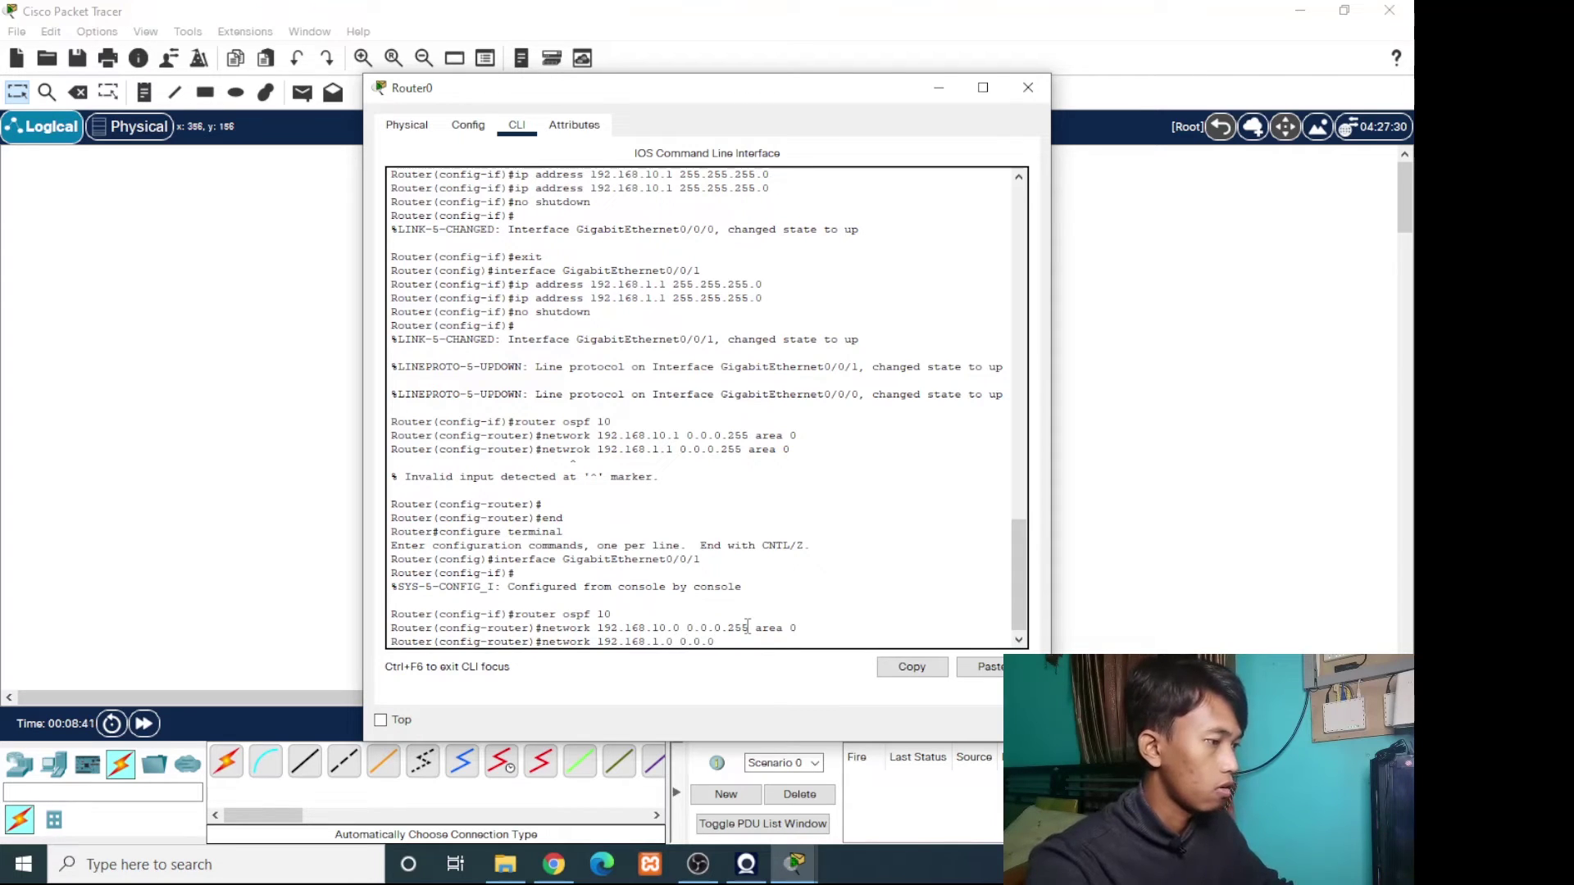
type("255 ")
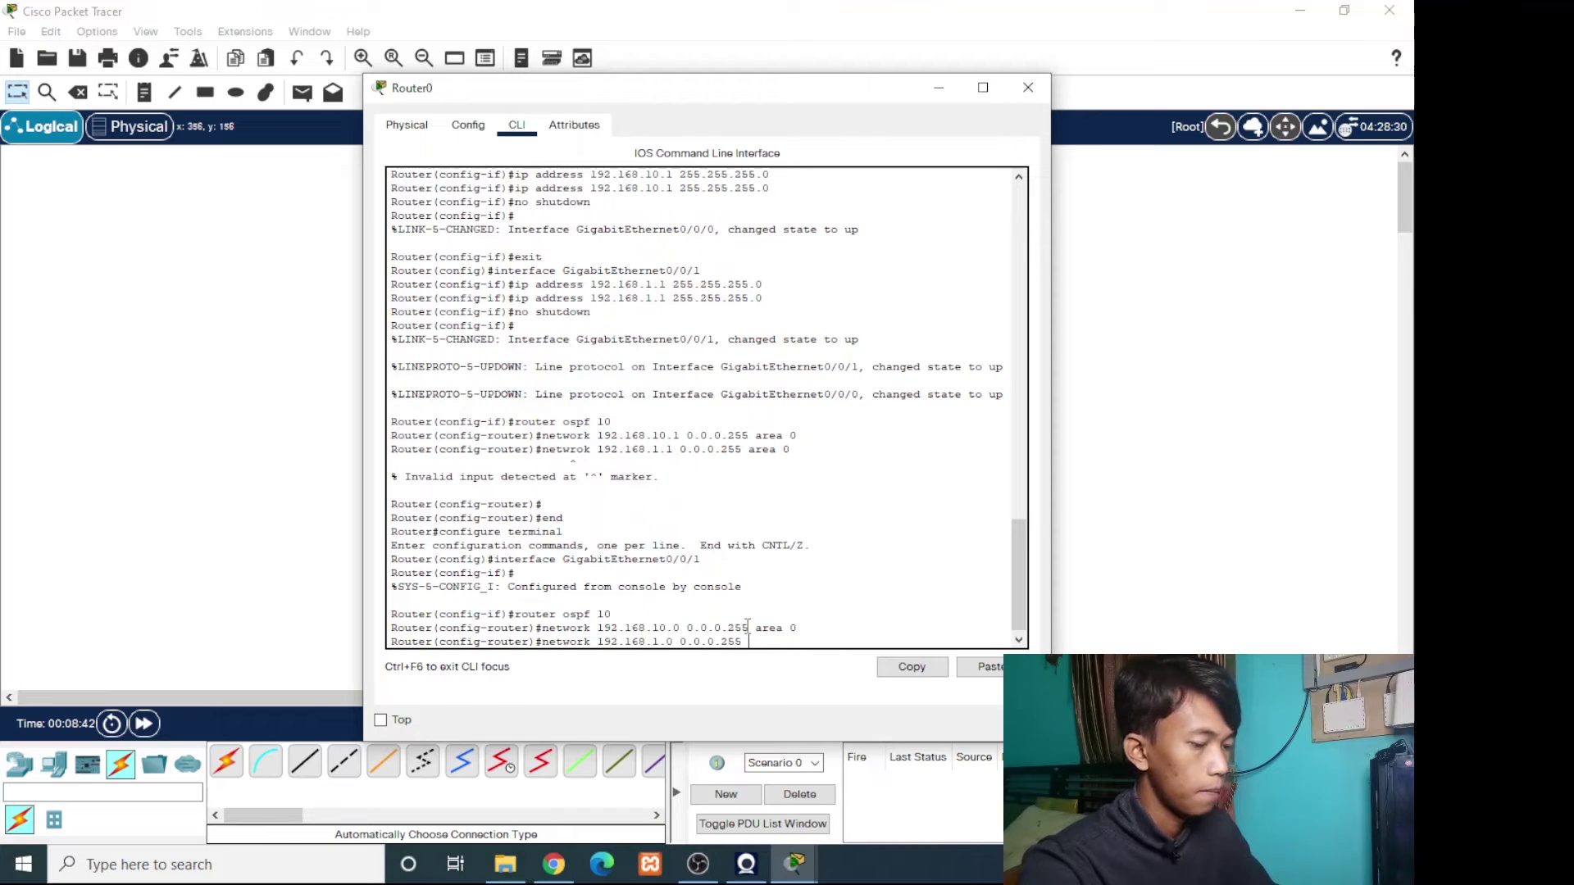
type("are")
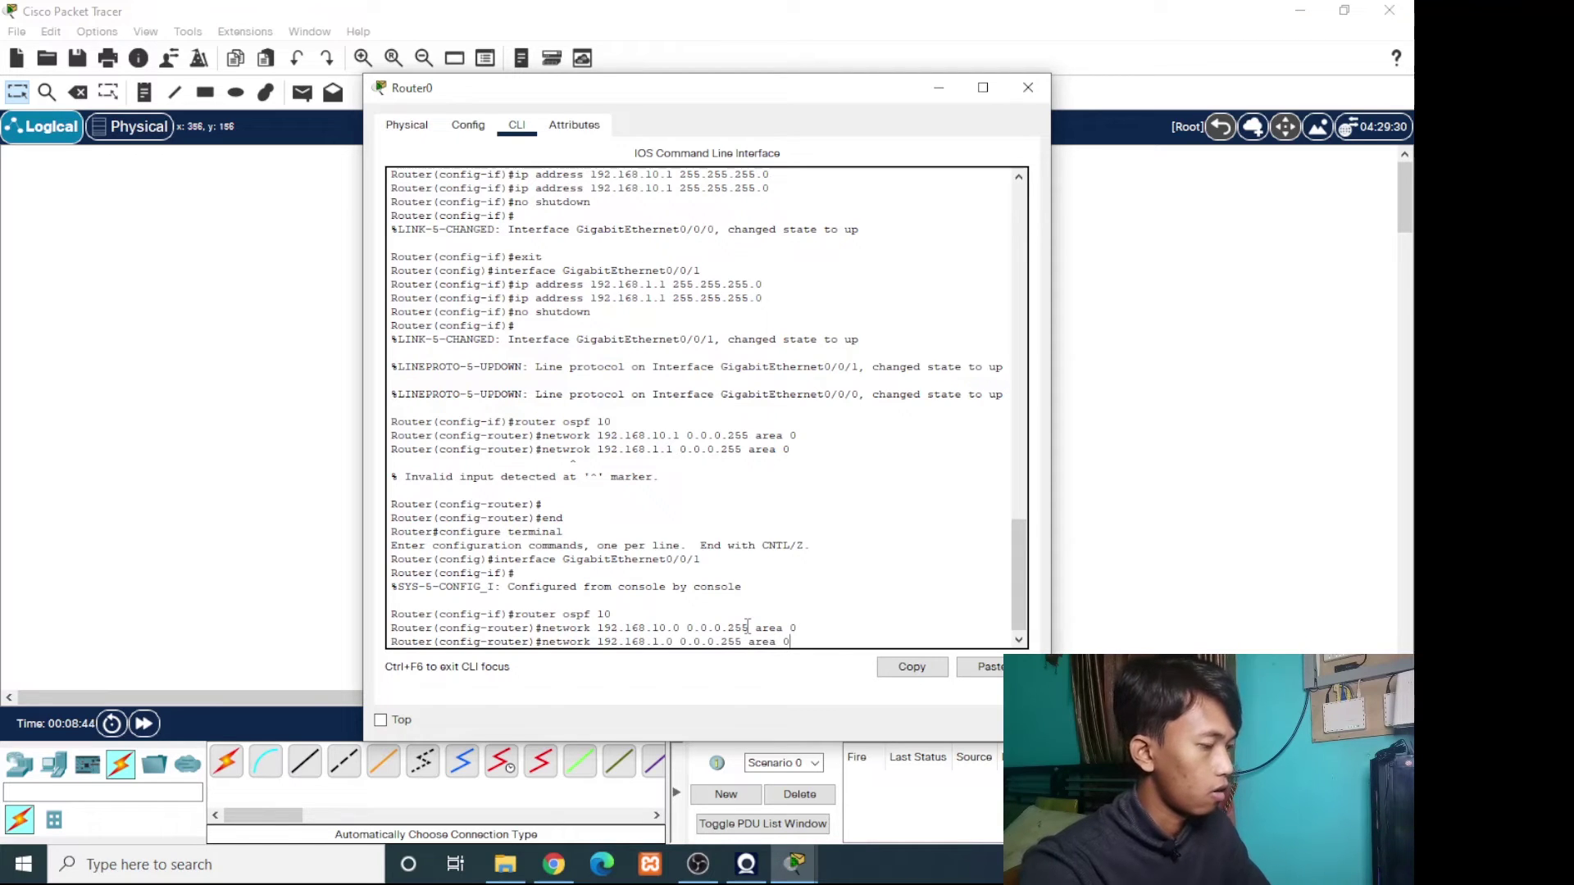
type("a 0")
key("Return")
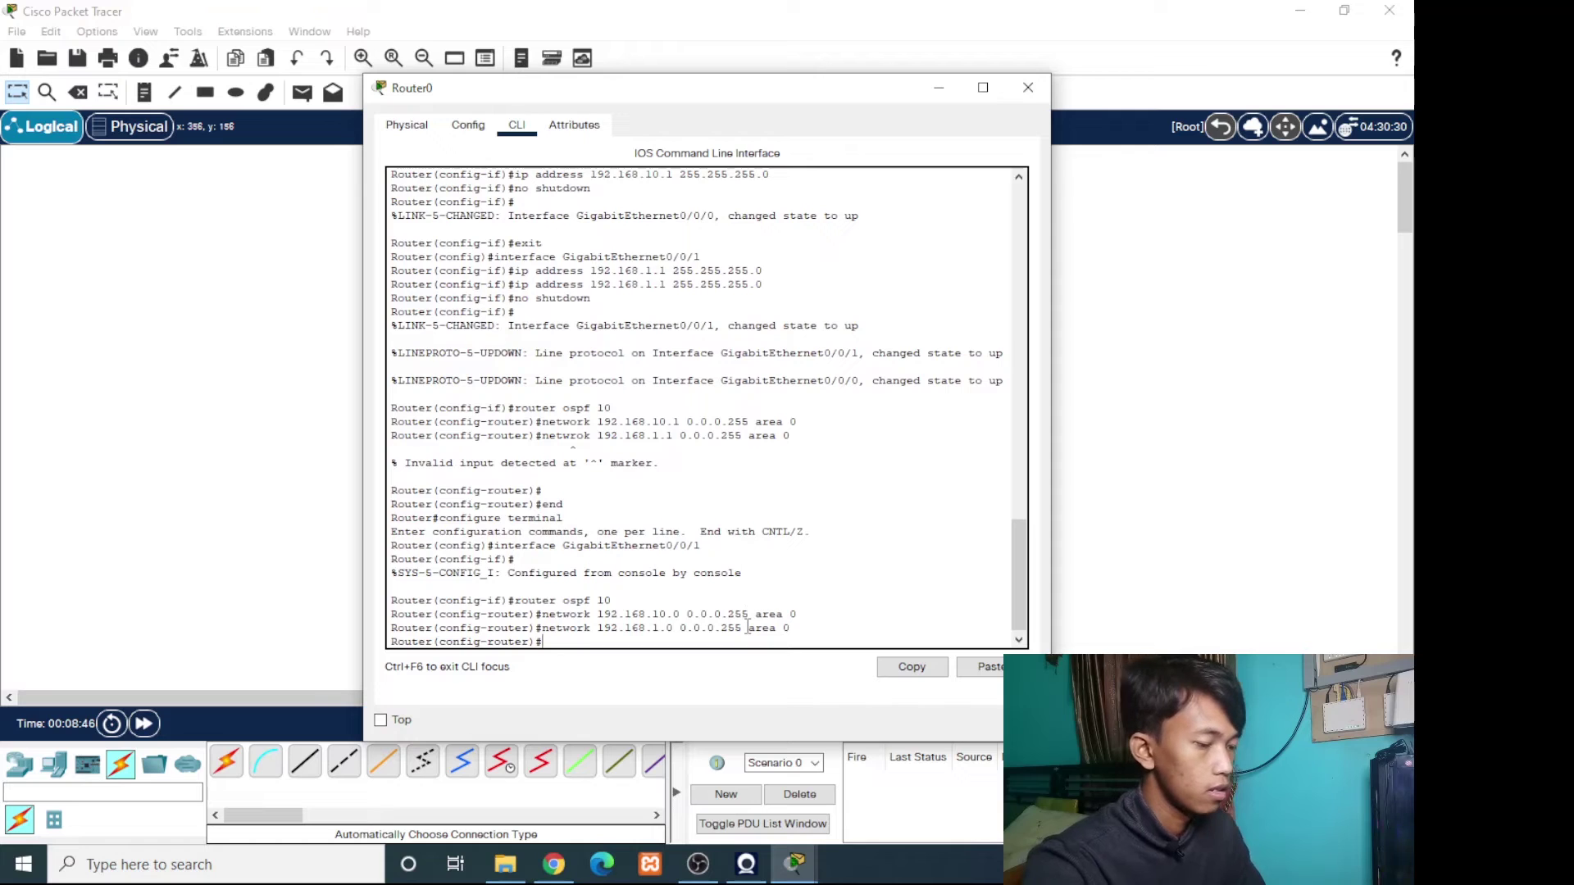
End Router0's configuration session and close its window.
type("end")
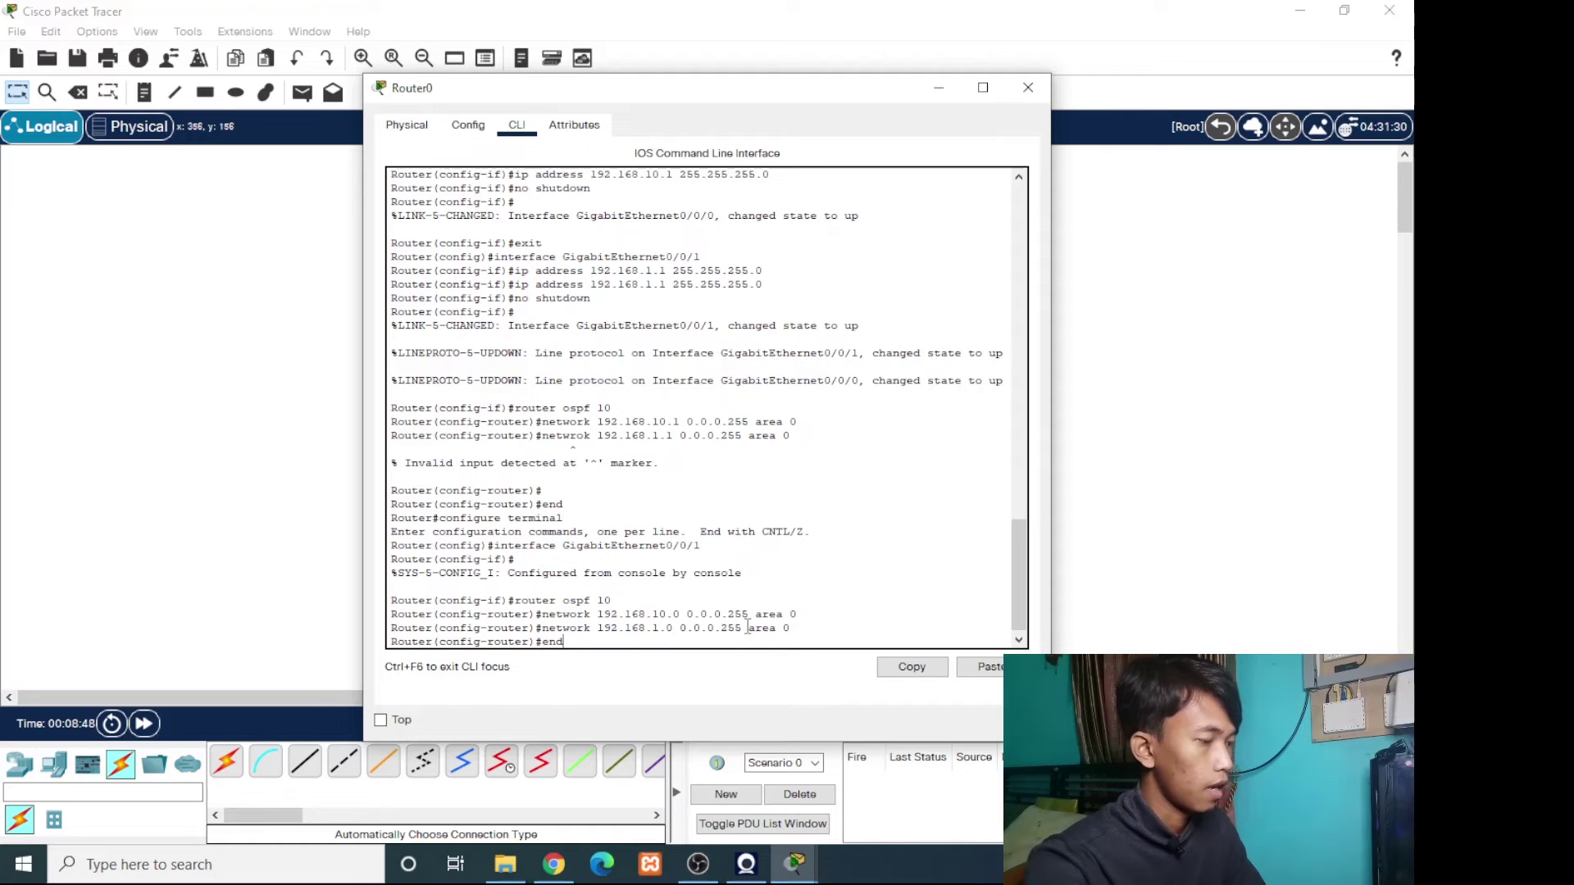
key("Return")
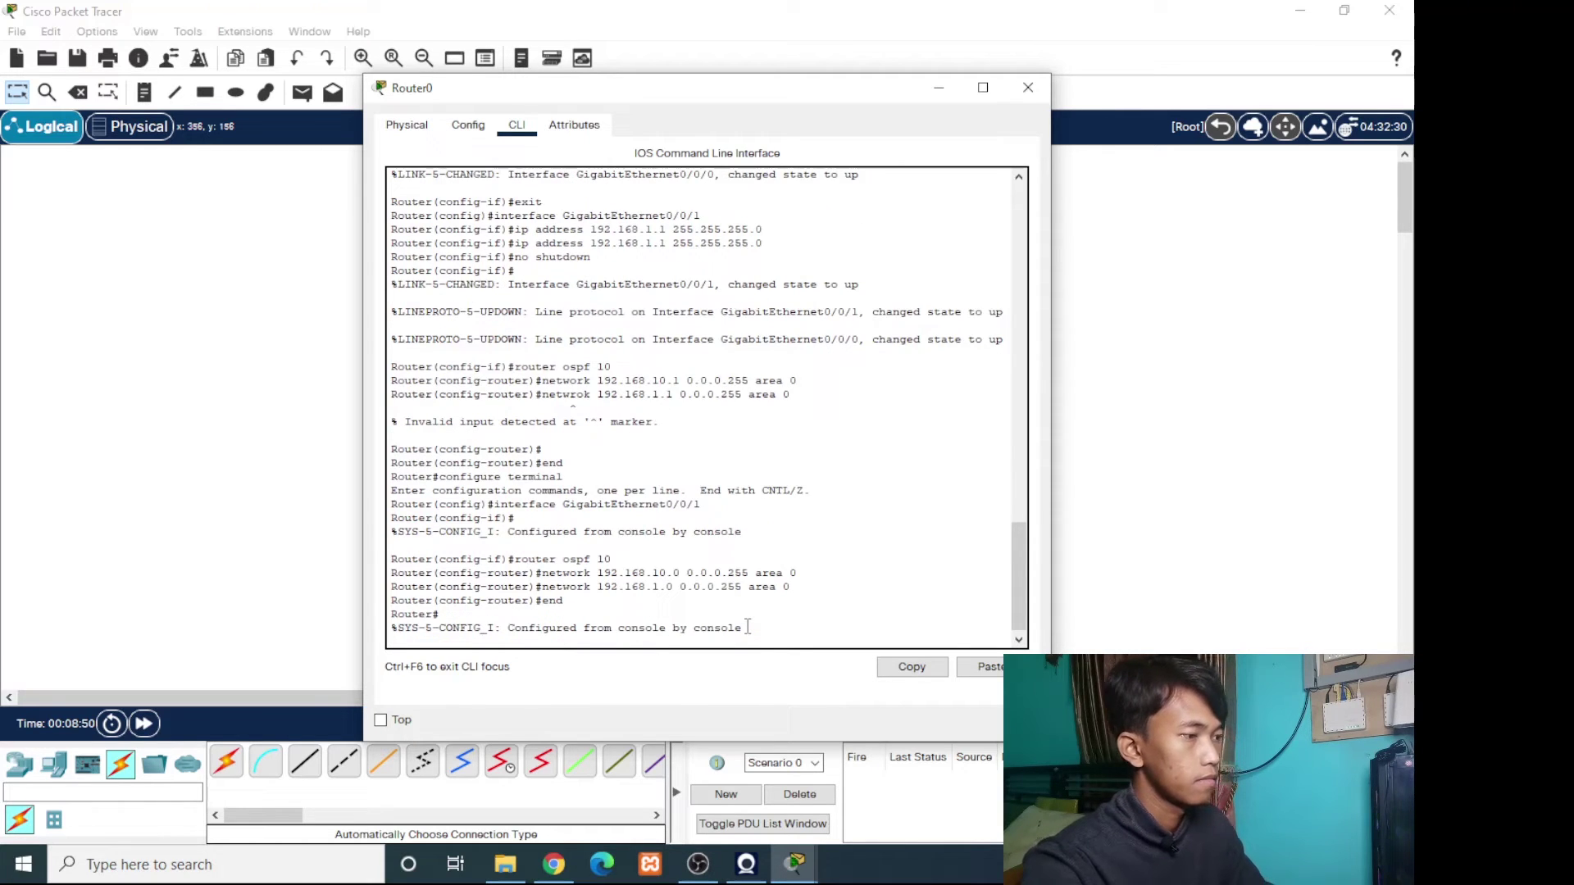
left_click(1028, 87)
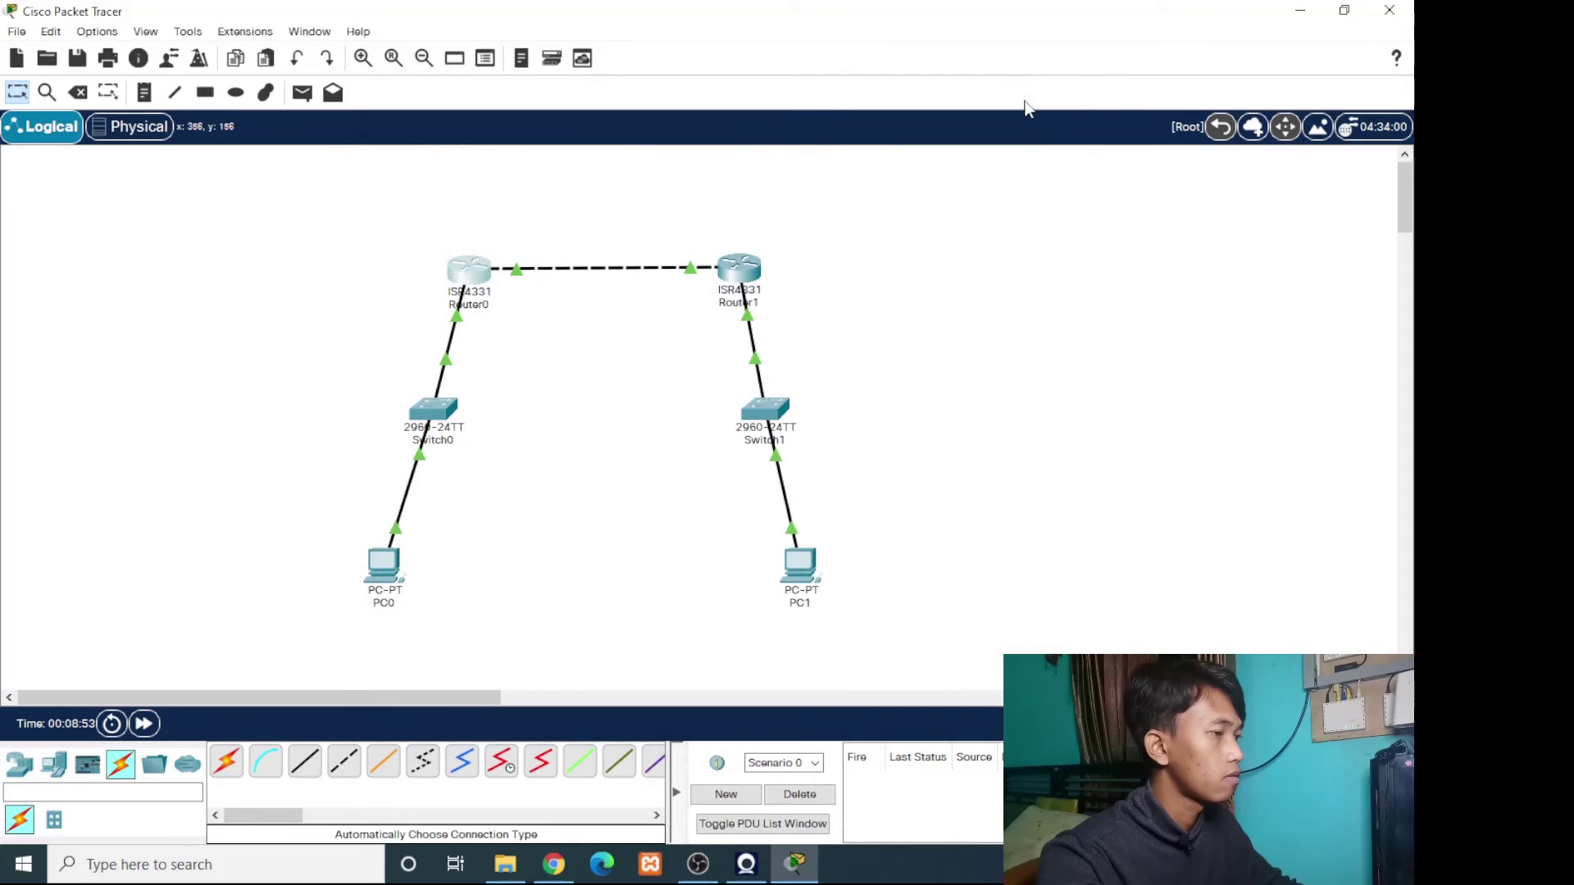
Open Router1's command line and enter router configuration for OSPF process 10.
left_click(744, 281)
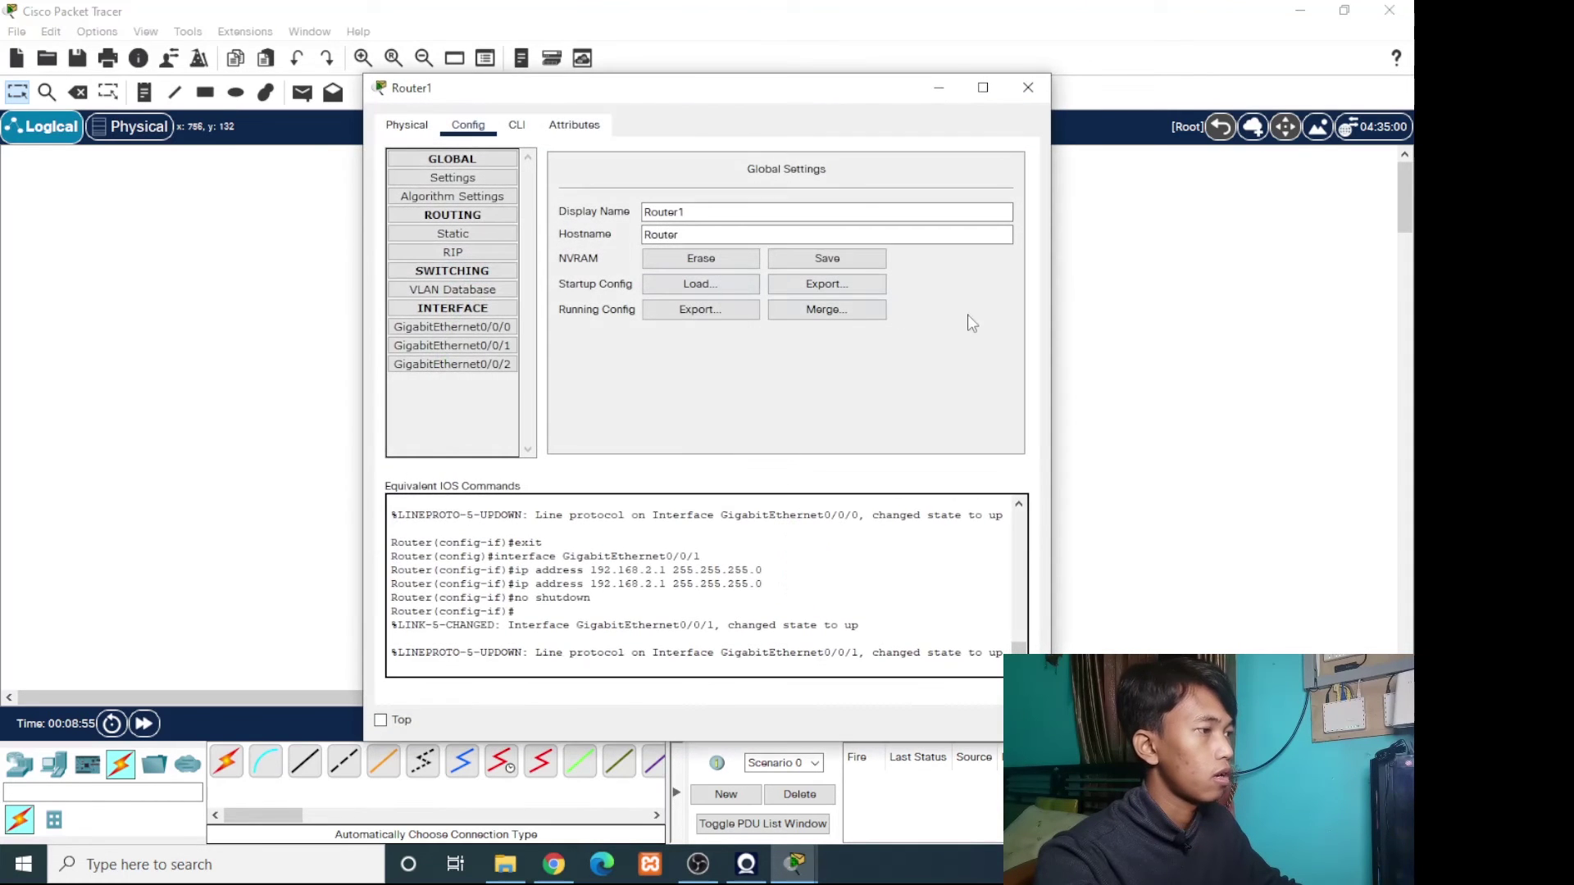
left_click(515, 129)
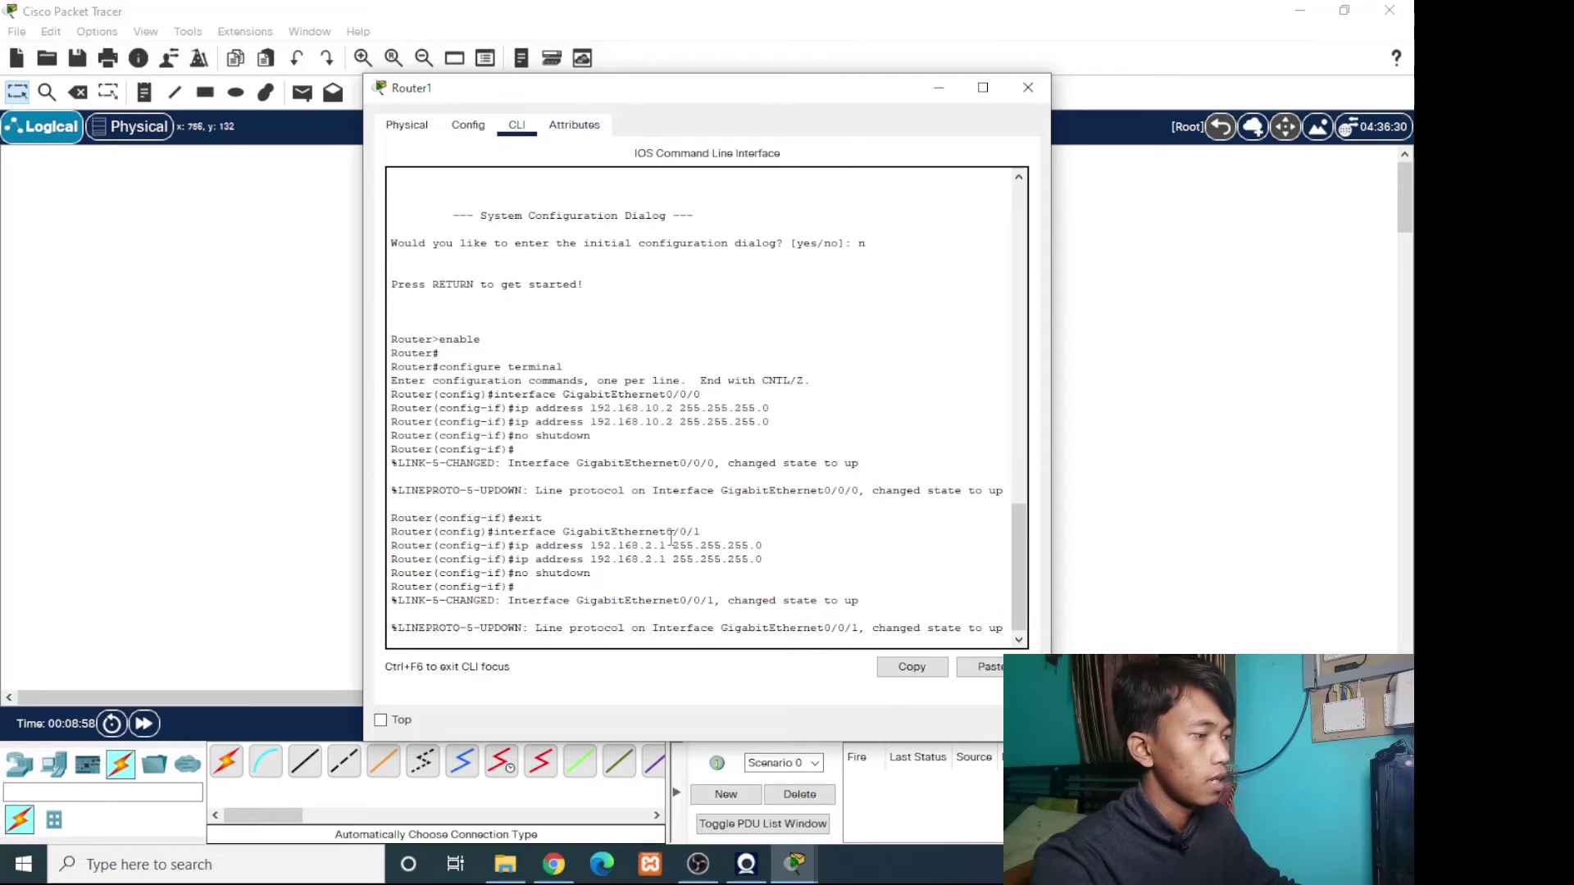
key("Return")
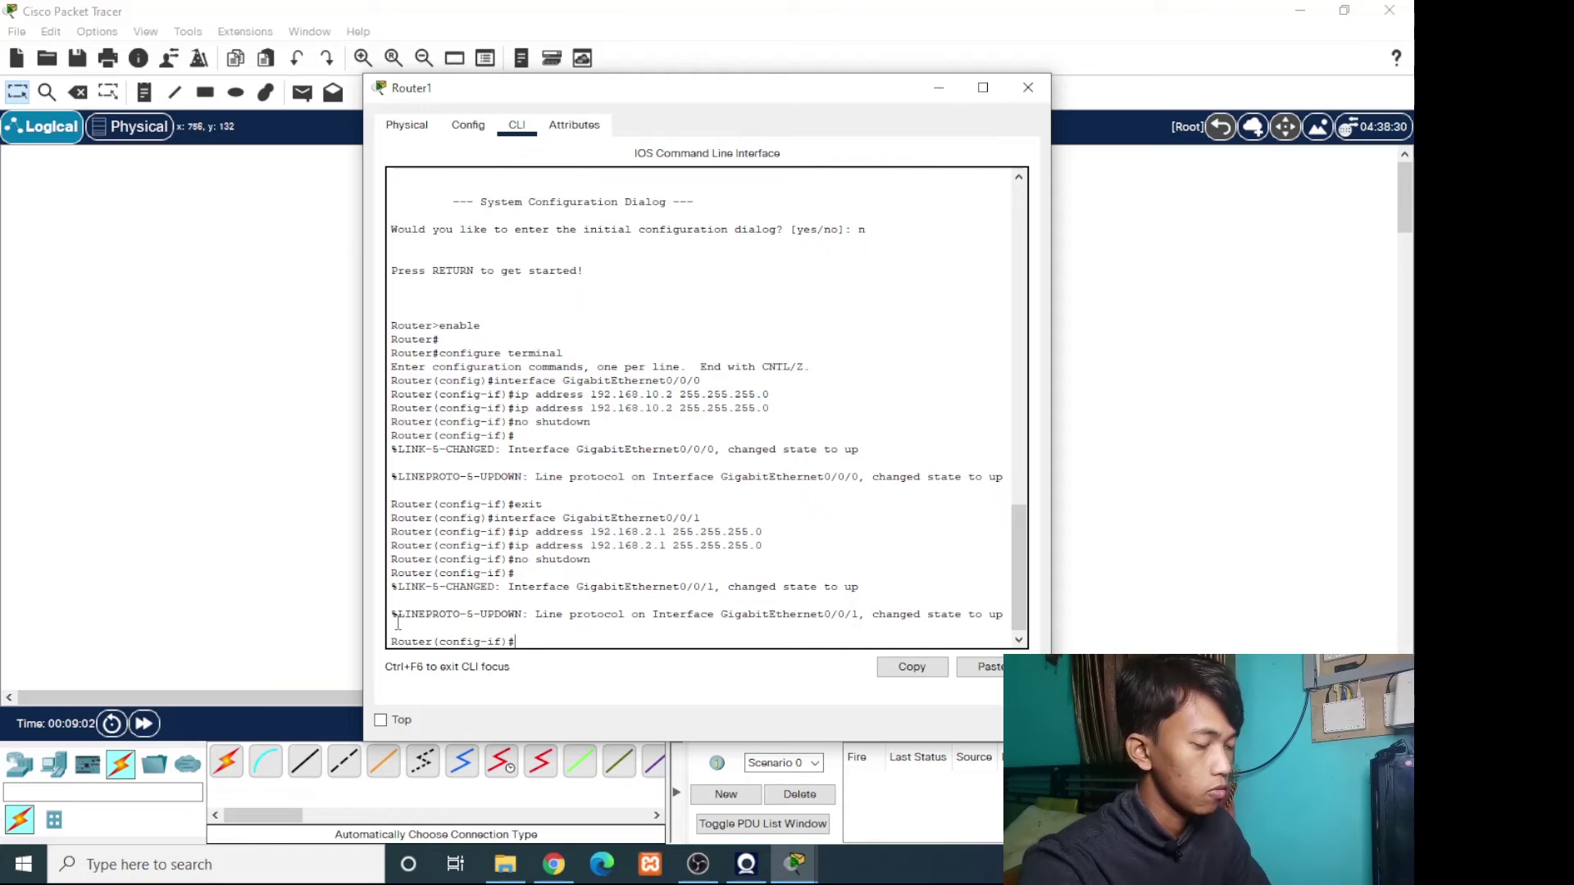
type("router")
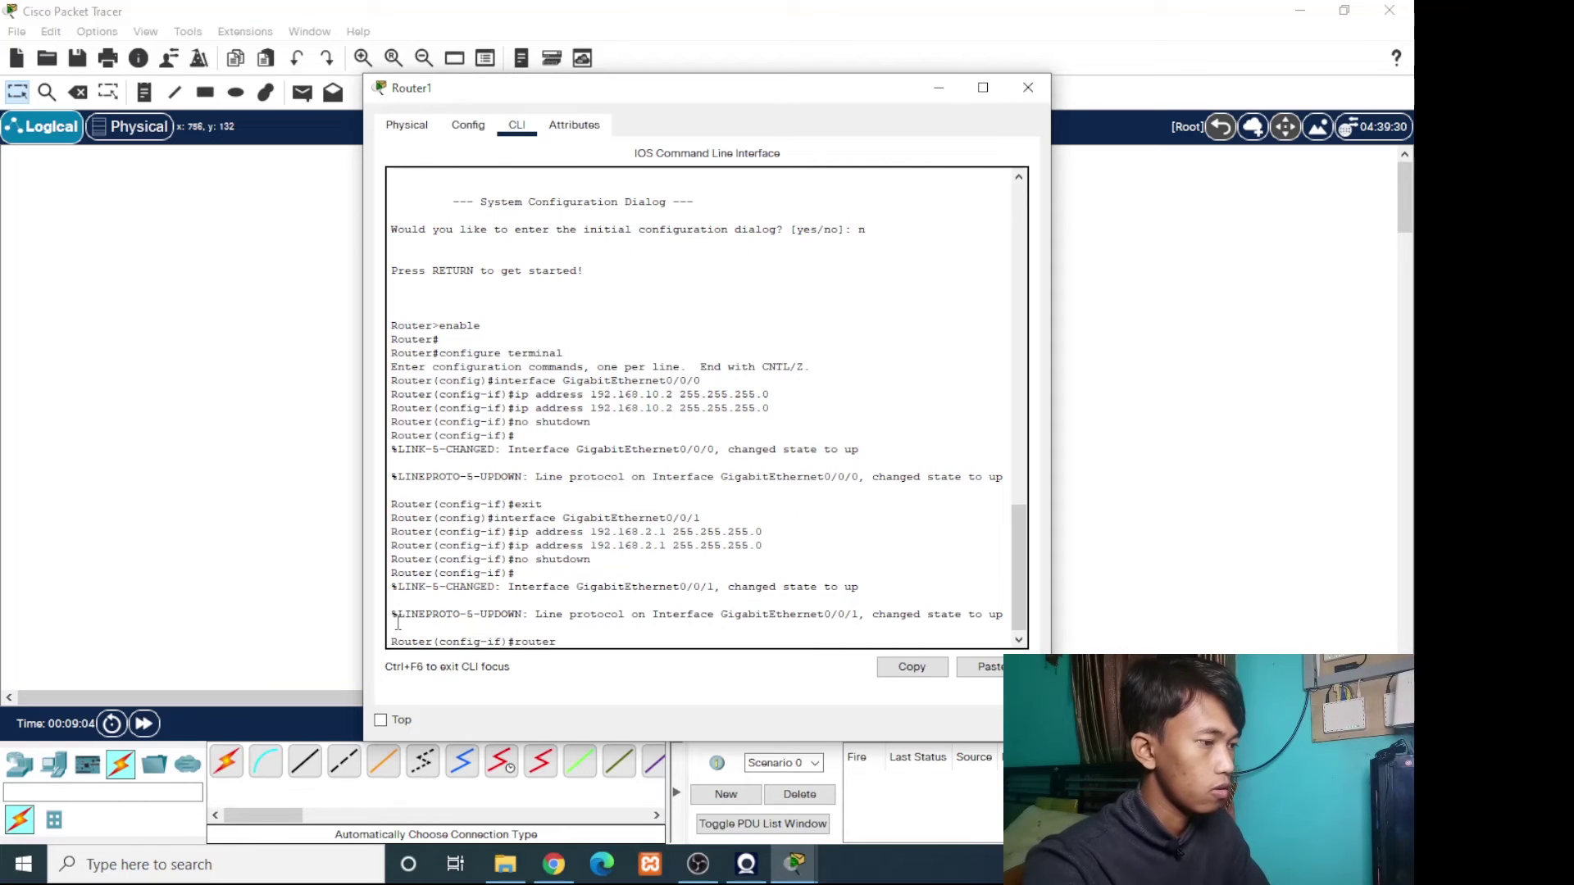
type(" ospf")
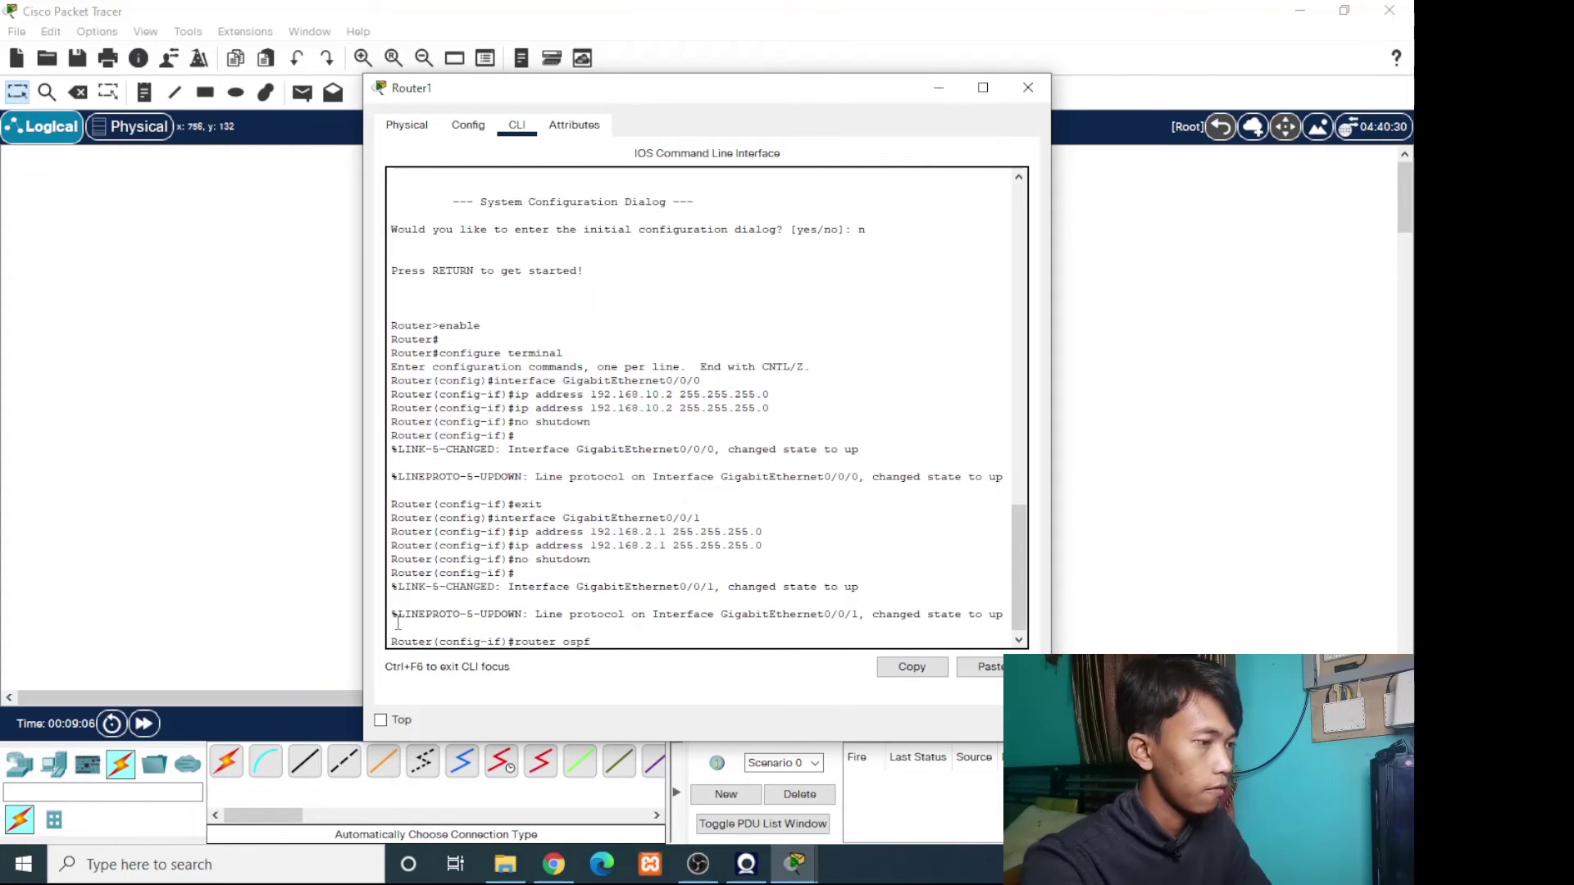
type(" 10")
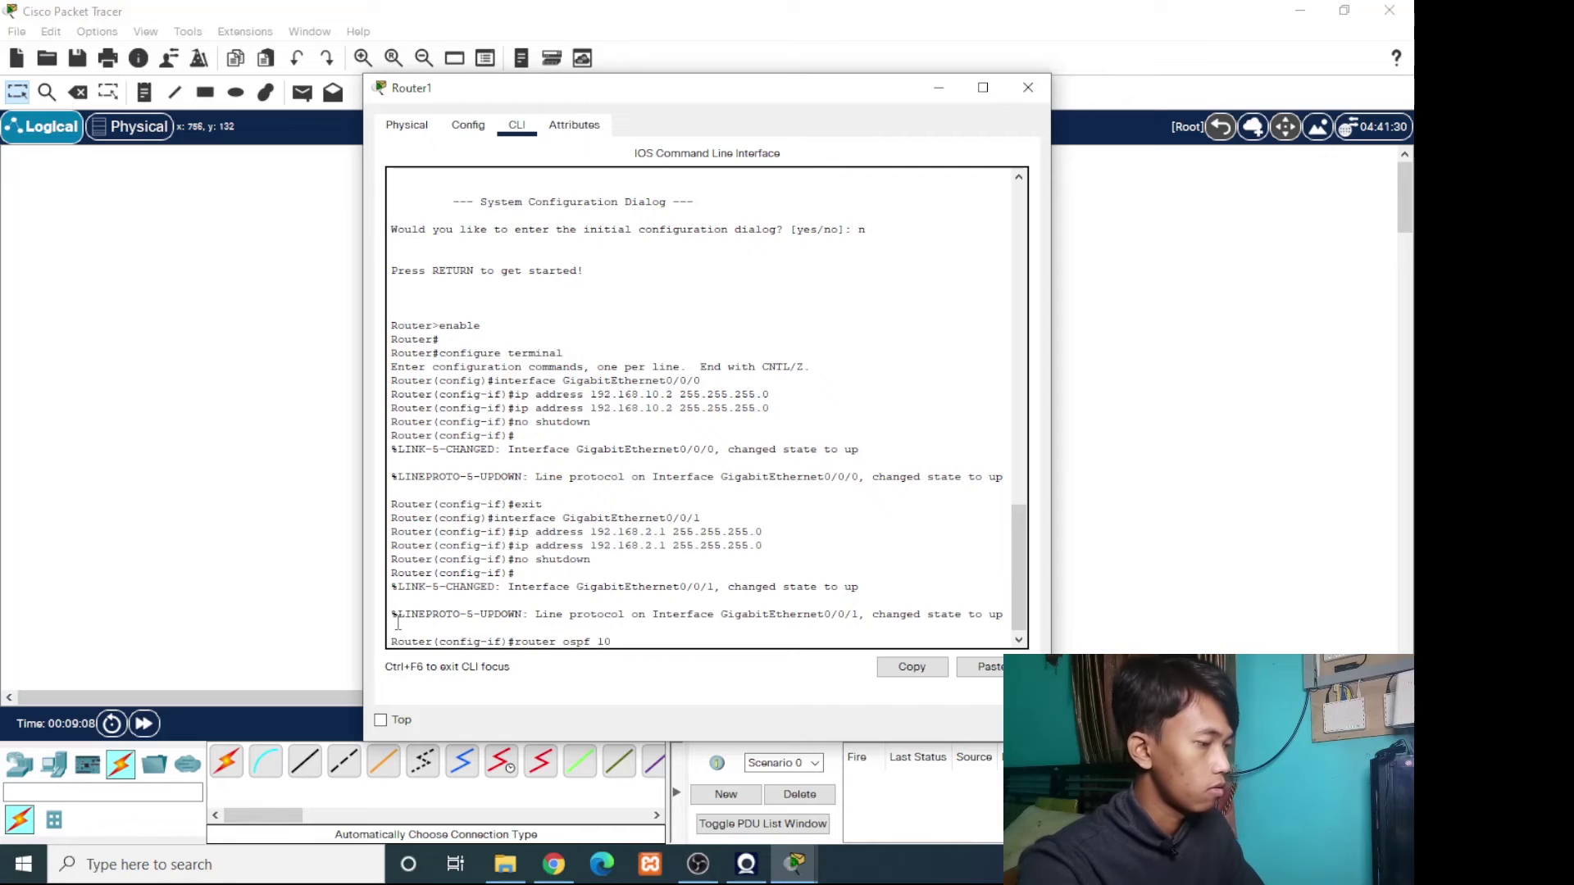
key("Return")
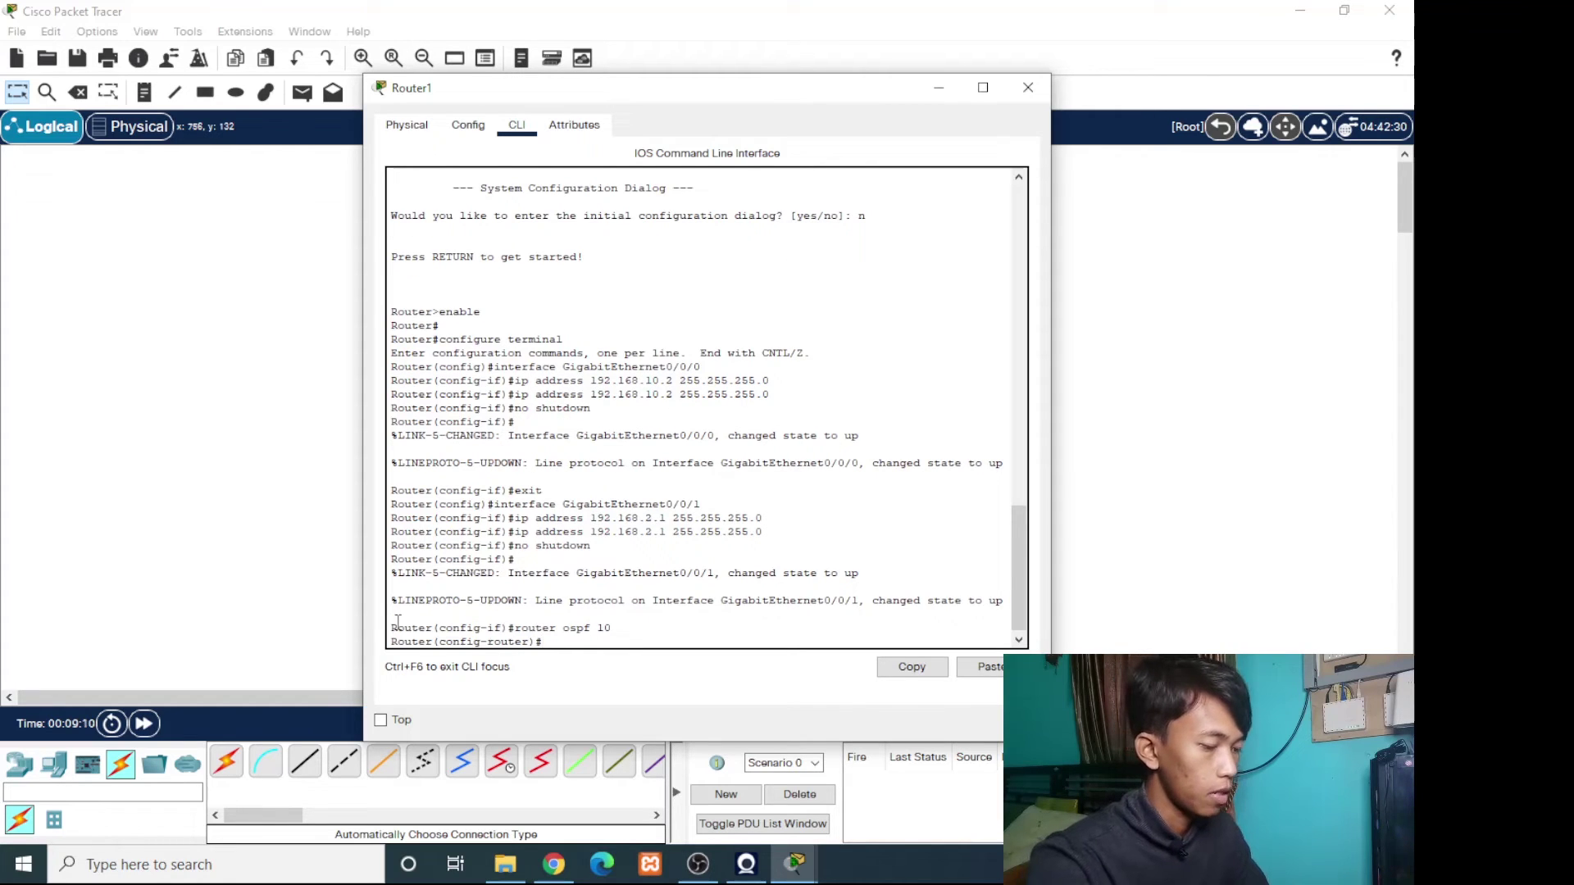
Add network 192.168.10.0 with wildcard mask 0.0.0.255 in area 0 to Router1's OSPF process.
type("network")
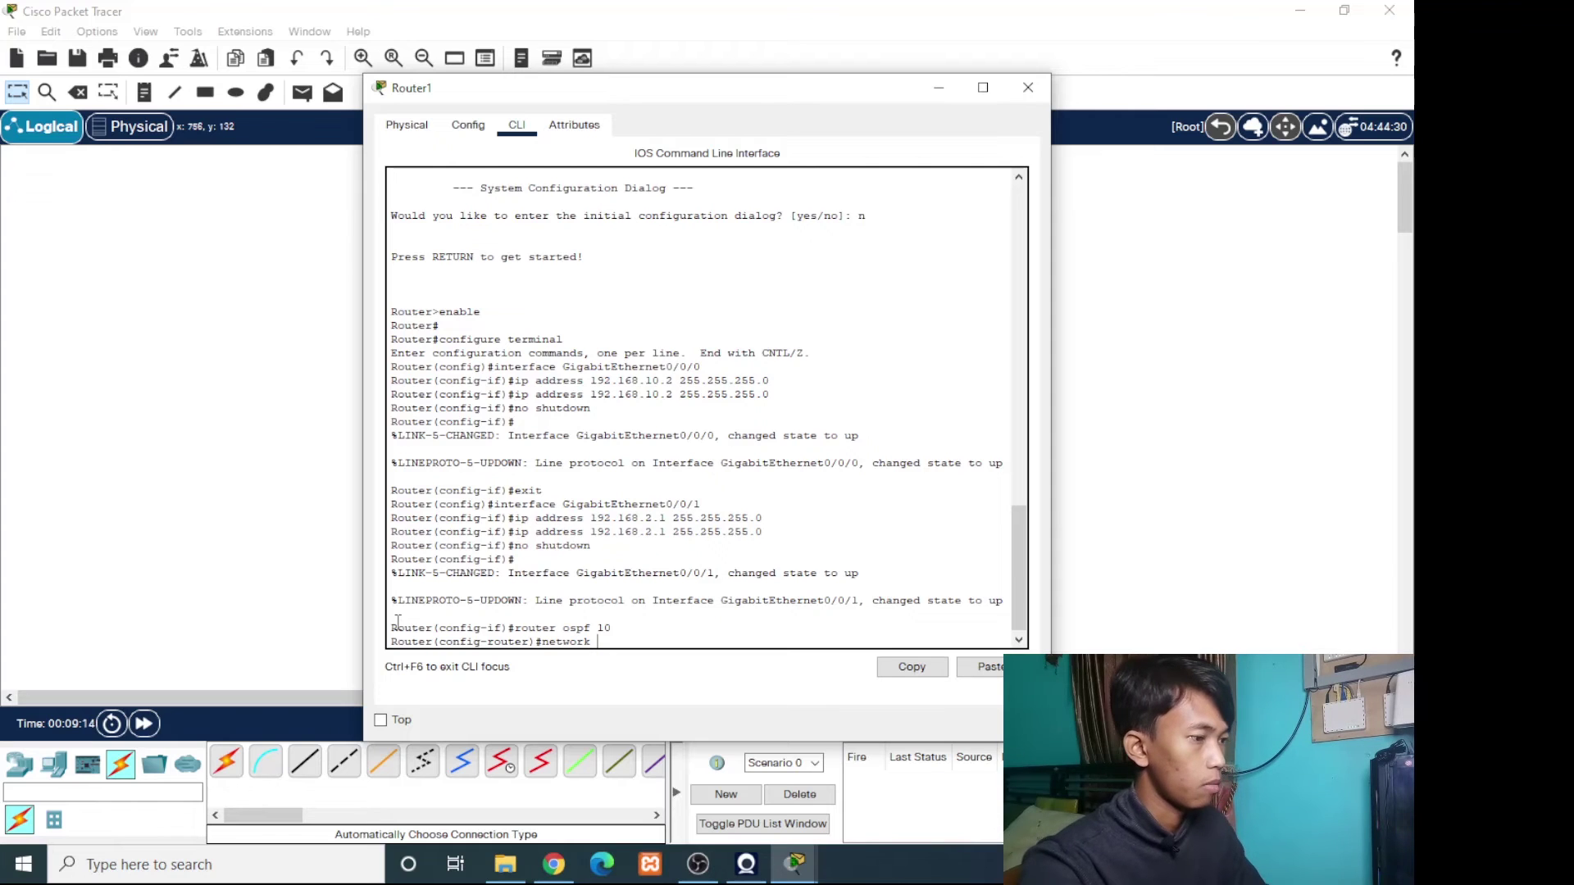
type(" 192.16")
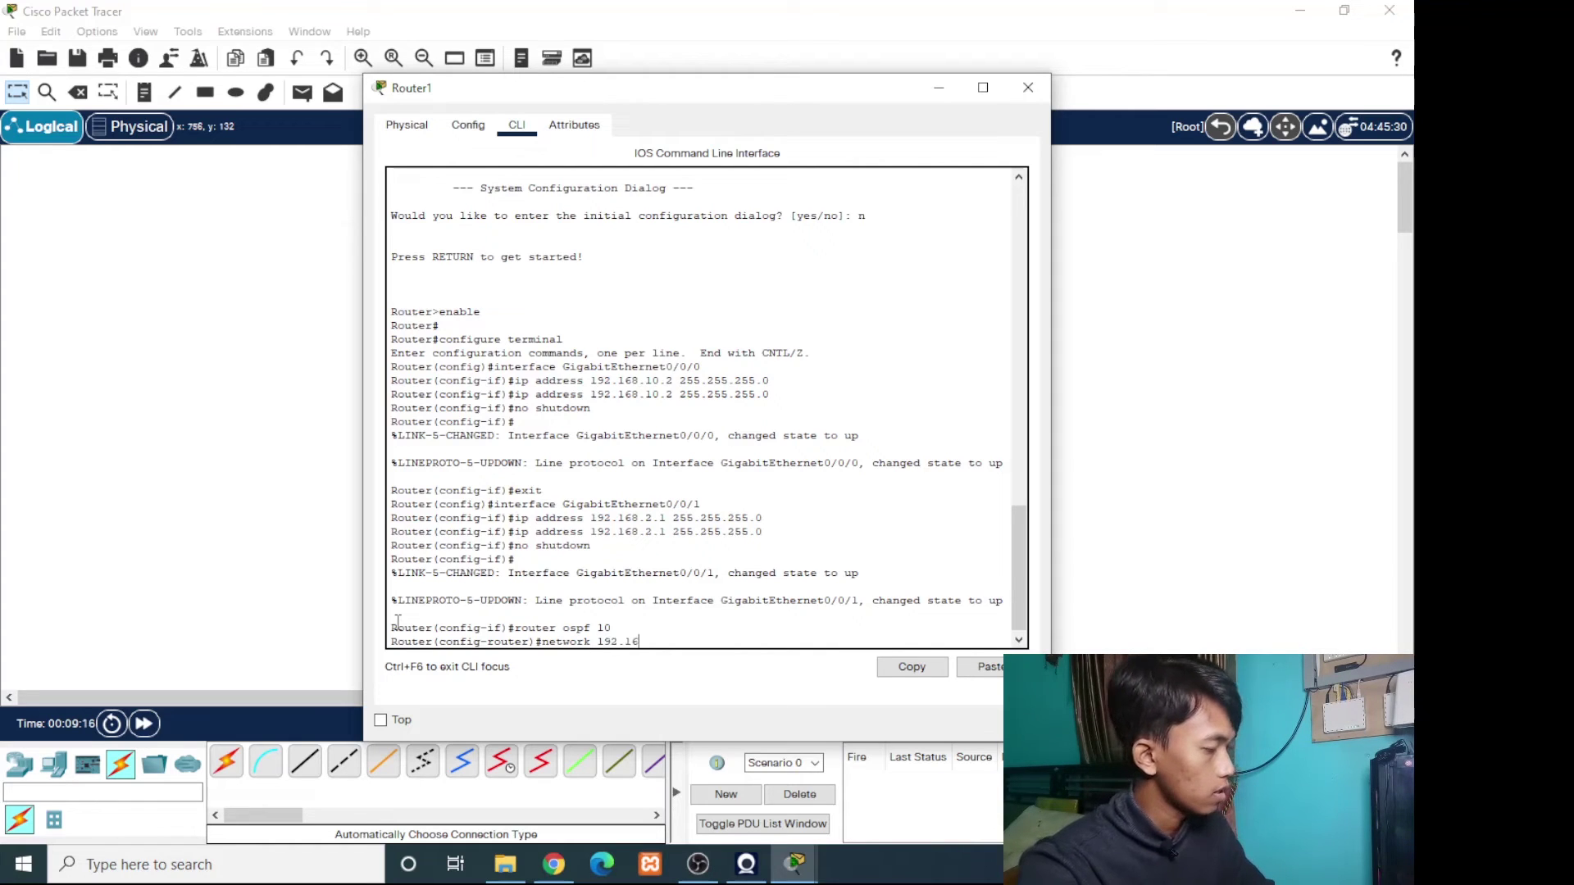
type("8.")
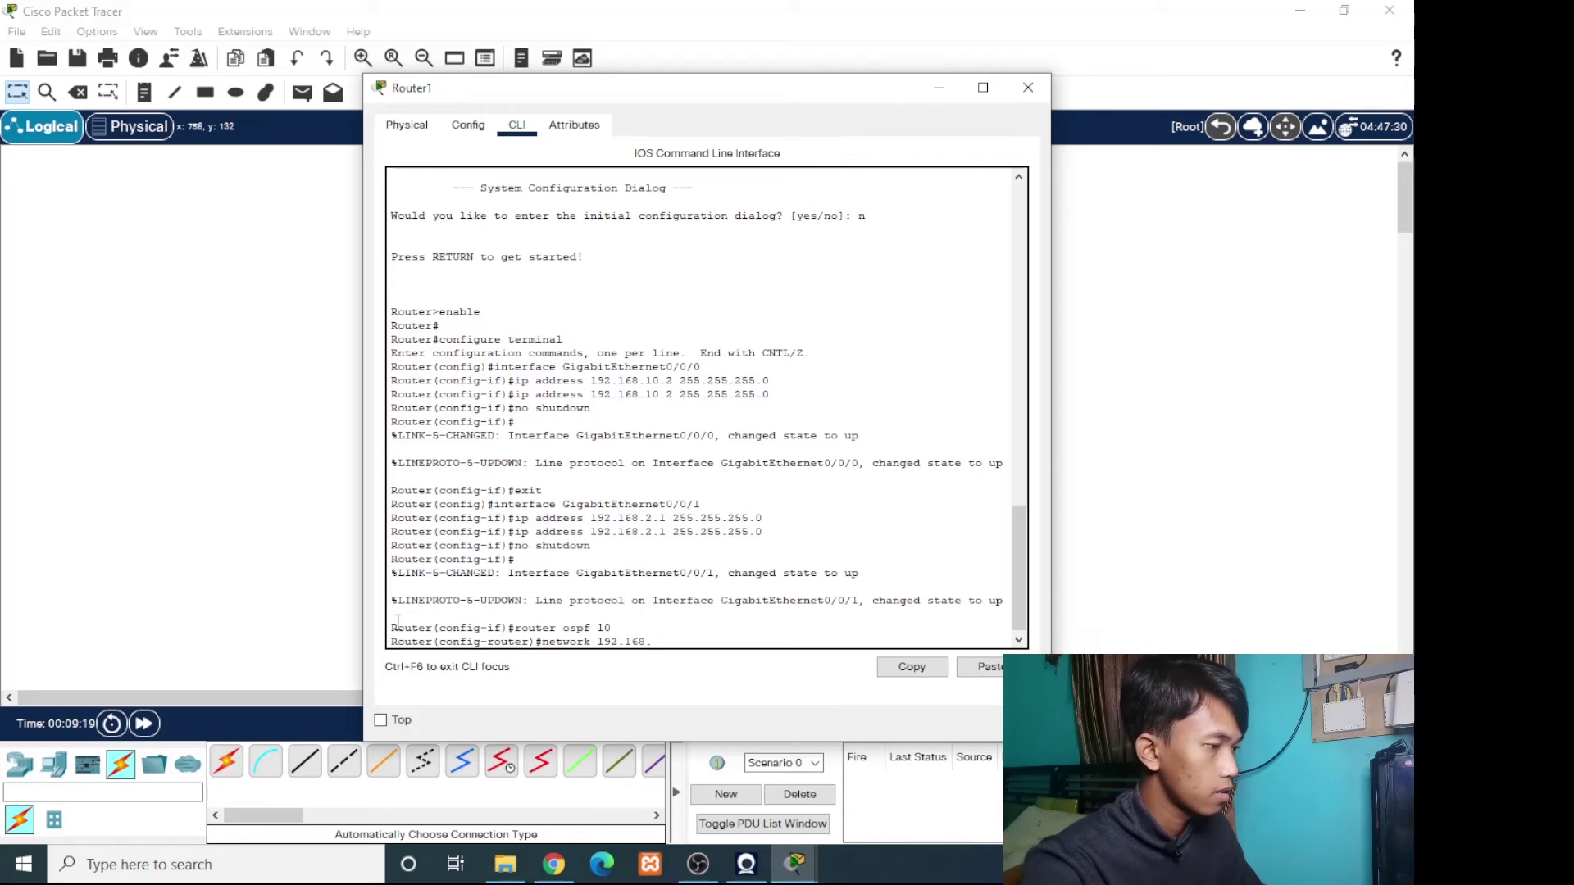
type("10.")
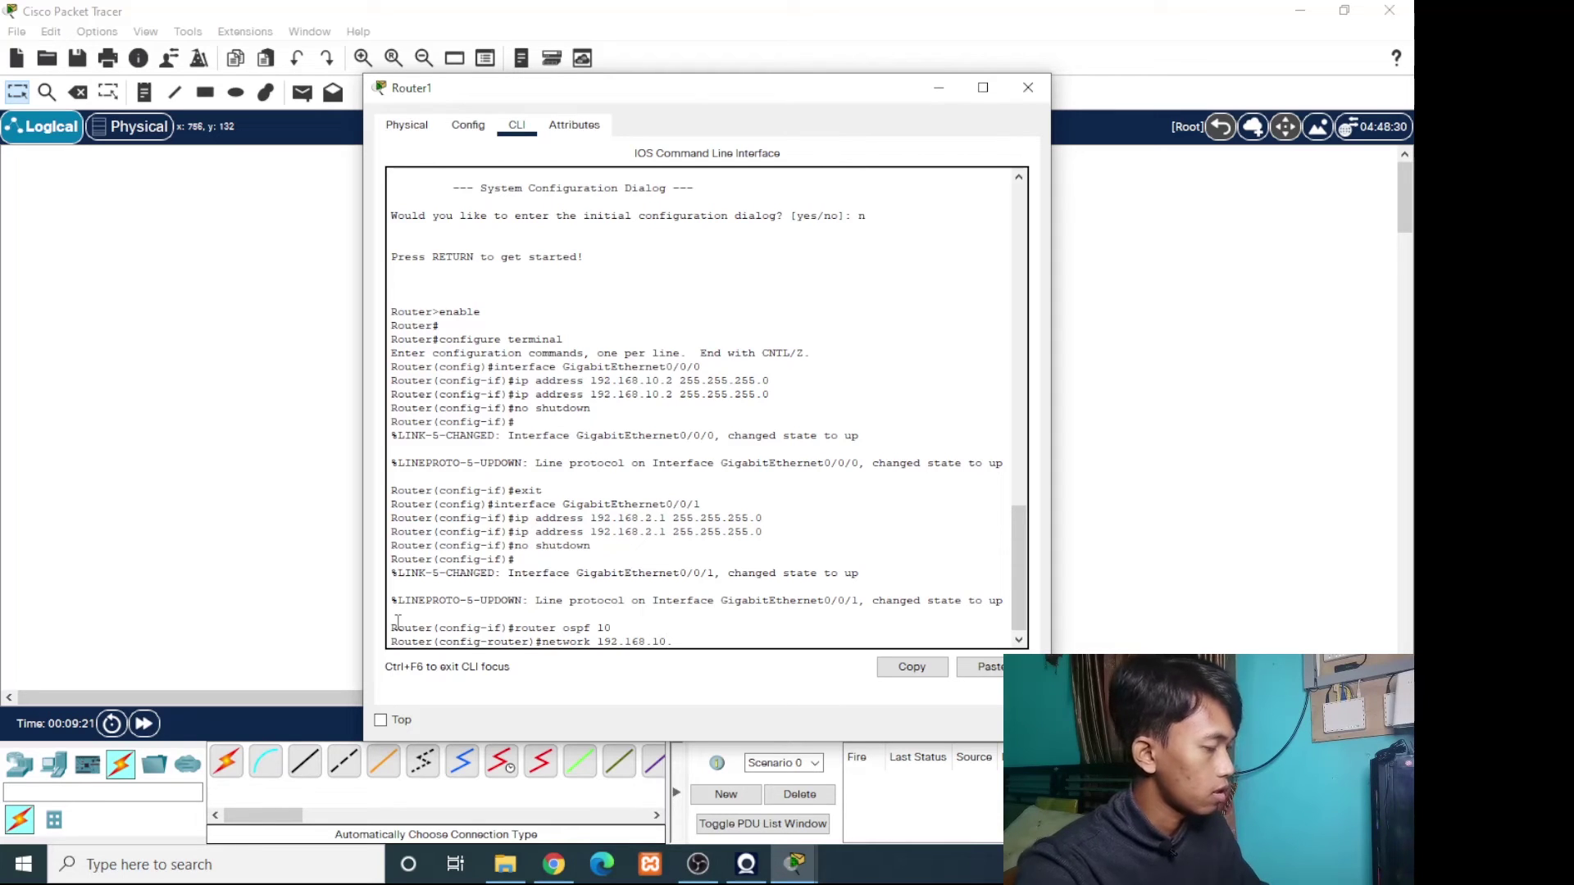
type("0")
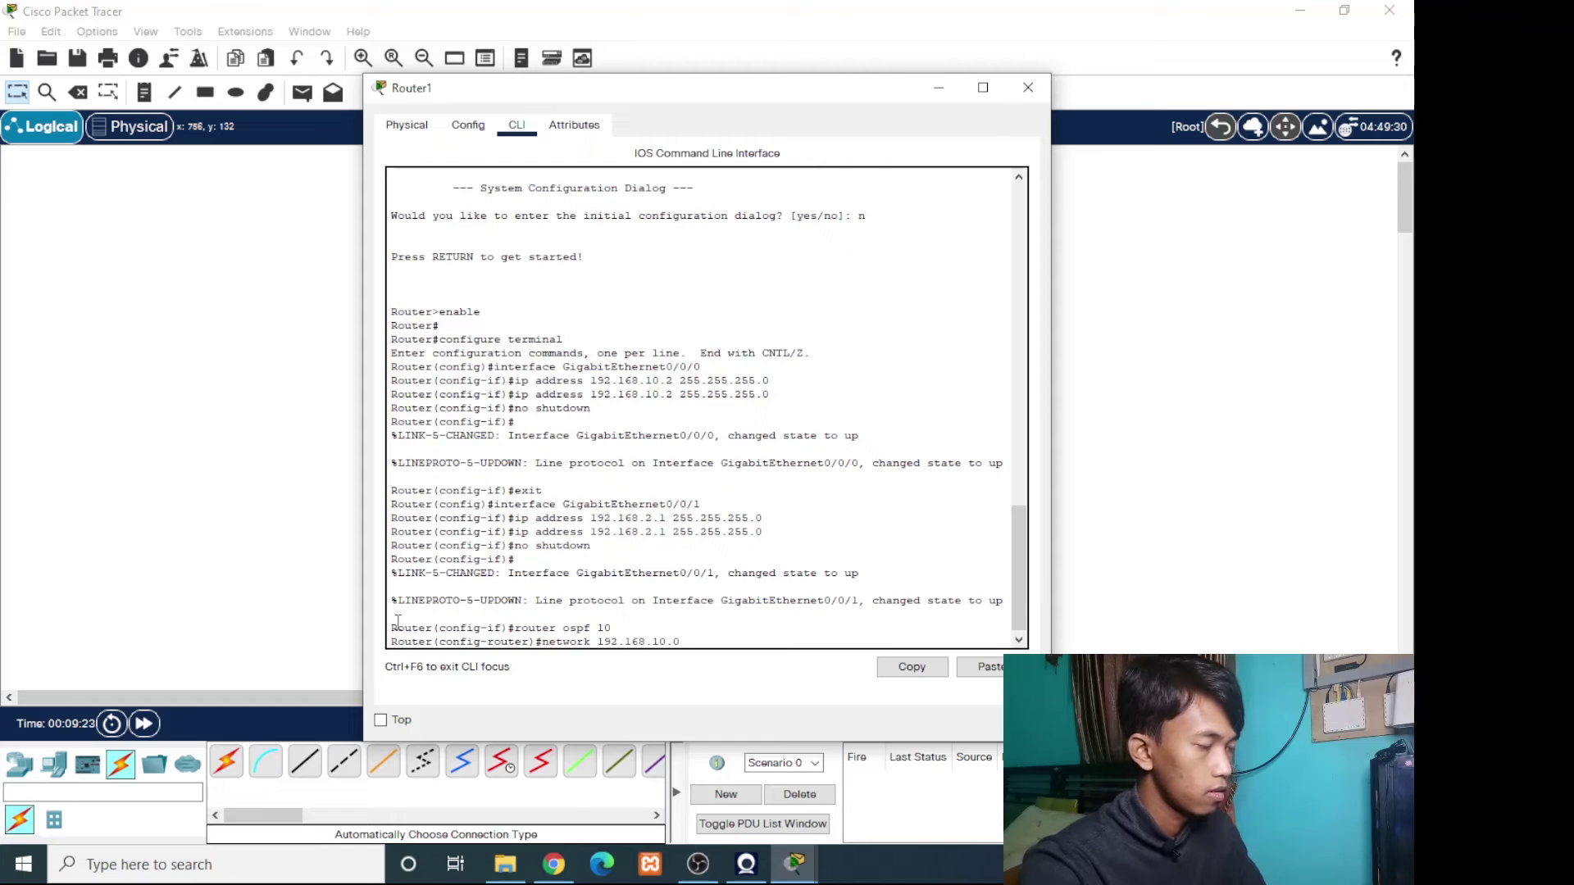
type(" 0.0.0.2")
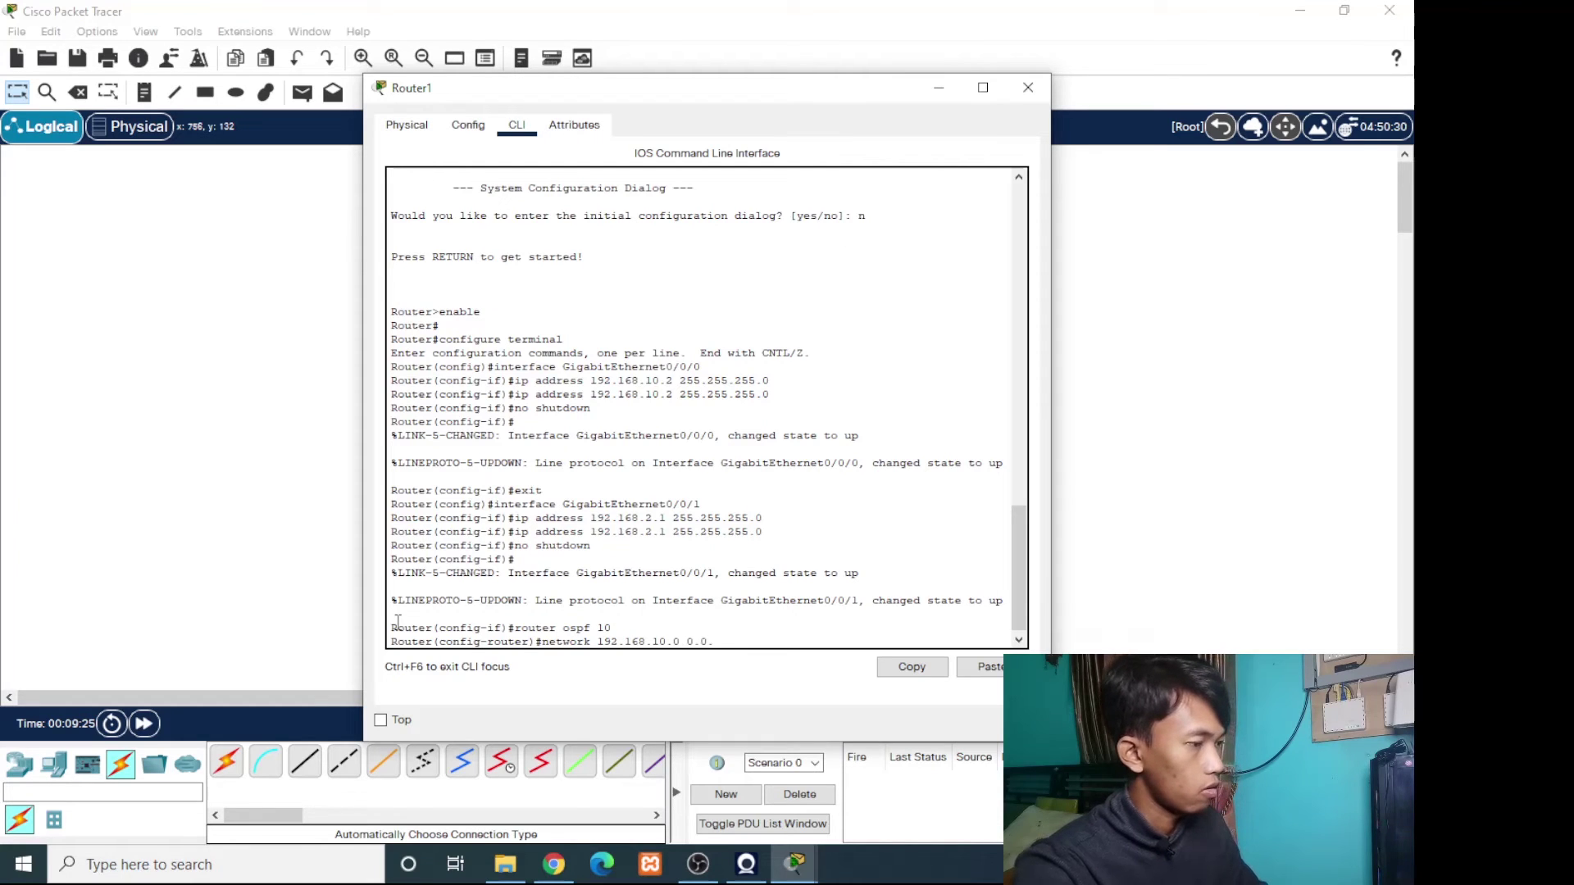
type("55")
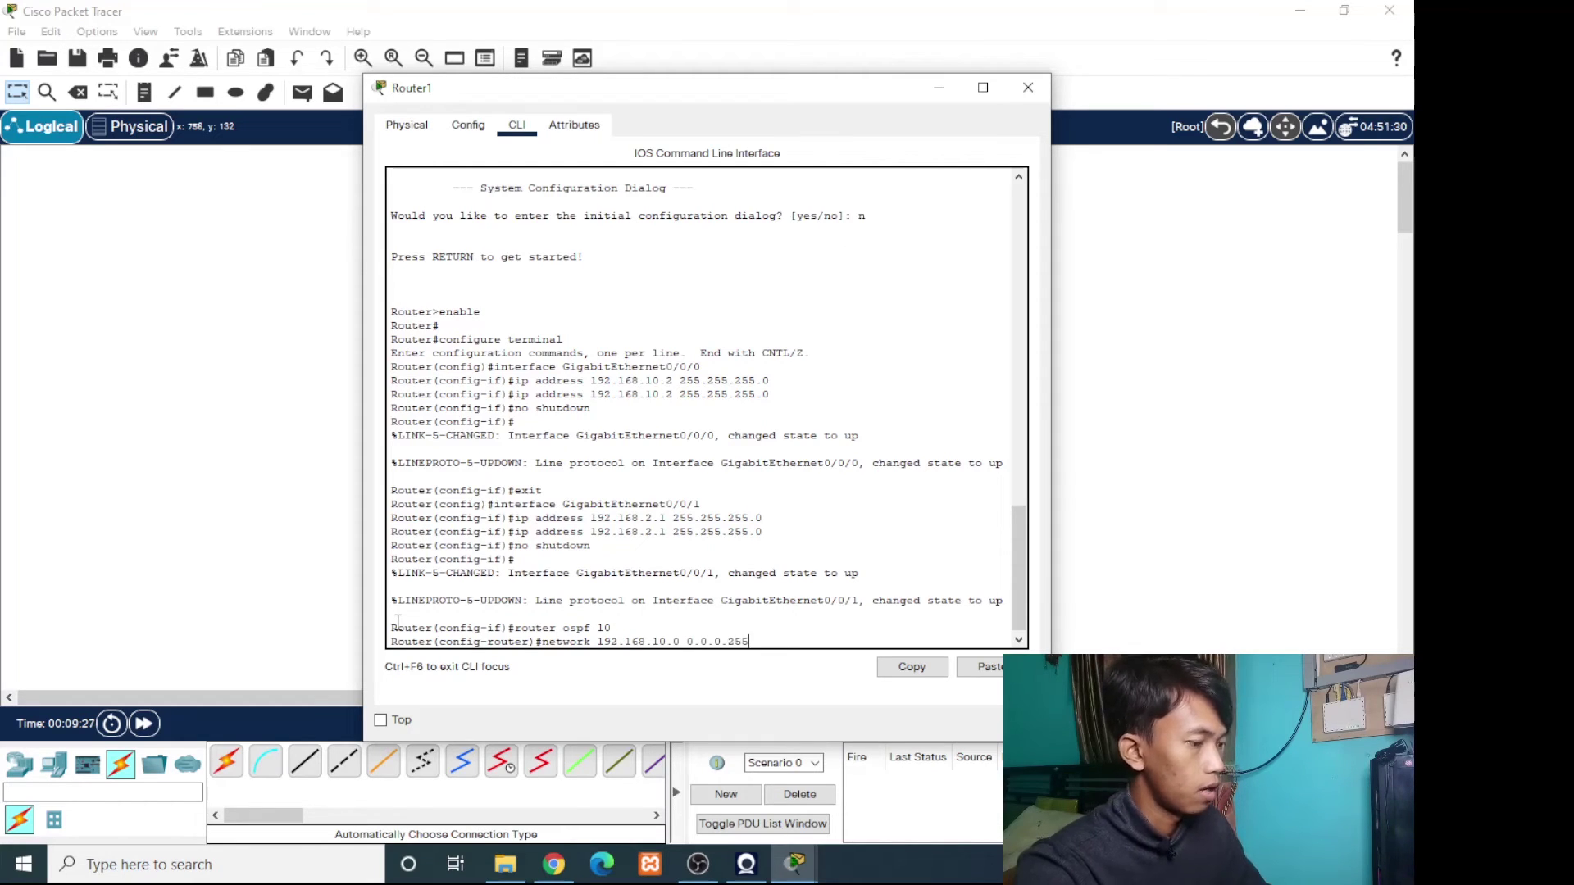
type(" area")
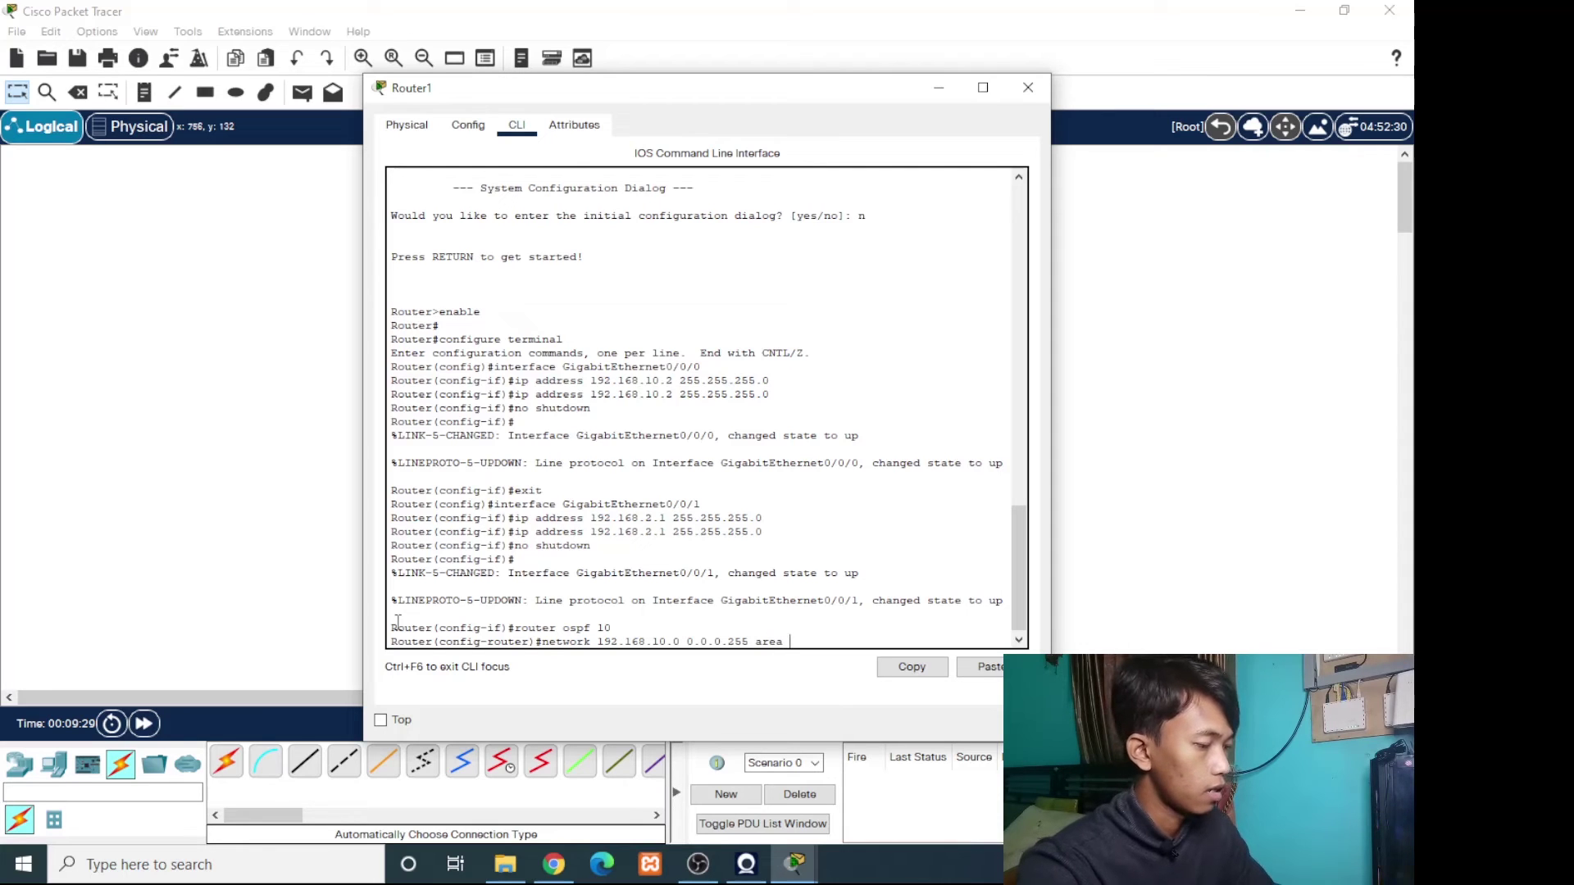
type(" 0")
key("Return")
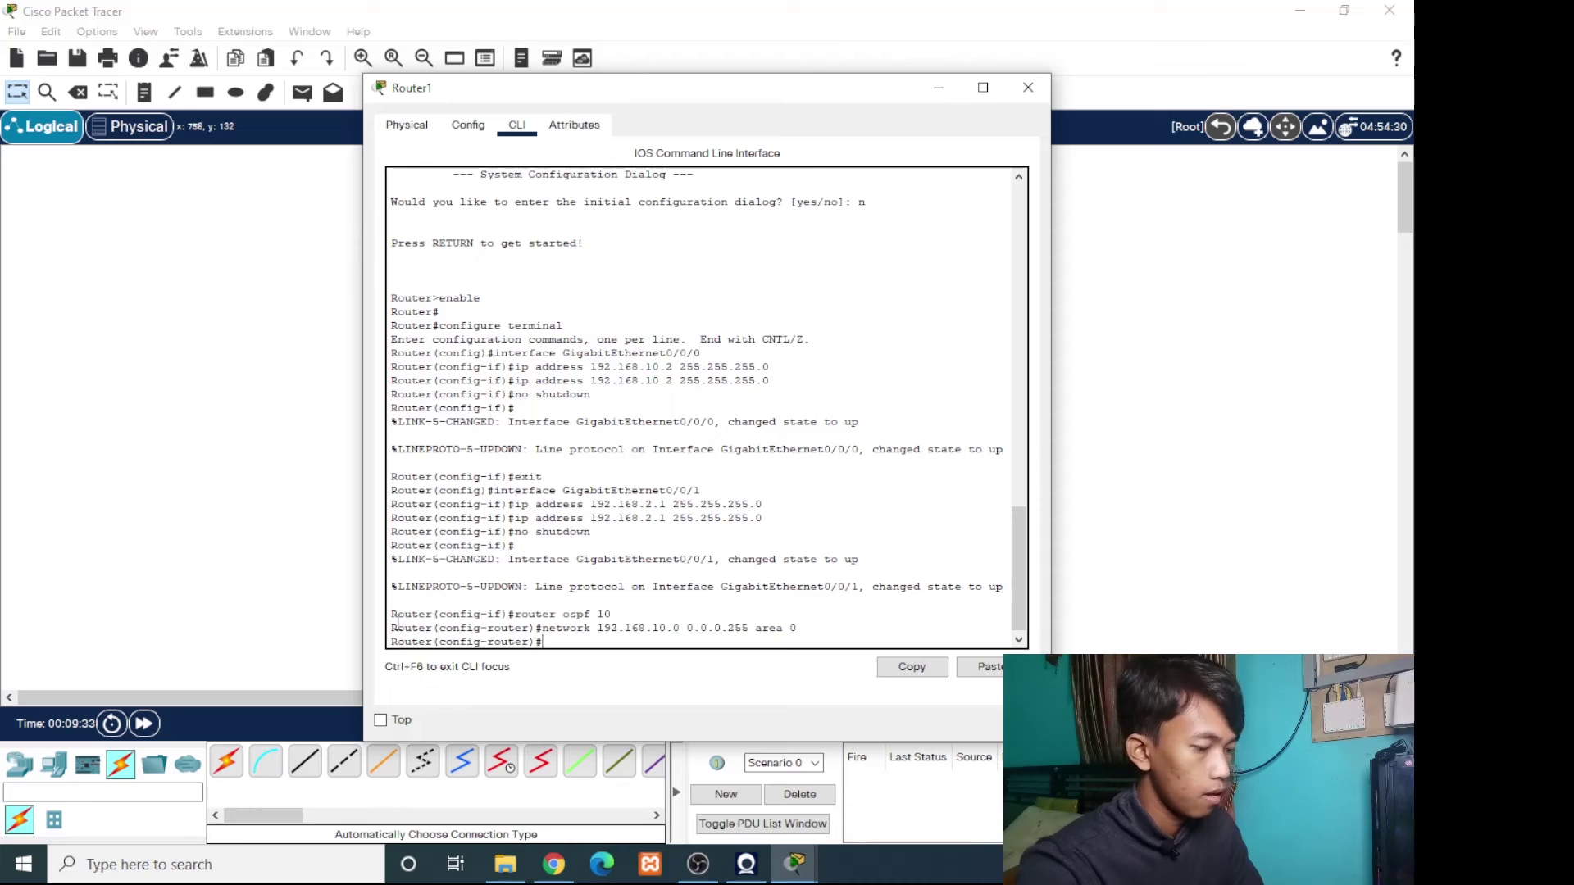
Add network 192.168.2.0 with wildcard mask 0.0.0.255 in area 0 to Router1's OSPF process.
type("ne")
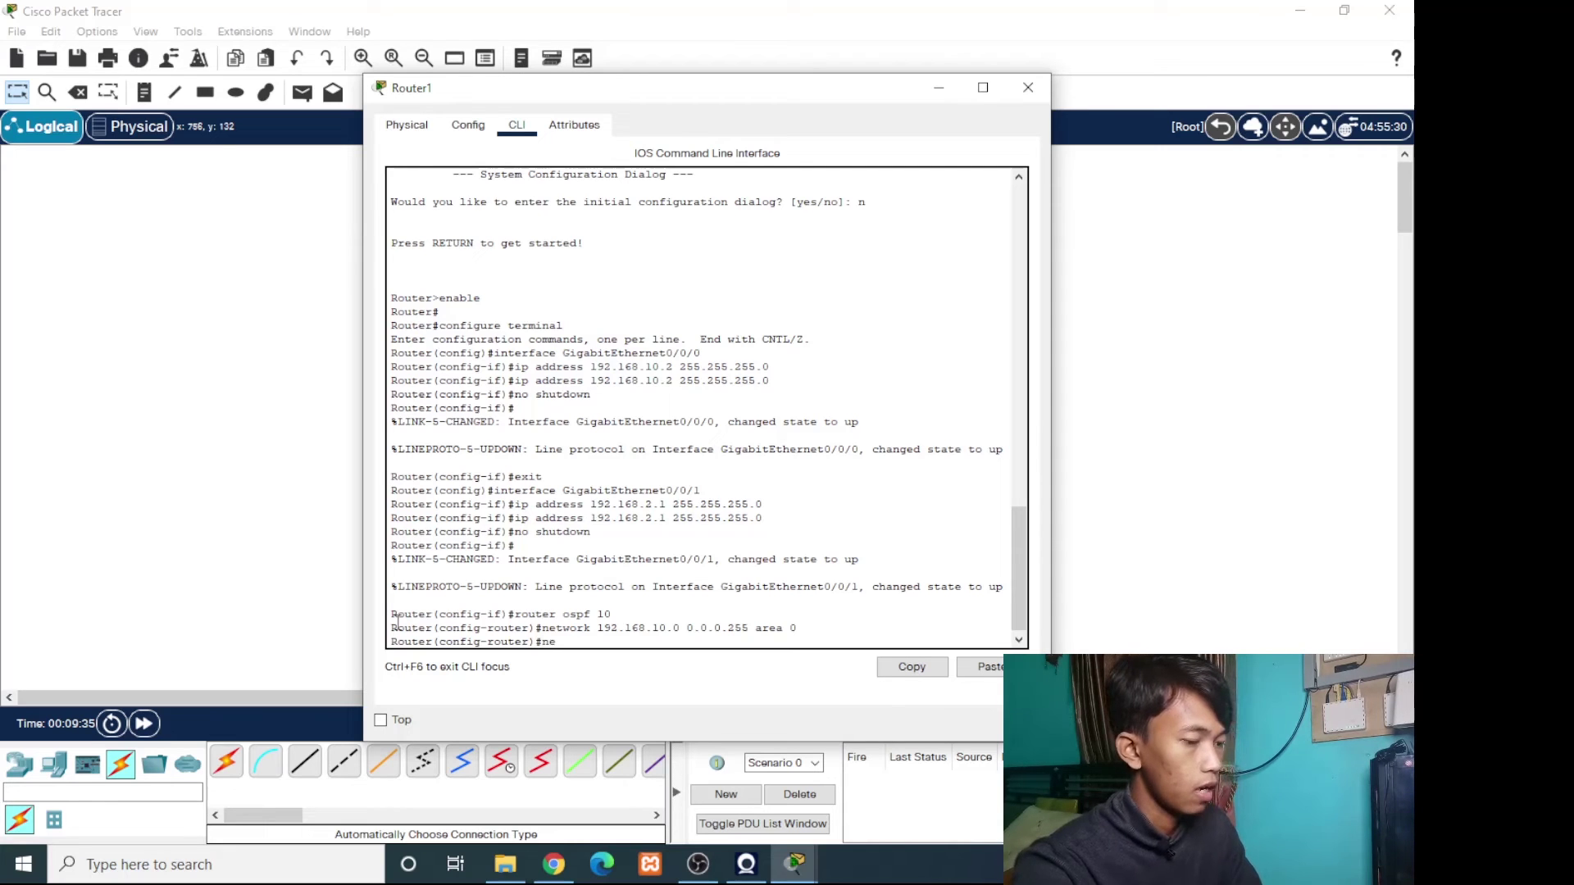
type("twor")
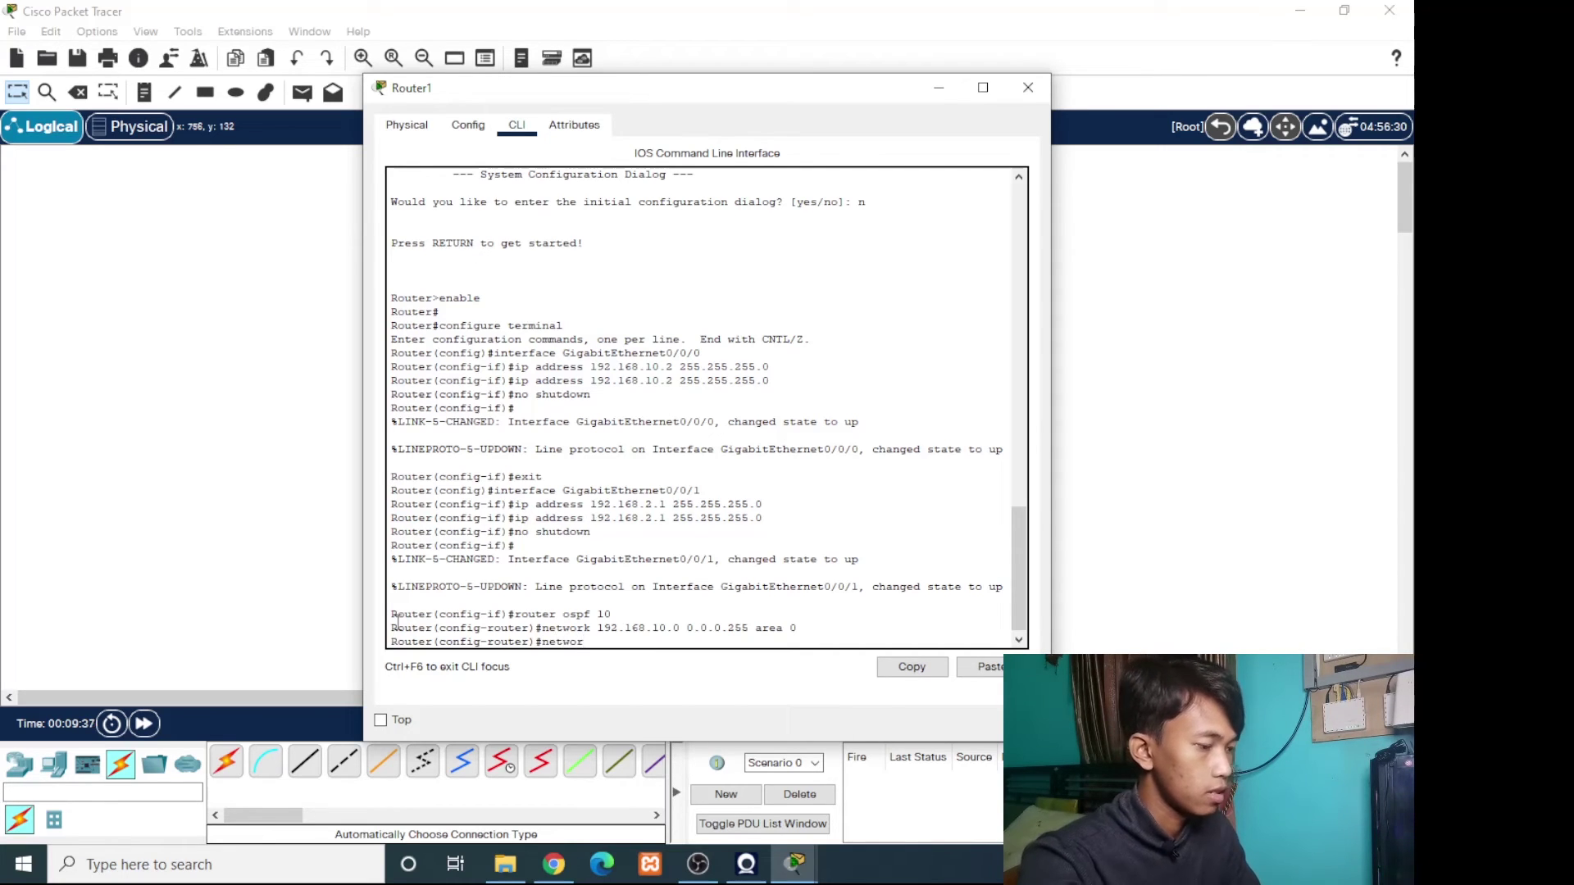
type("l")
key("BackSpace")
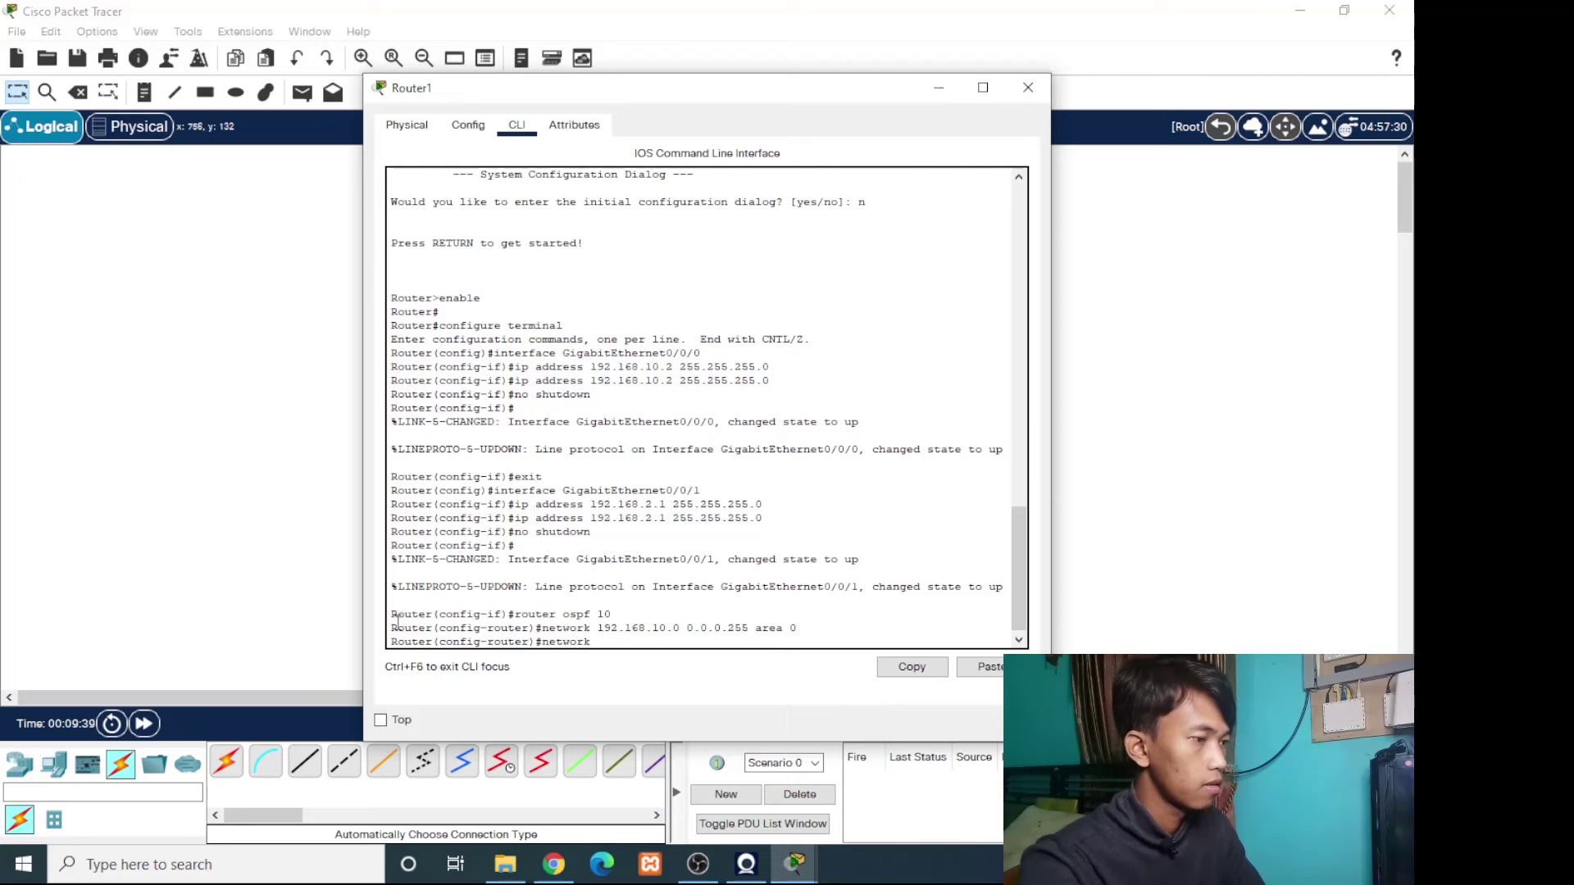
type("k 192.1")
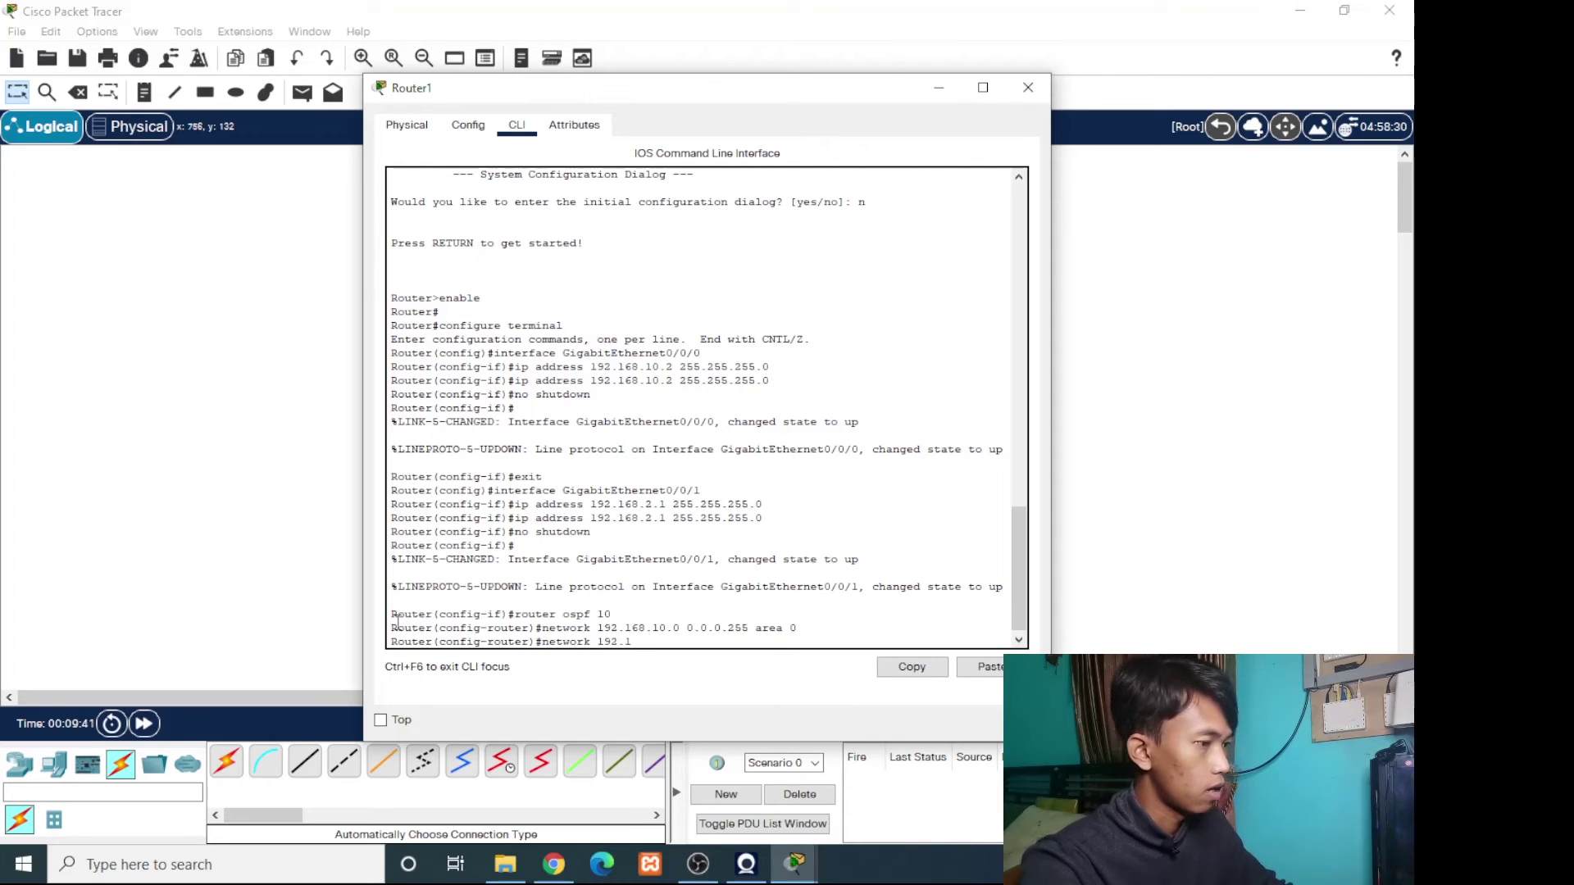
type("68.2")
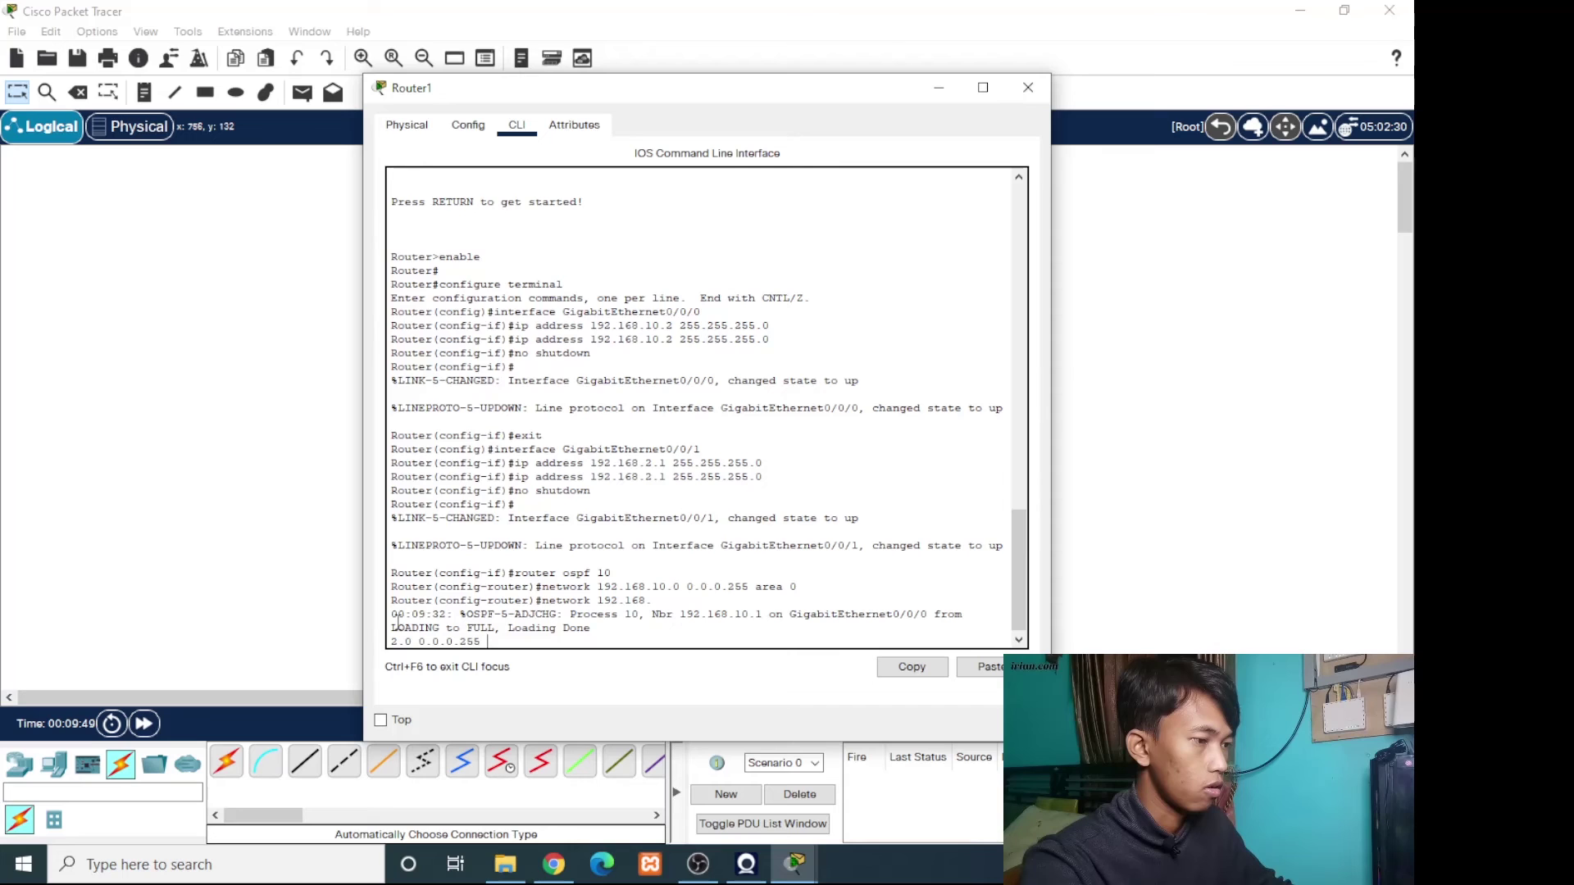
type("area")
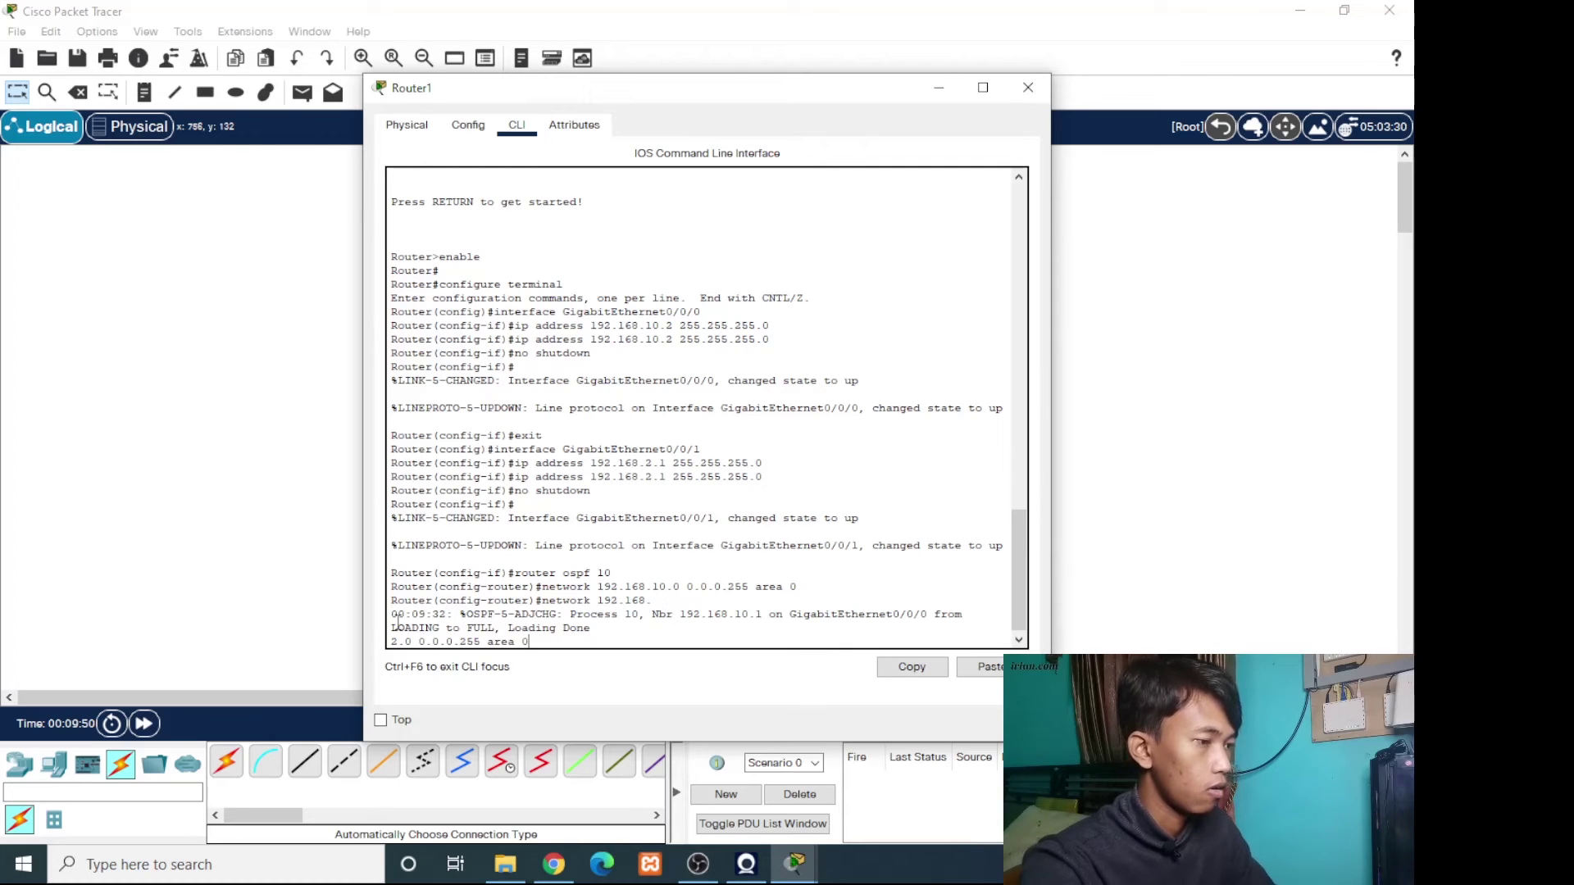
type(" 0")
key("Return")
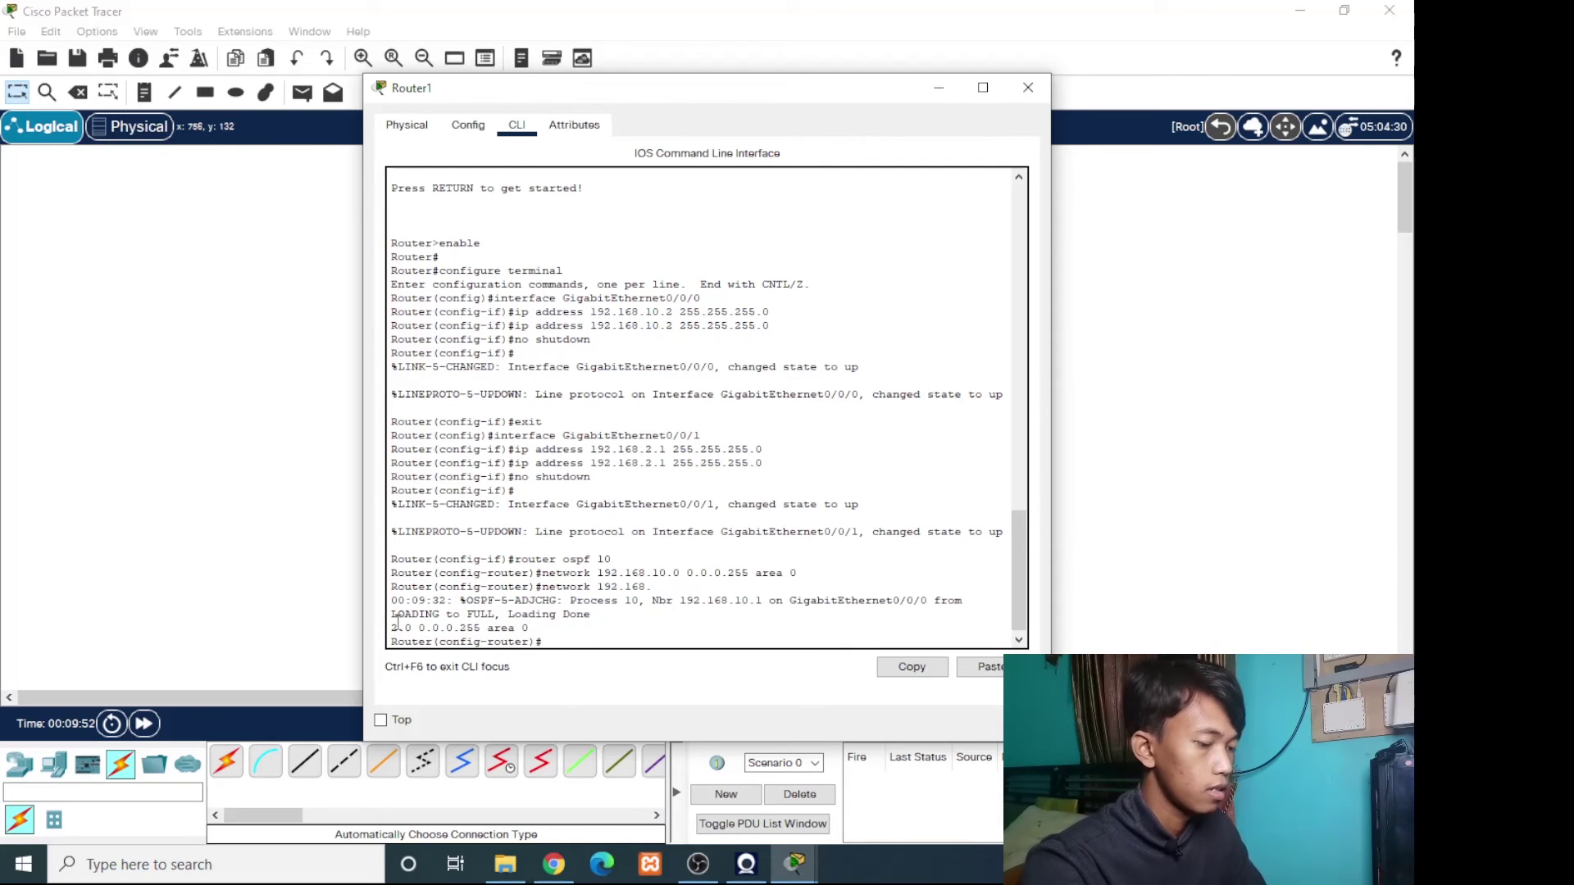
End Router1's configuration session and close its window.
type("end")
key("Return")
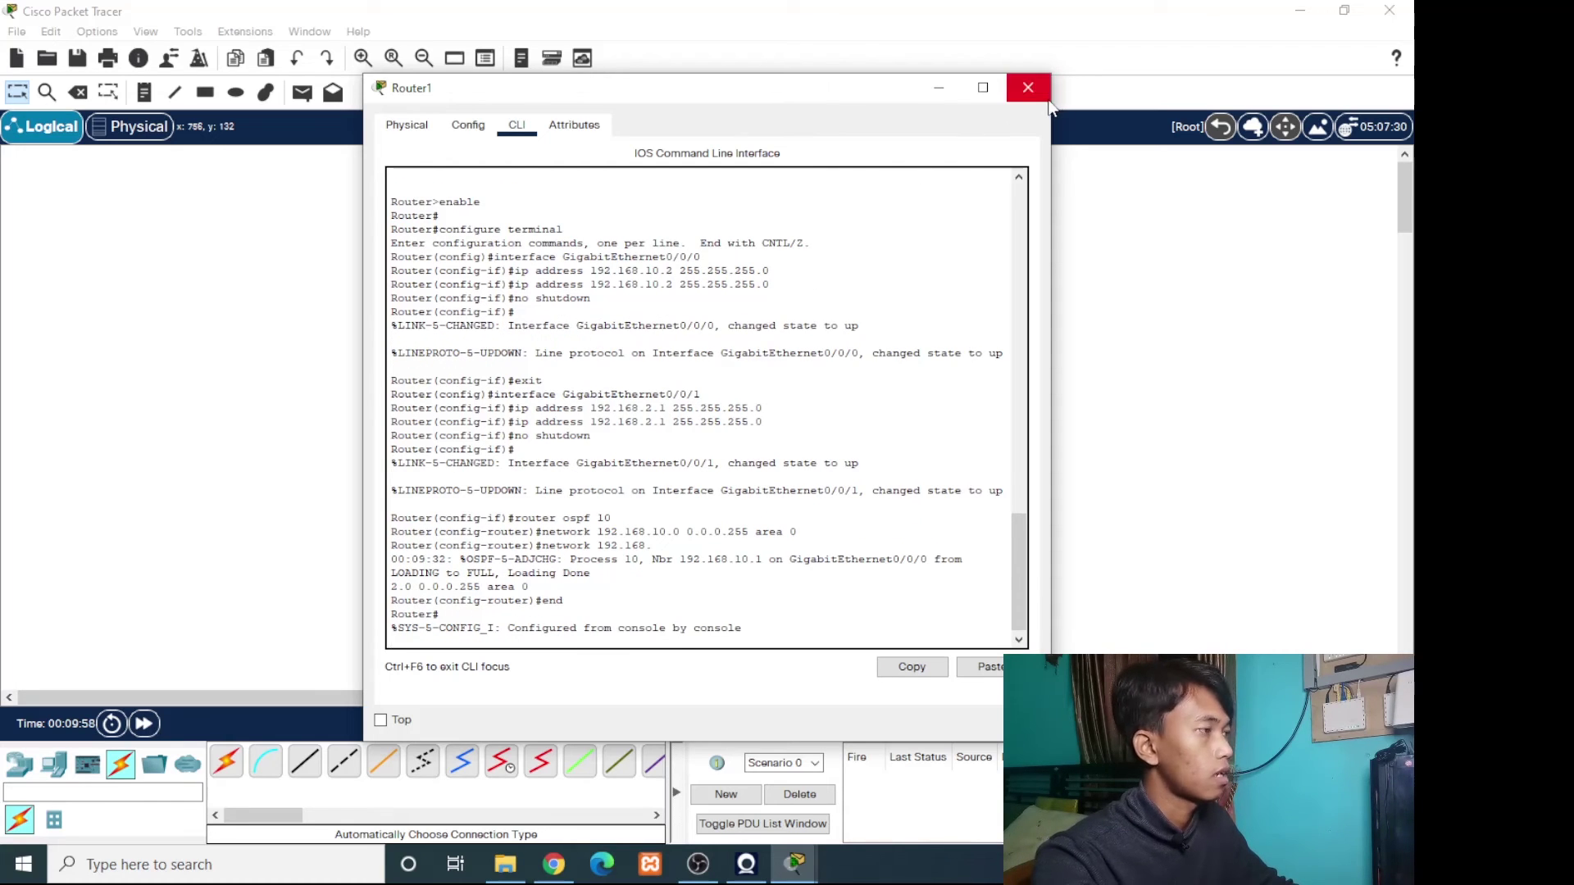
left_click(1028, 87)
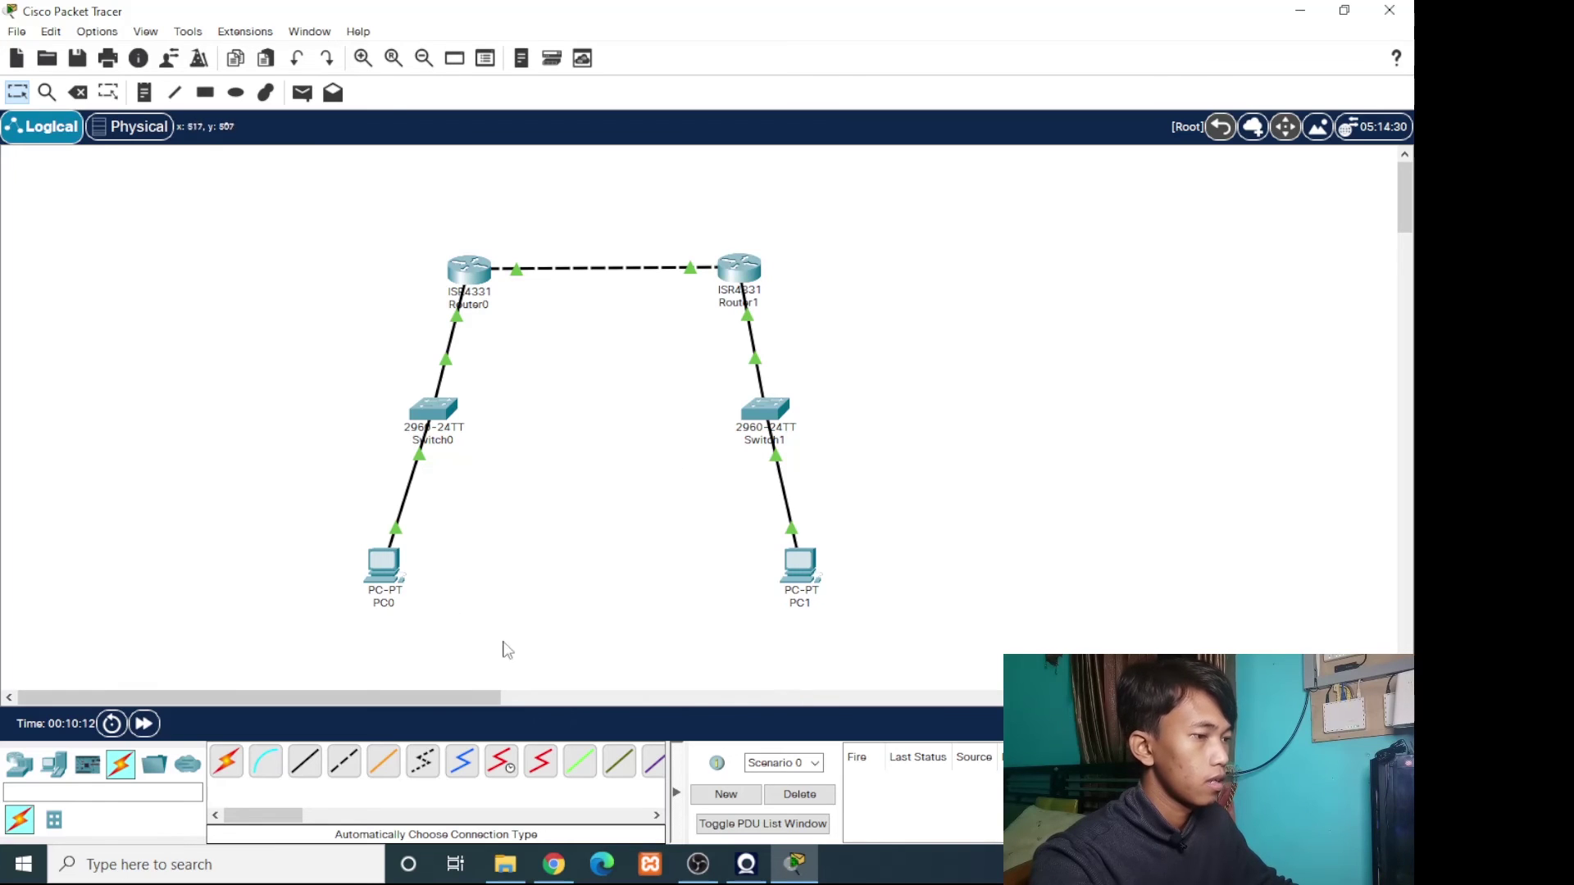
Ping 192.168.2.10 from PC0's command prompt to test connectivity, and close the PC0 window.
left_click(380, 582)
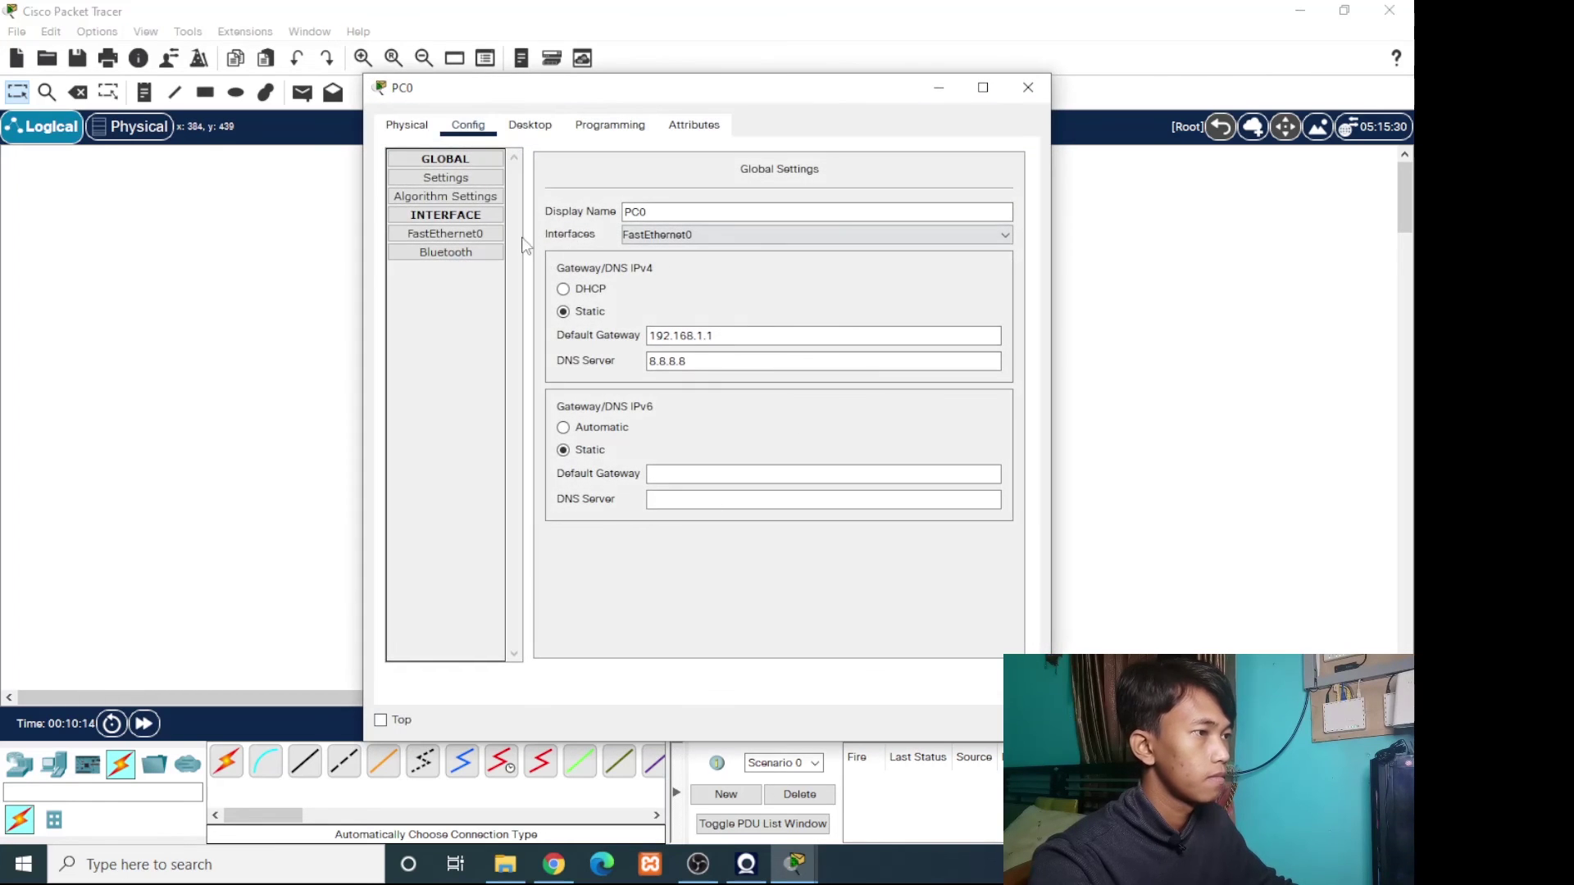
left_click(530, 126)
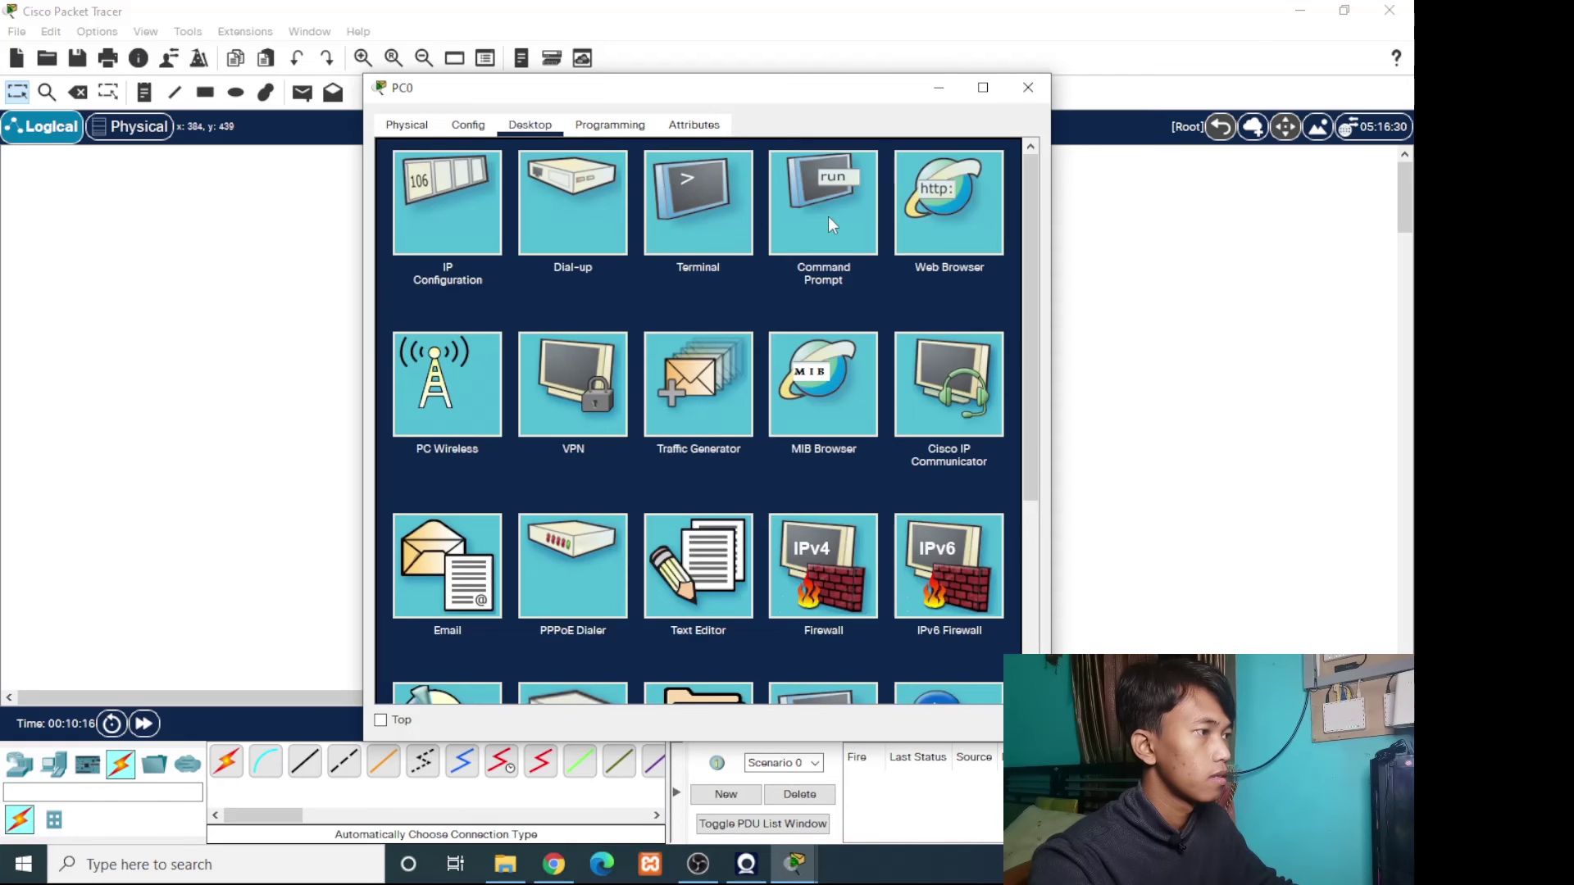
left_click(827, 216)
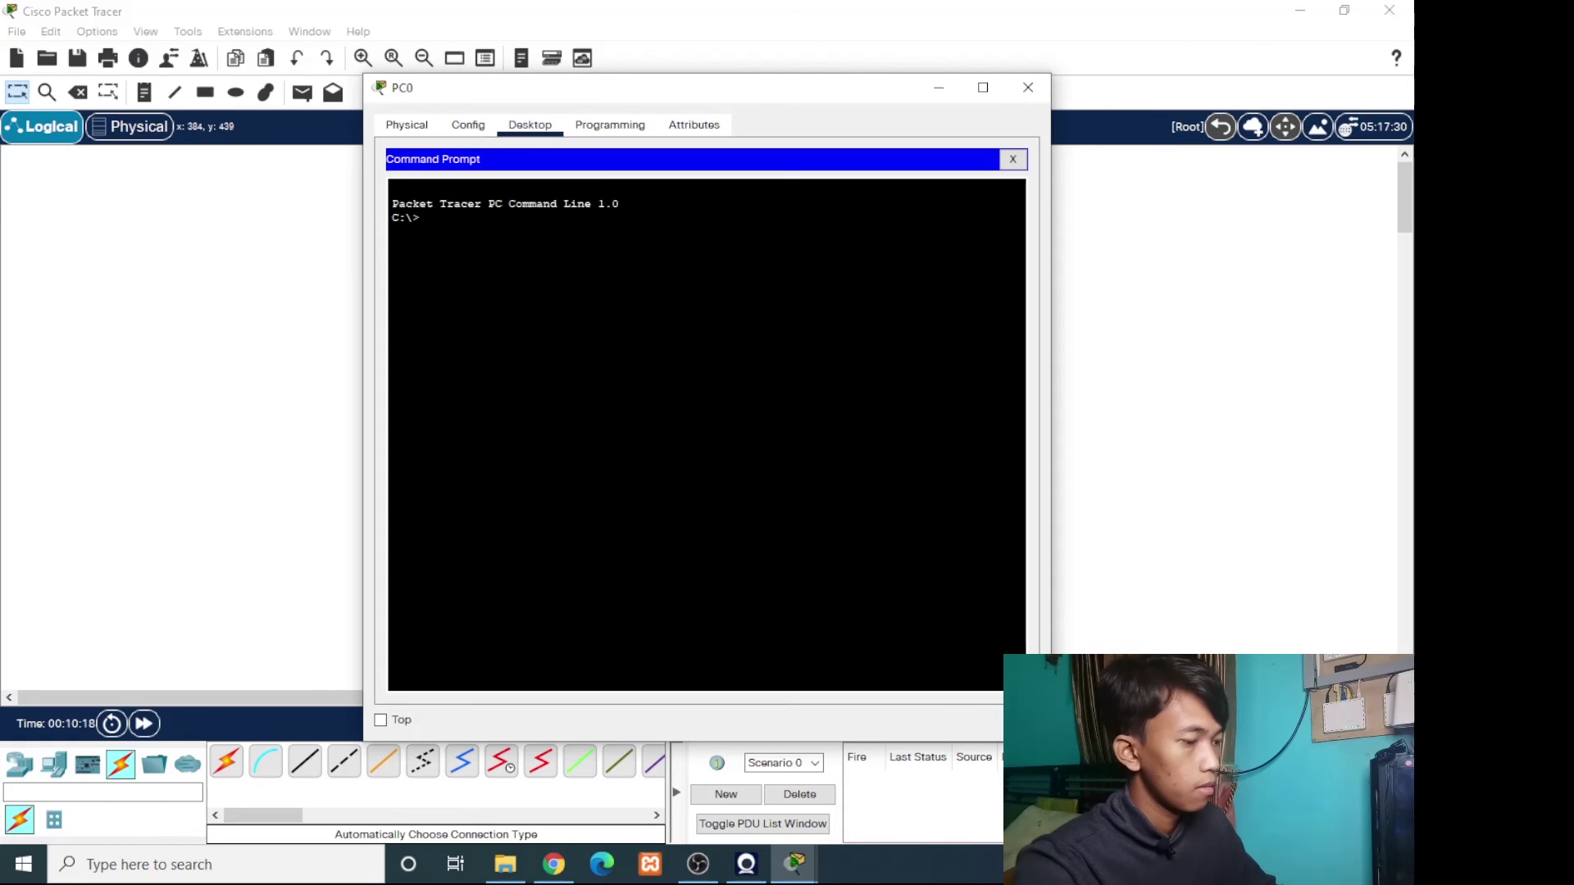
type("ping")
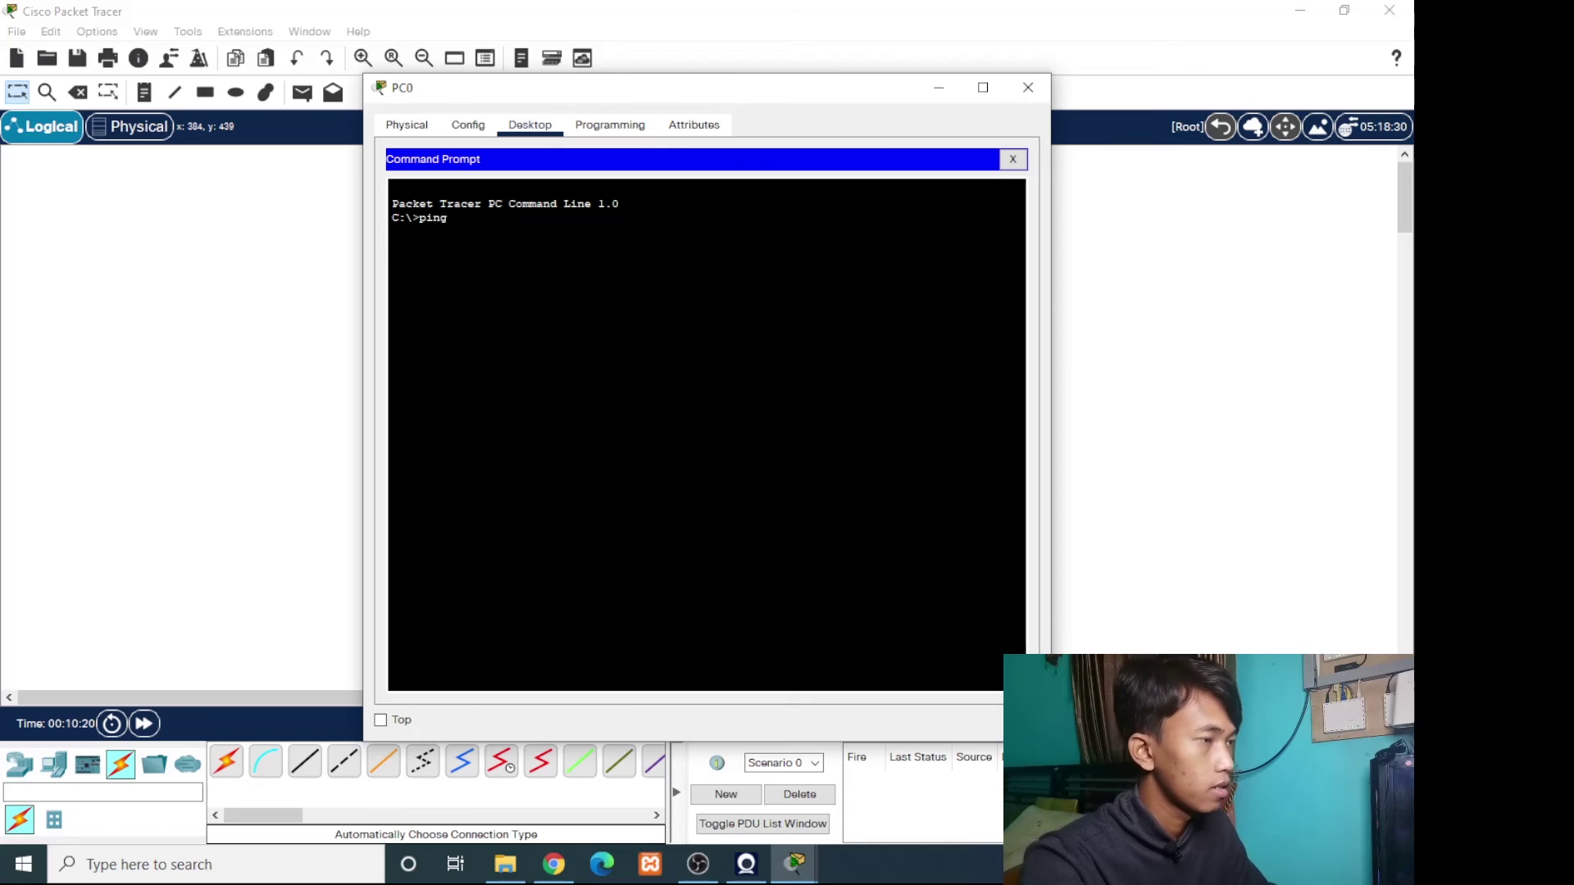
type(" 192.168")
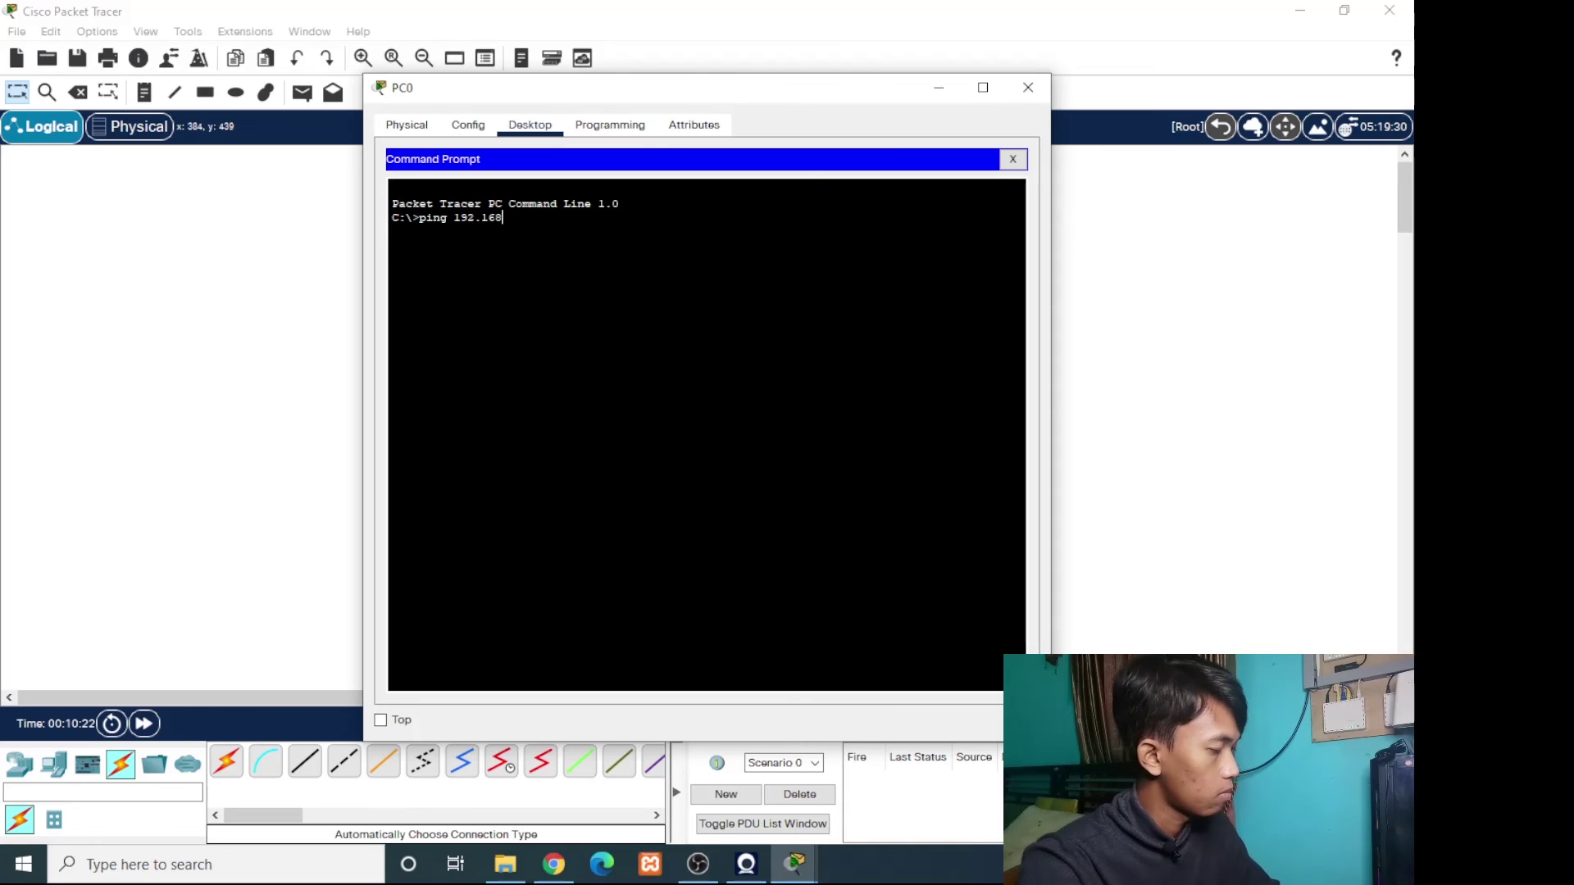
type(".2.1")
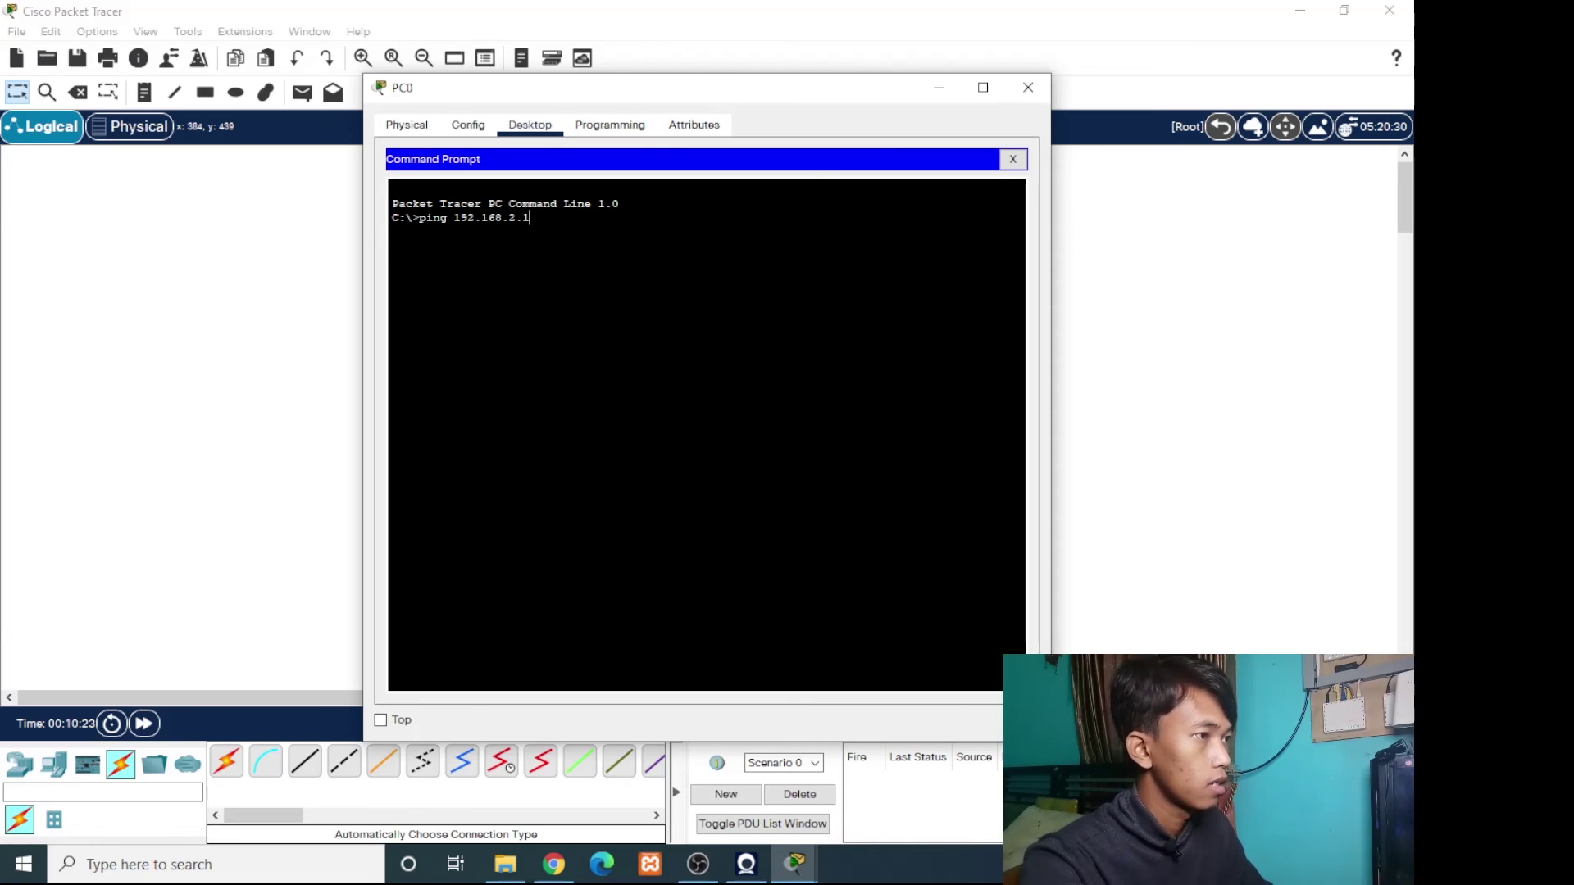
type("0")
key("Return")
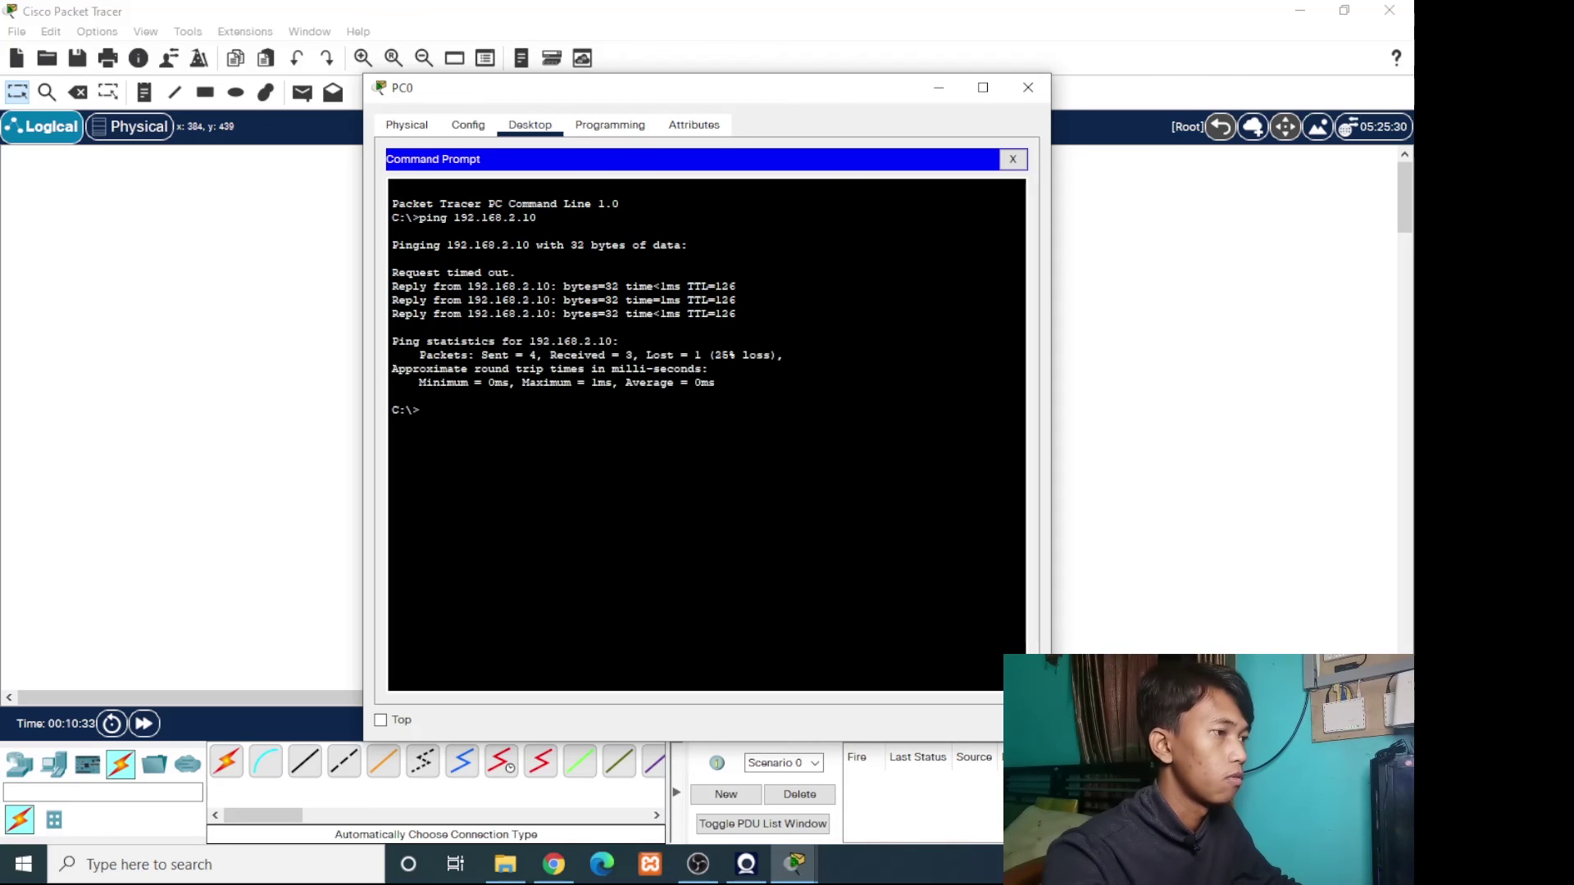
left_click(1030, 88)
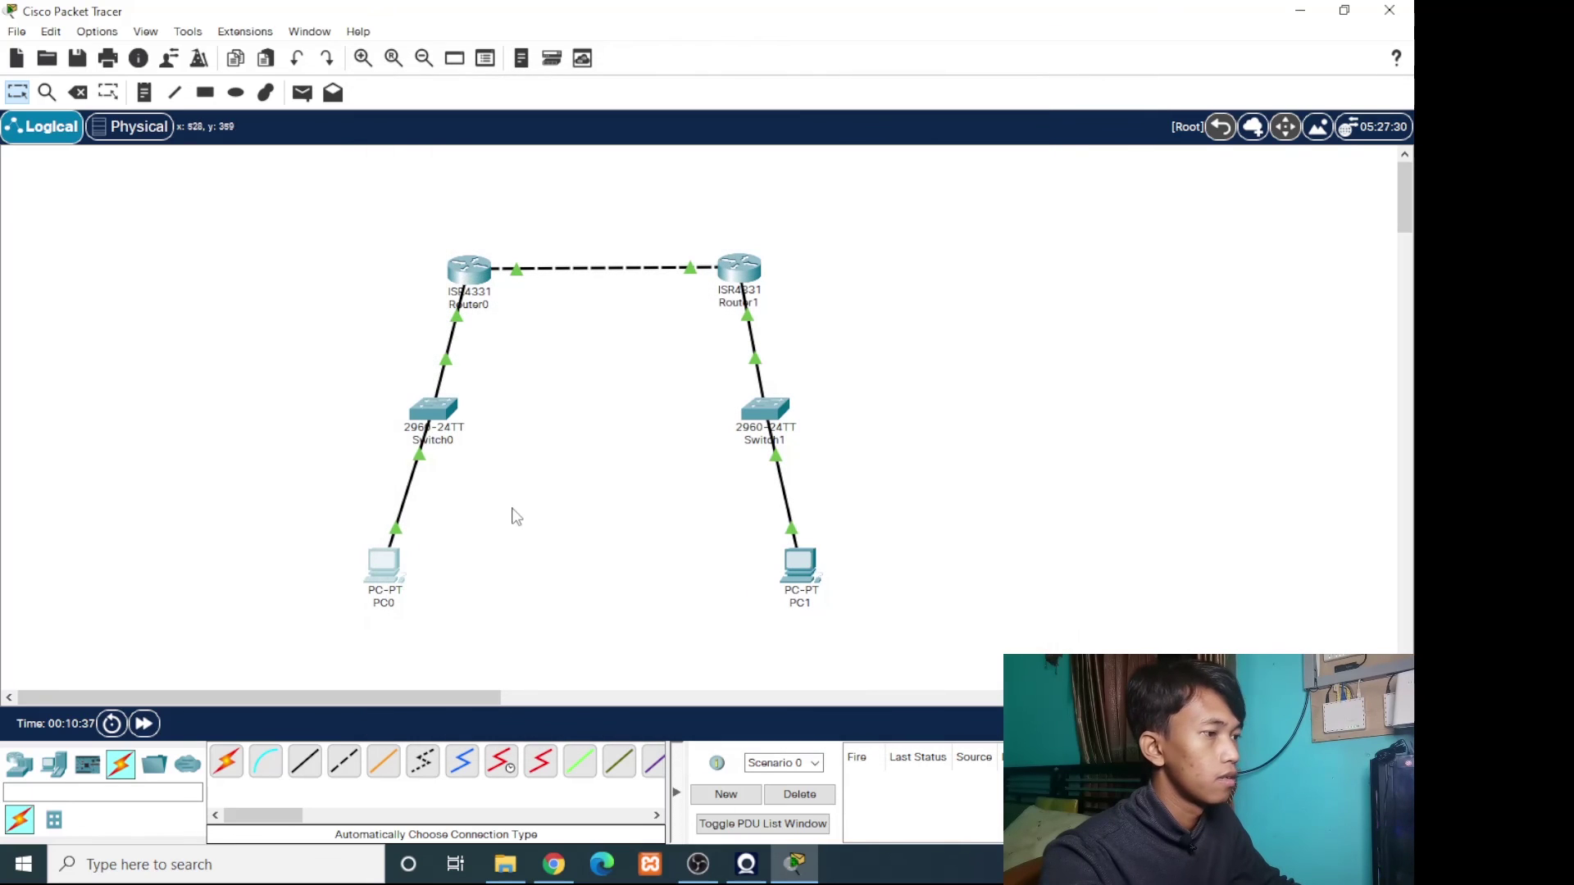
Send a simple PDU from PC0 to PC1.
left_click(307, 97)
left_click(392, 576)
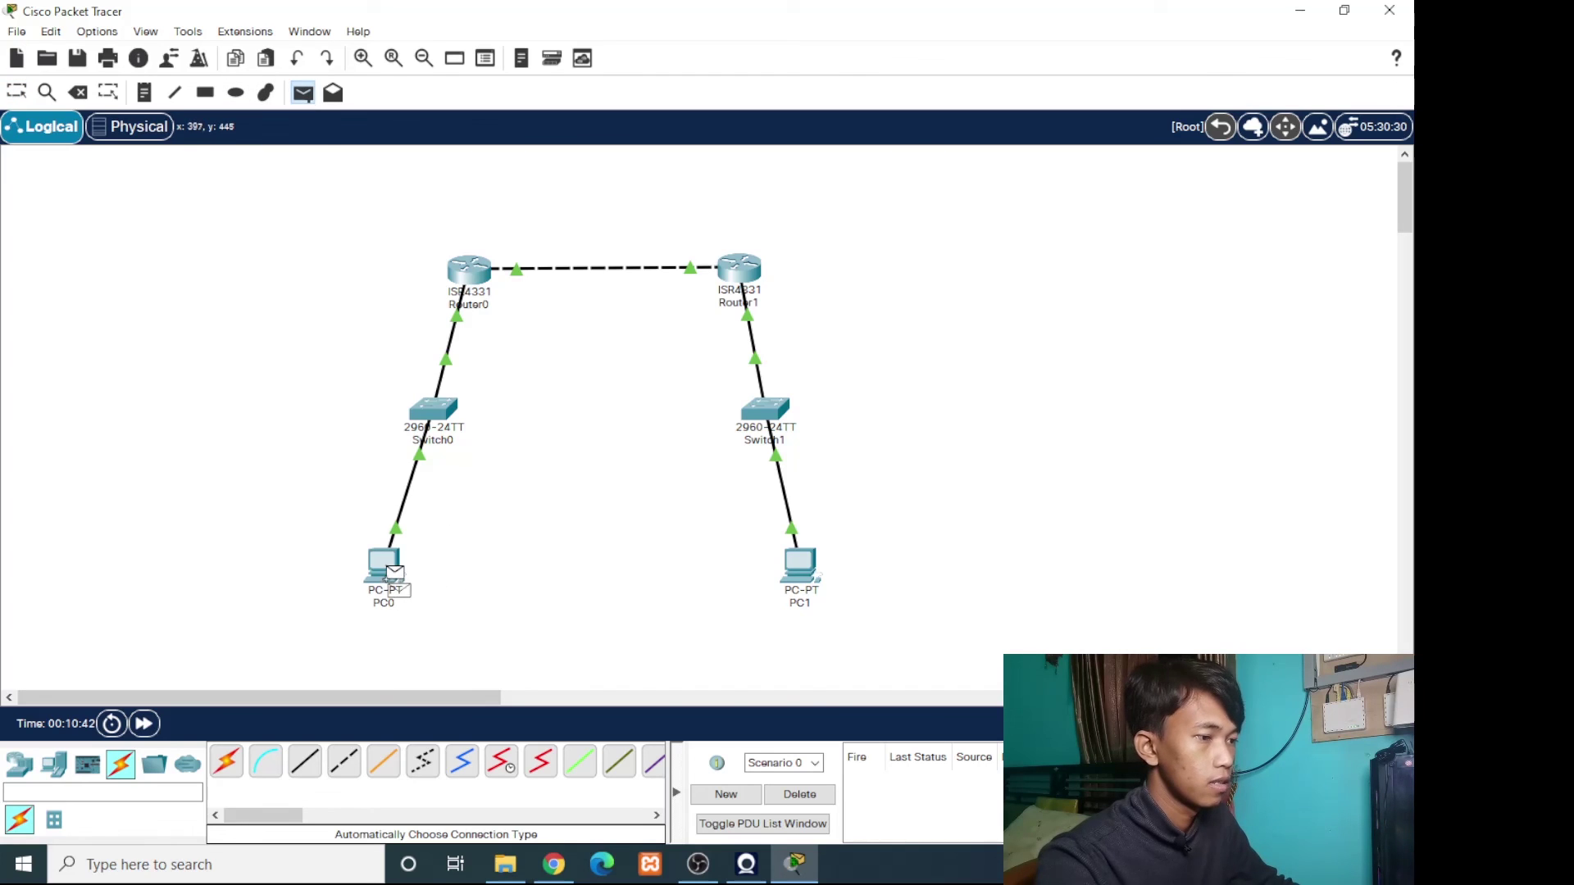
left_click(776, 581)
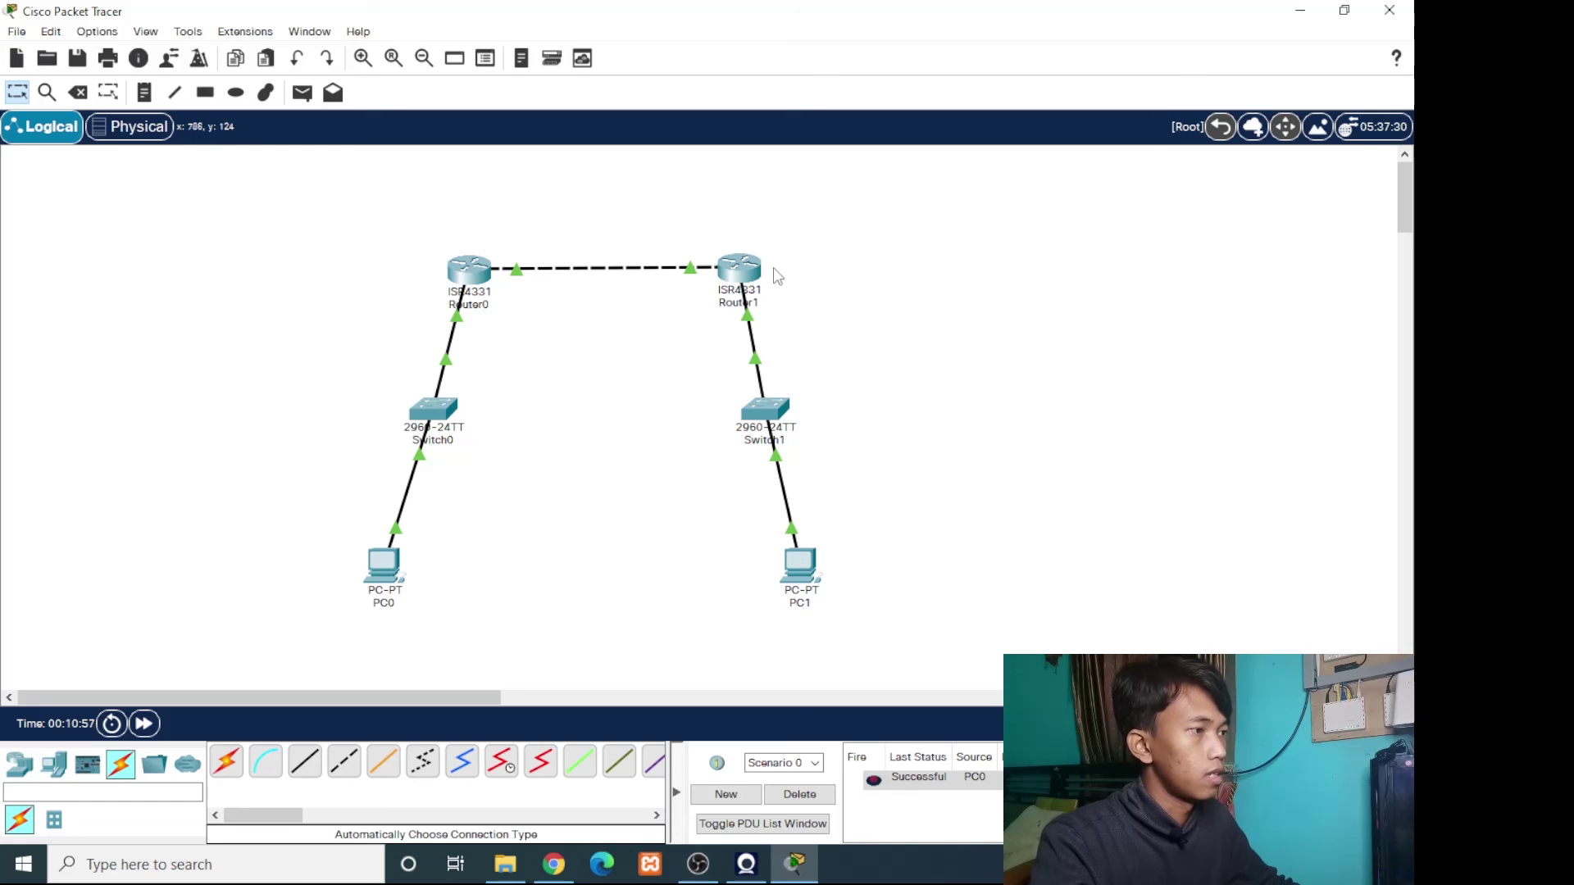
left_click_drag(750, 276, 747, 280)
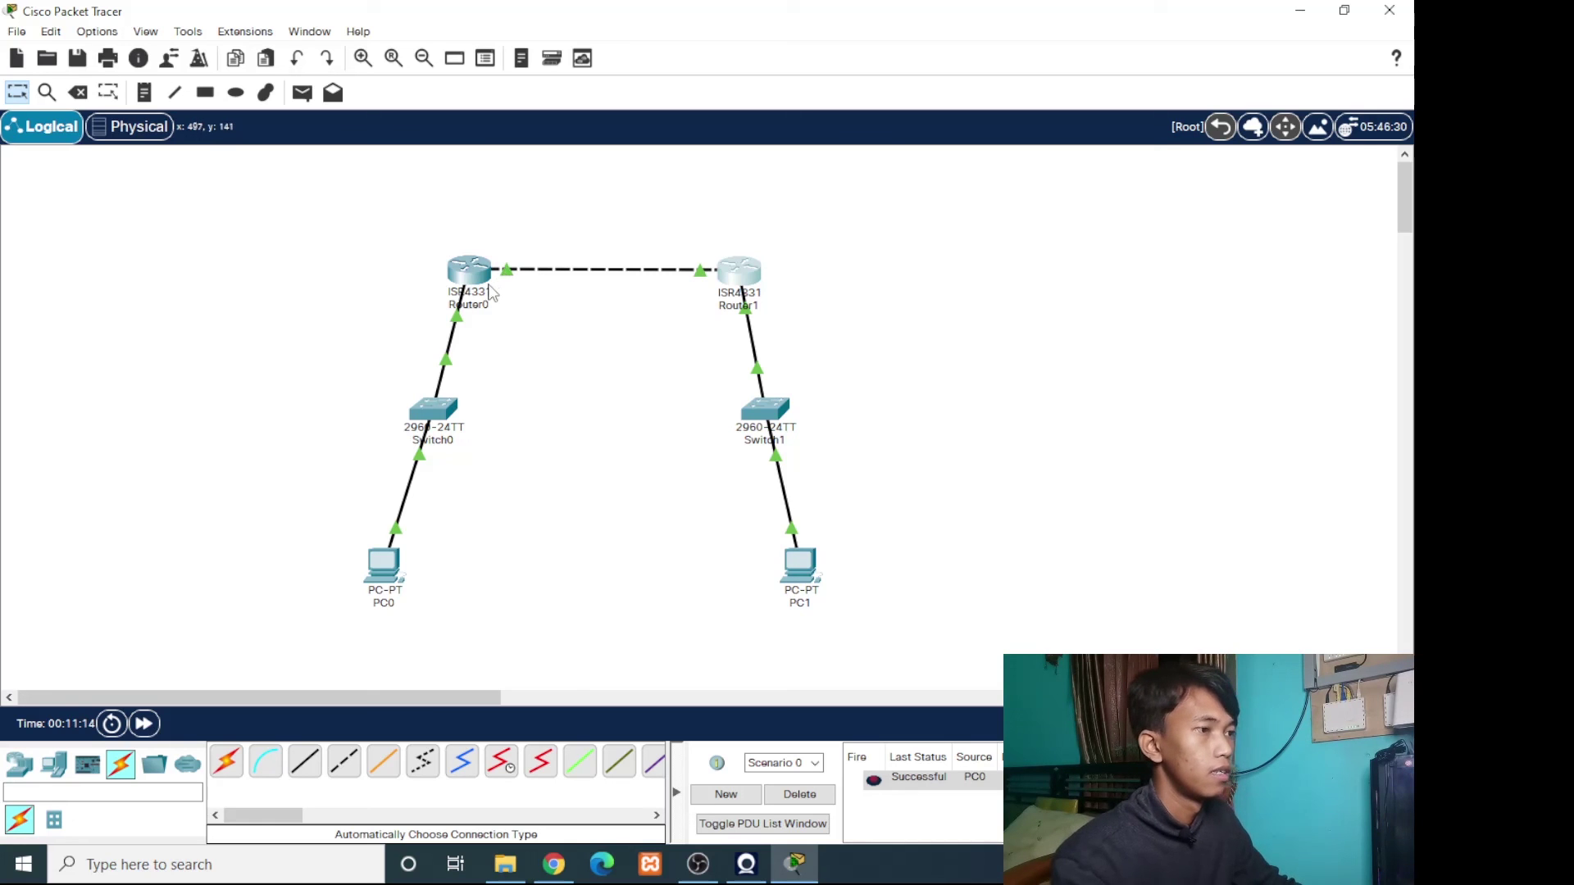
mouse_move(472, 282)
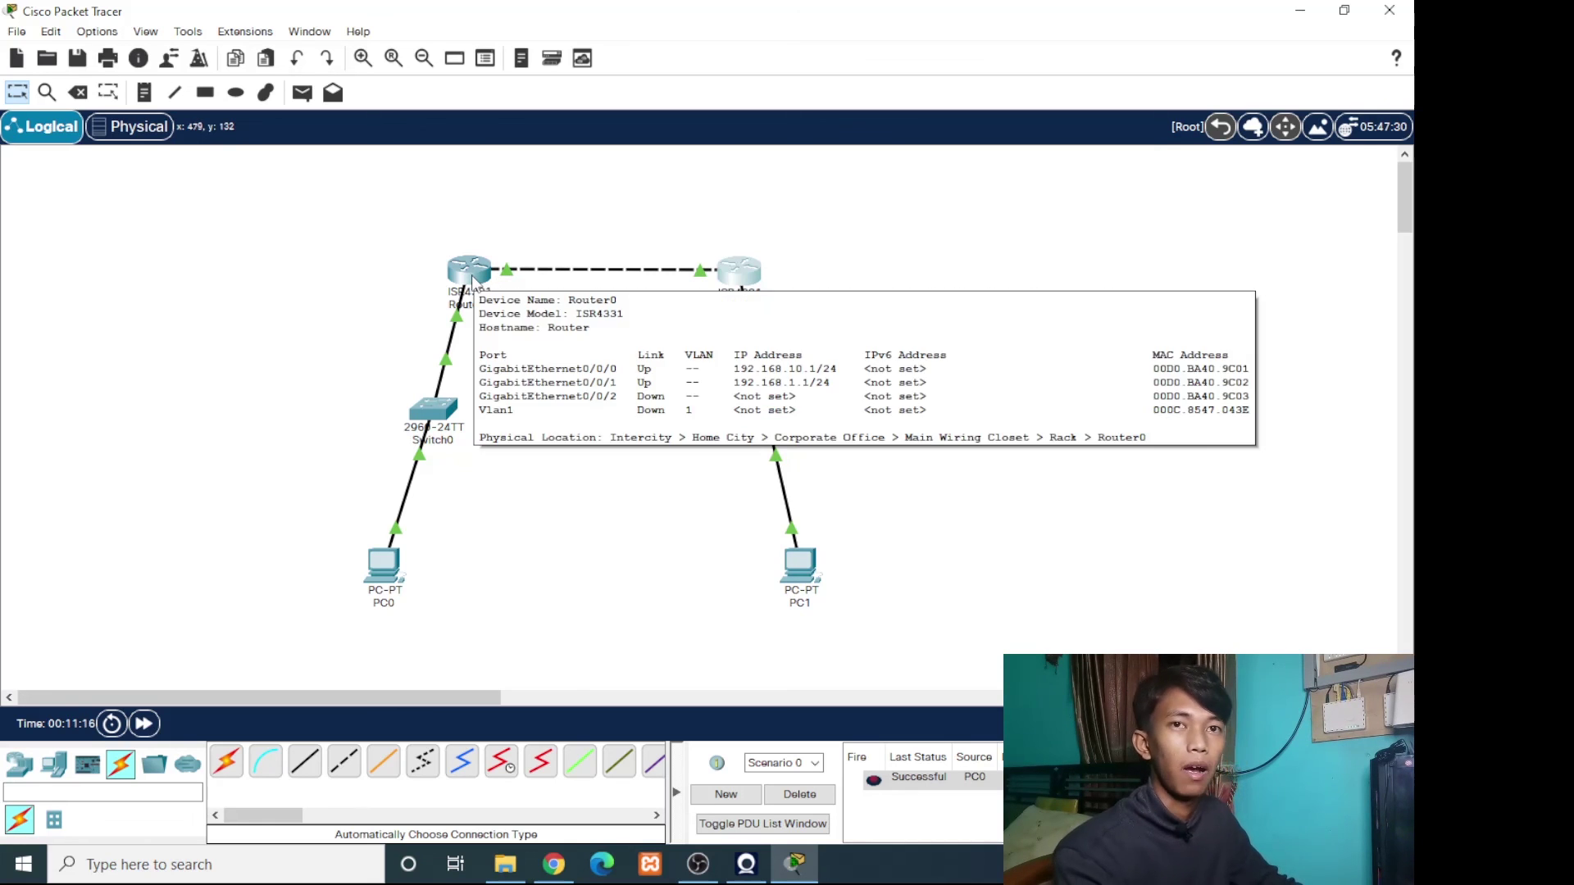